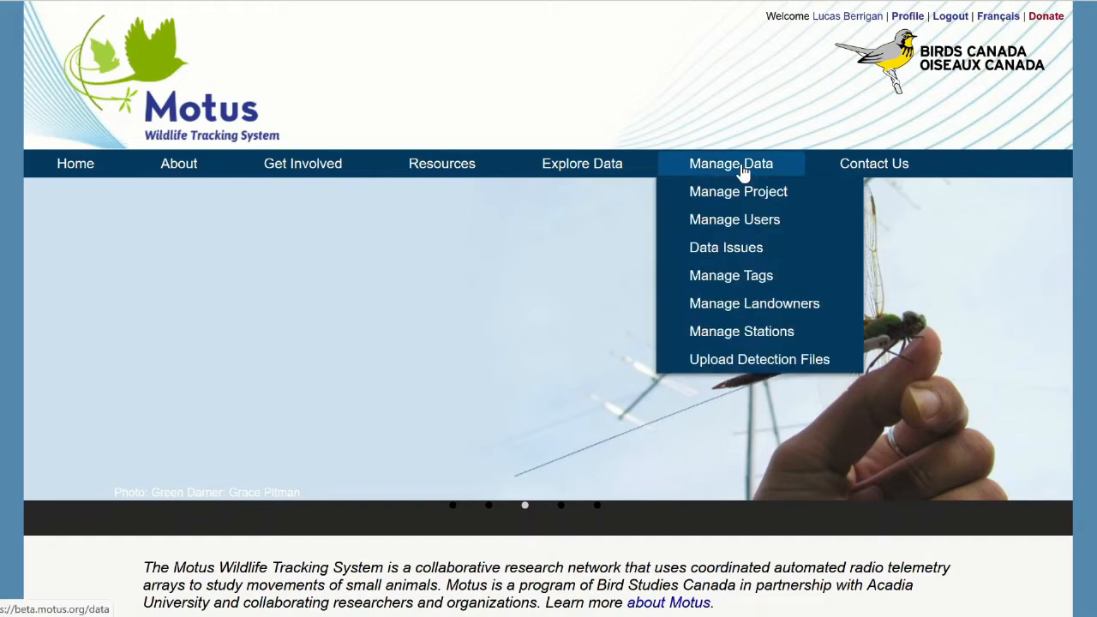
Open the station management page of the Motus Atlantic Array (#2) project.
left_click(742, 171)
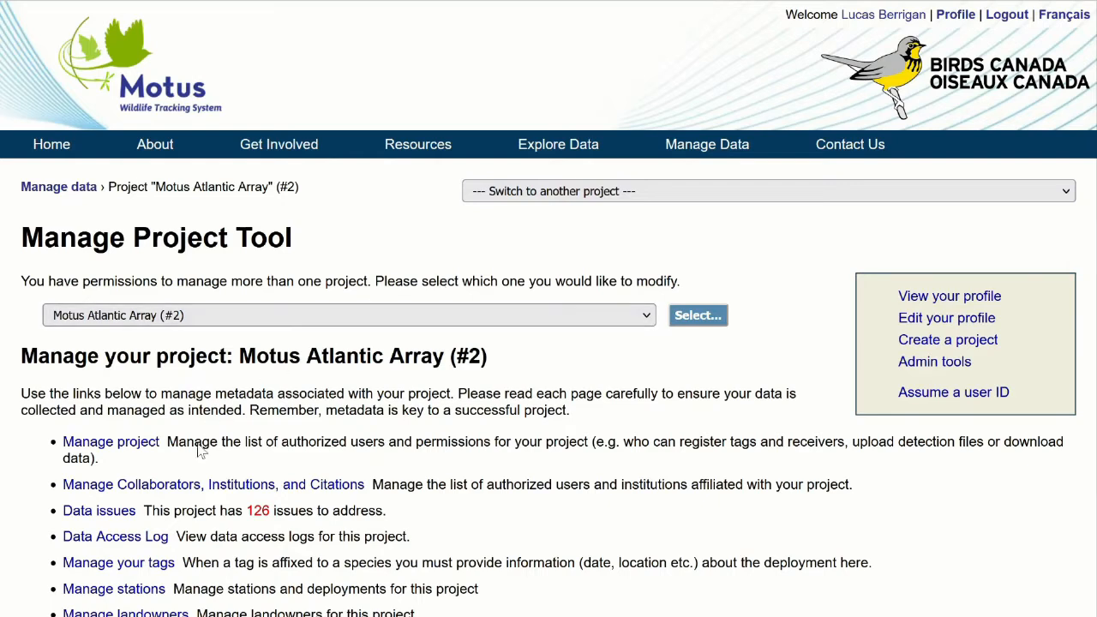
left_click(137, 594)
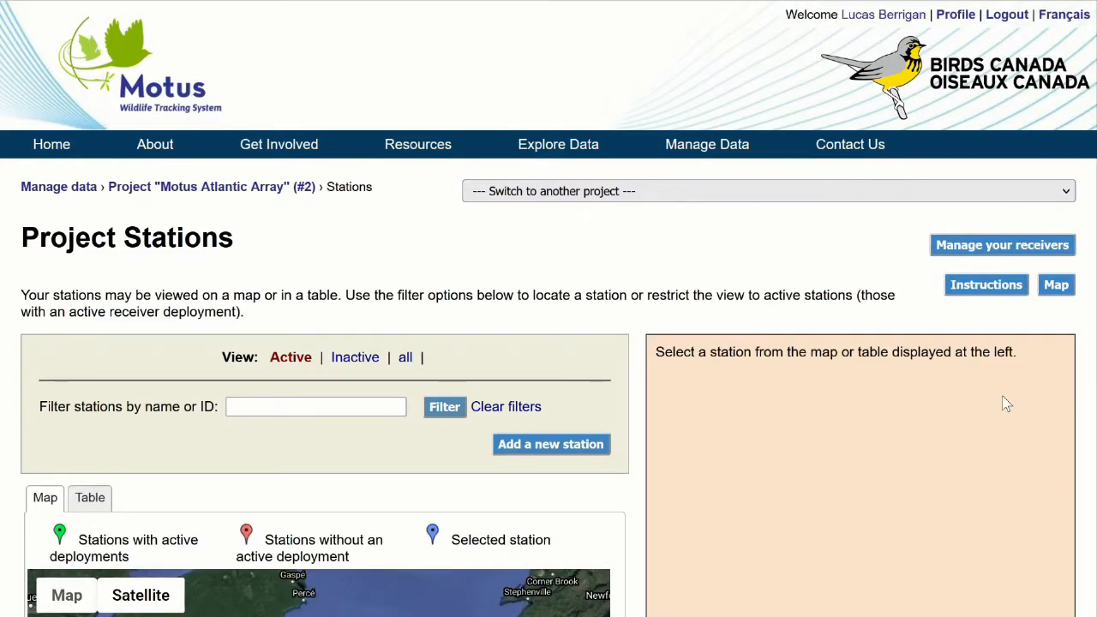
scroll(762, 343, "down", 2)
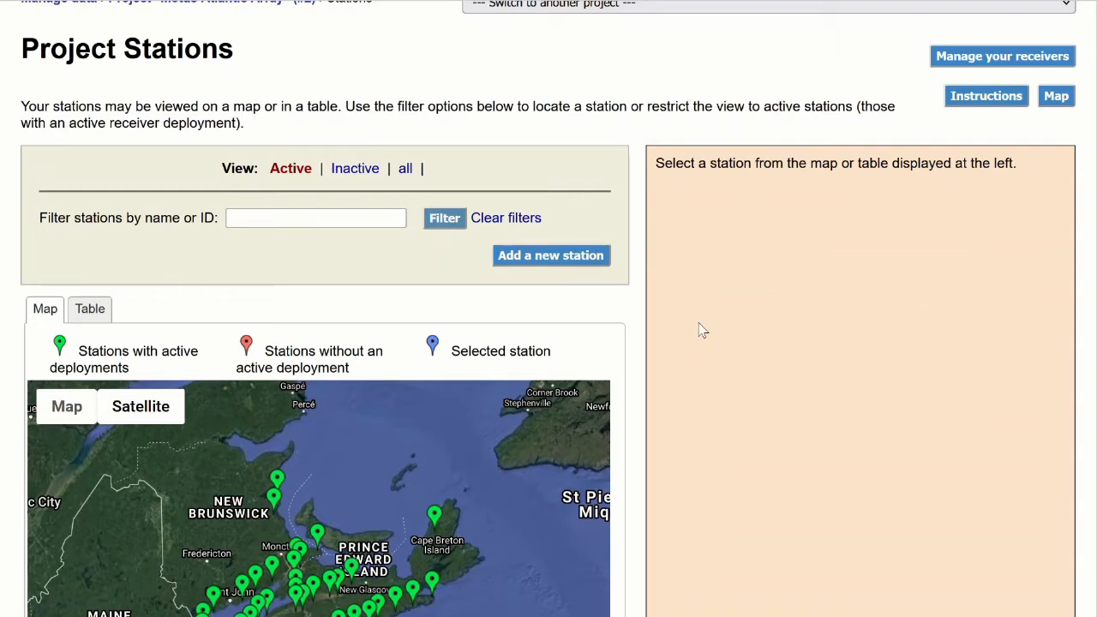
Check the project stations in table form, return to the map, and examine the active, inactive and all view options.
left_click(96, 313)
left_click(47, 313)
left_click_drag(257, 186, 274, 222)
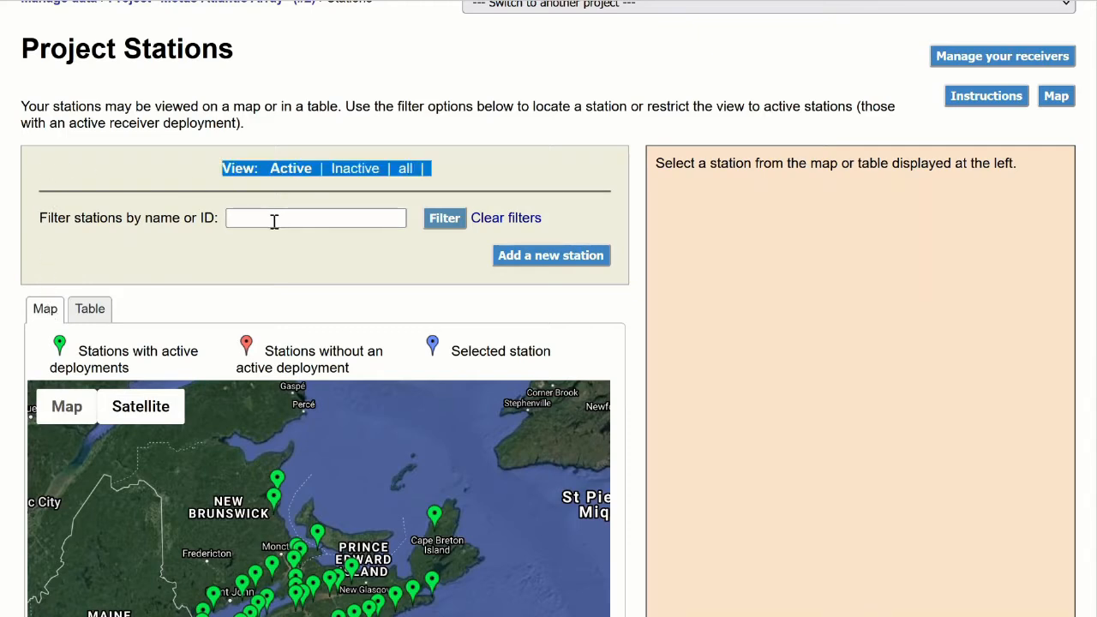
left_click(270, 231)
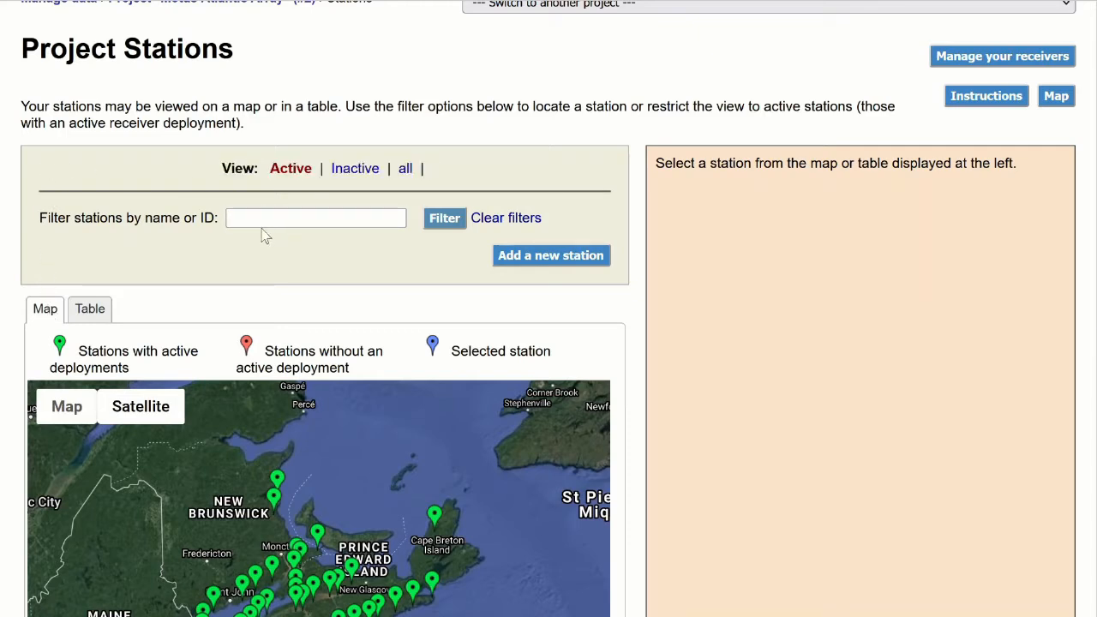
double_click(274, 169)
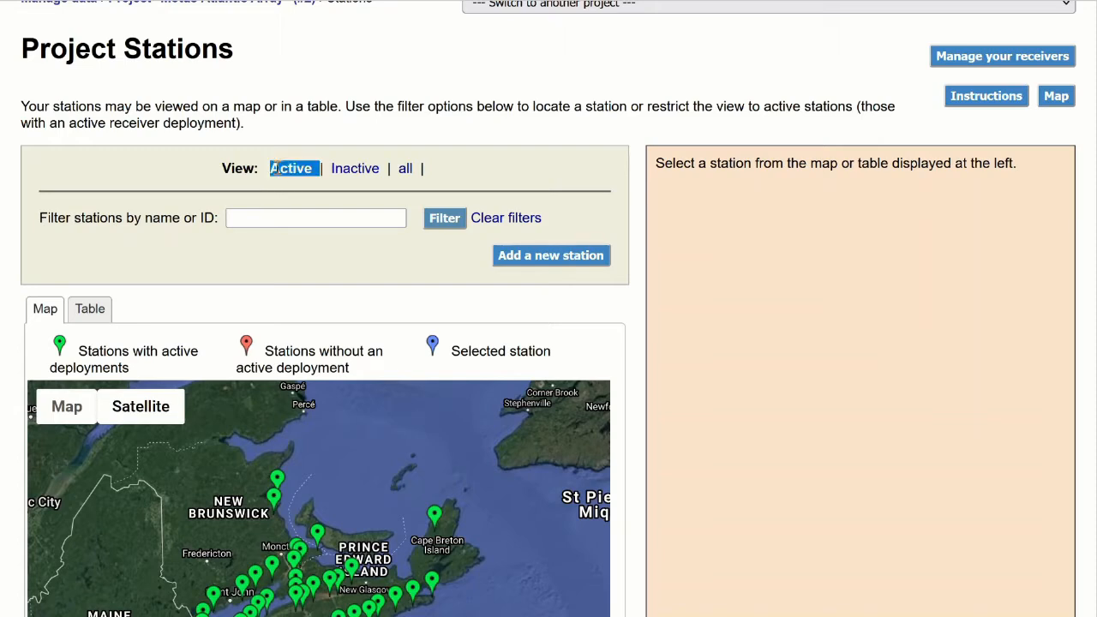
left_click(275, 169)
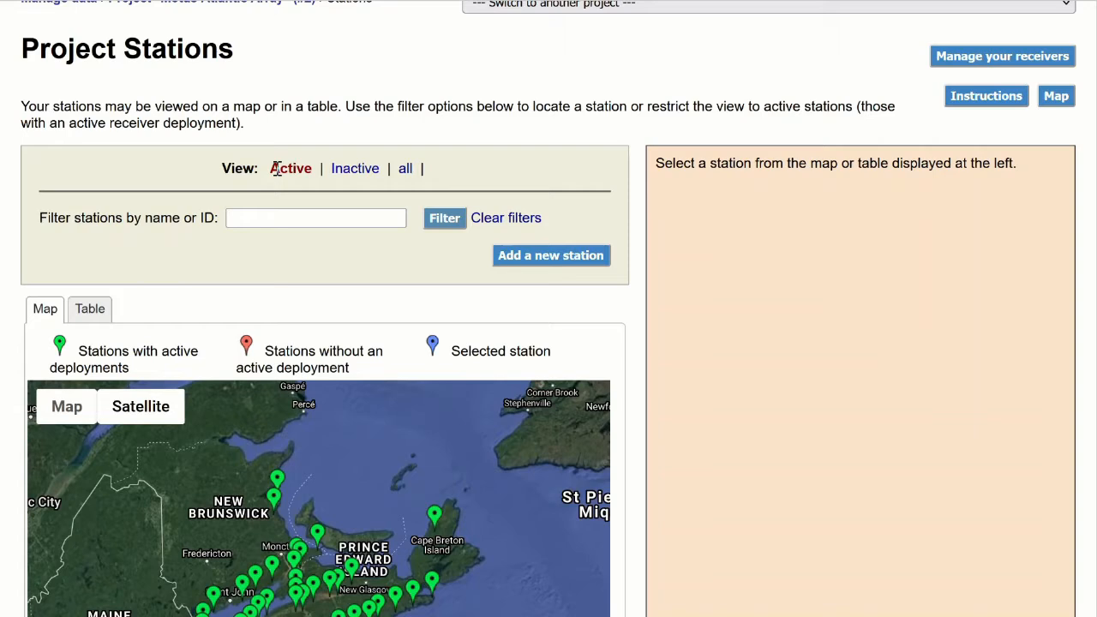
Show the project's inactive stations on the map, followed by all of its stations.
left_click(343, 170)
scroll(460, 242, "down", 1)
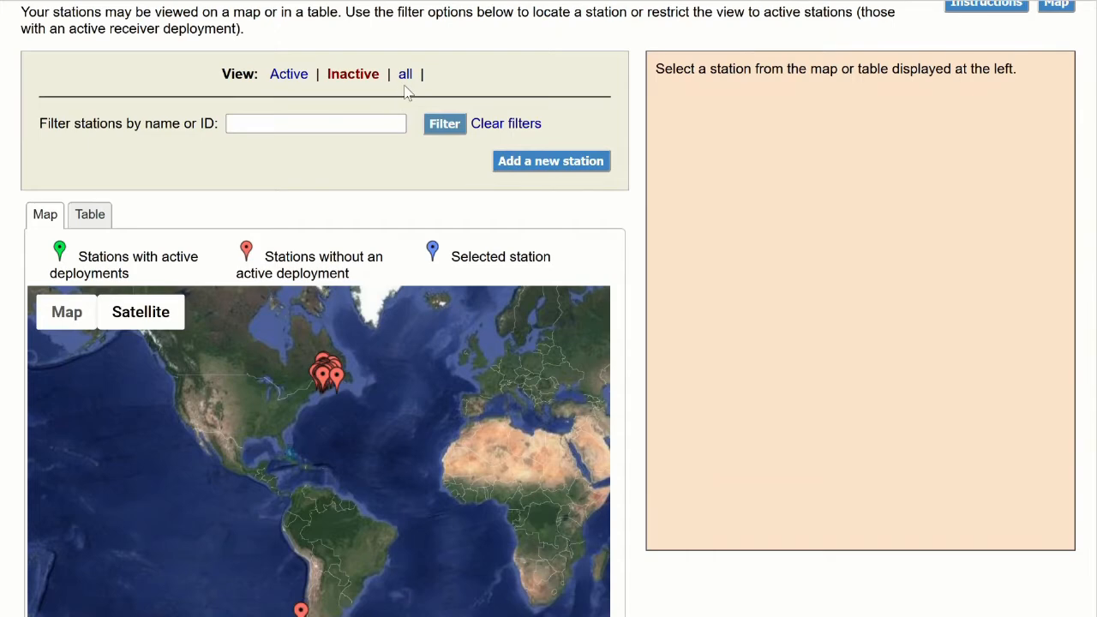
left_click(405, 74)
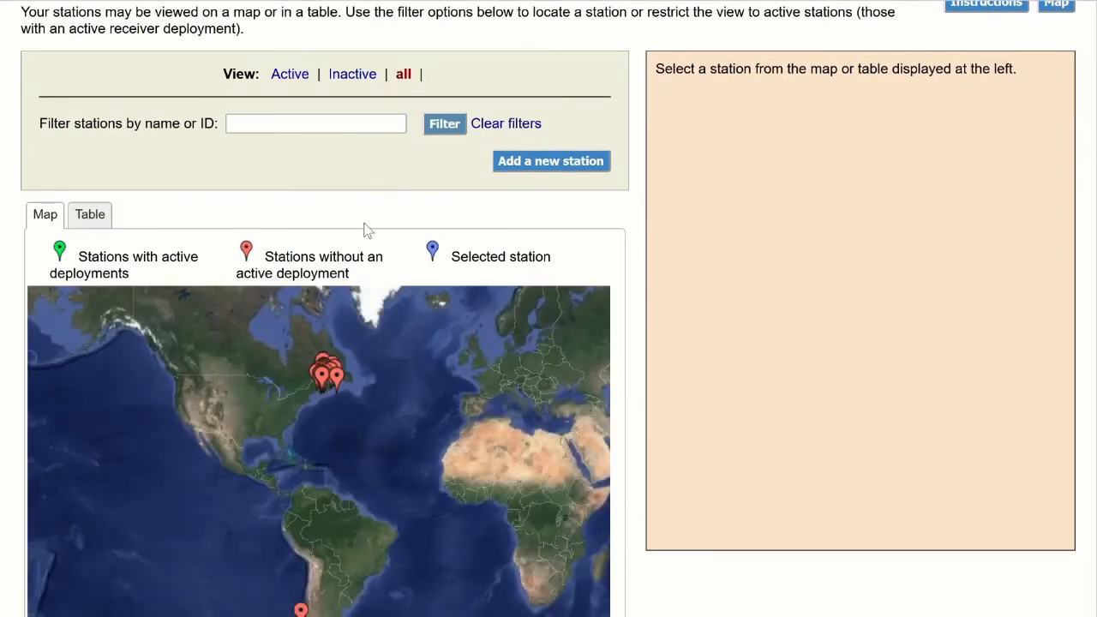
scroll(331, 394, "up", 5)
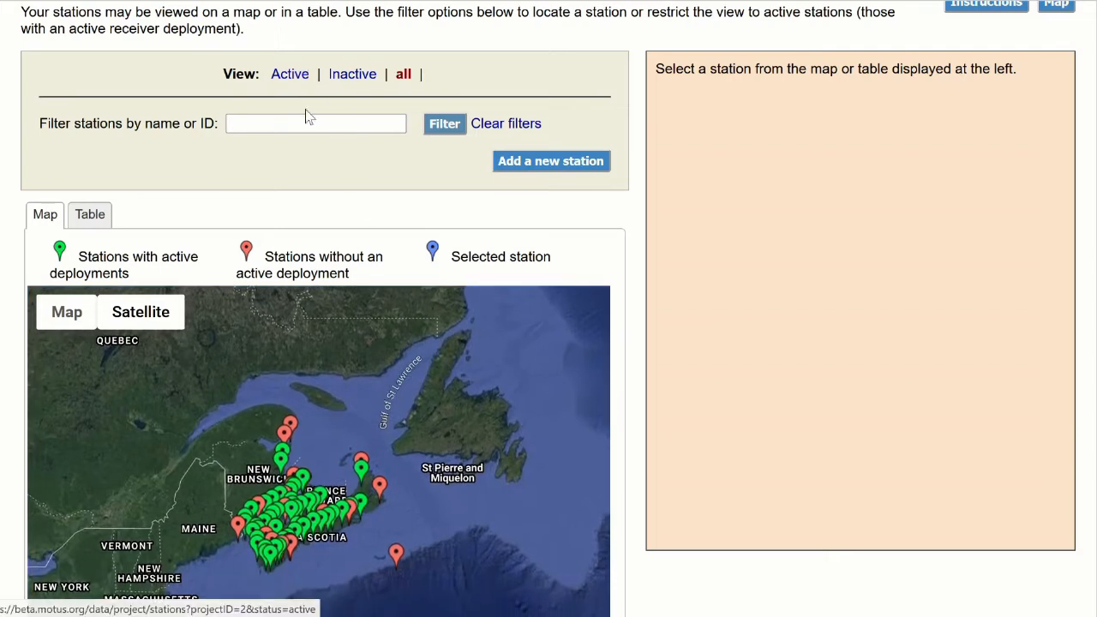
Filter the project's stations by the name "prospect".
left_click(300, 124)
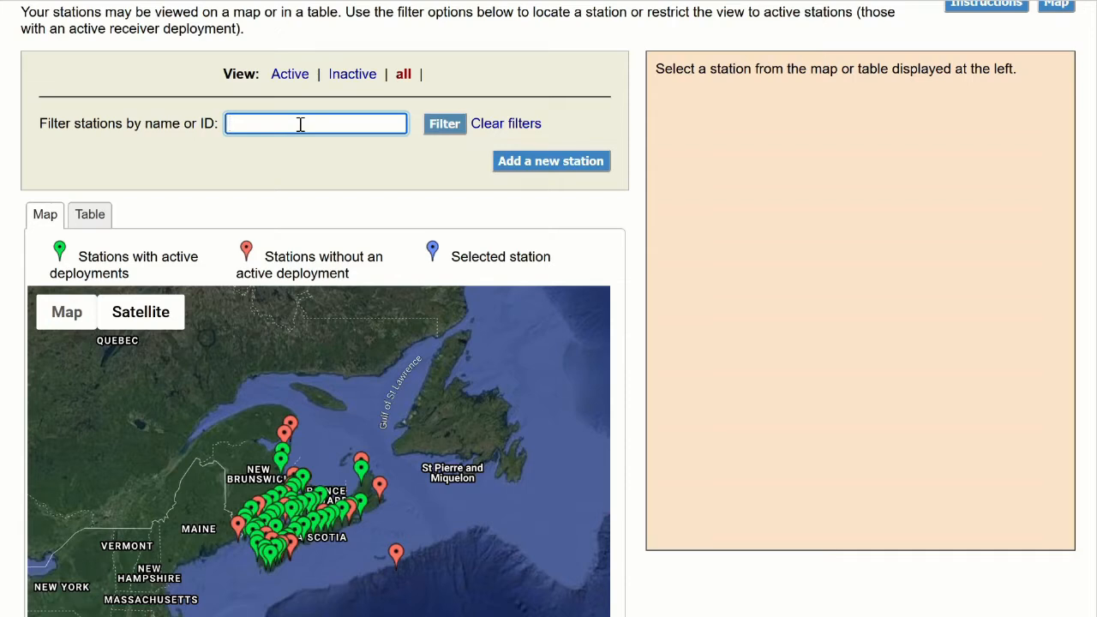
type("prospect")
left_click(435, 125)
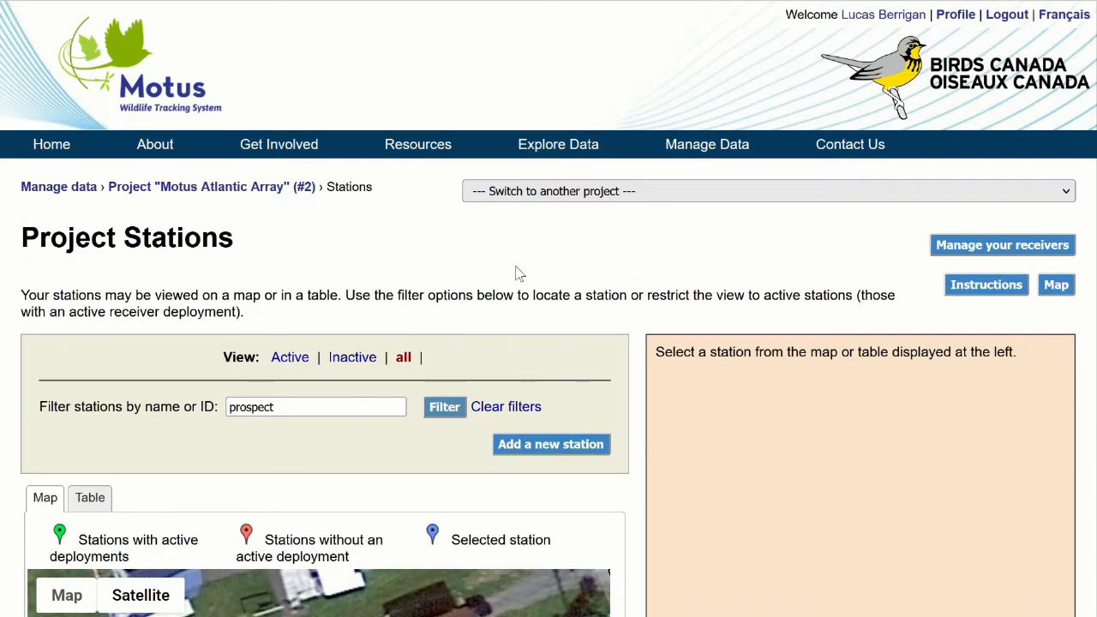
scroll(517, 264, "down", 1)
scroll(599, 230, "down", 1)
Clear the name filter and open the details of the active Prospect2 station from the map.
left_click_drag(597, 229, 469, 221)
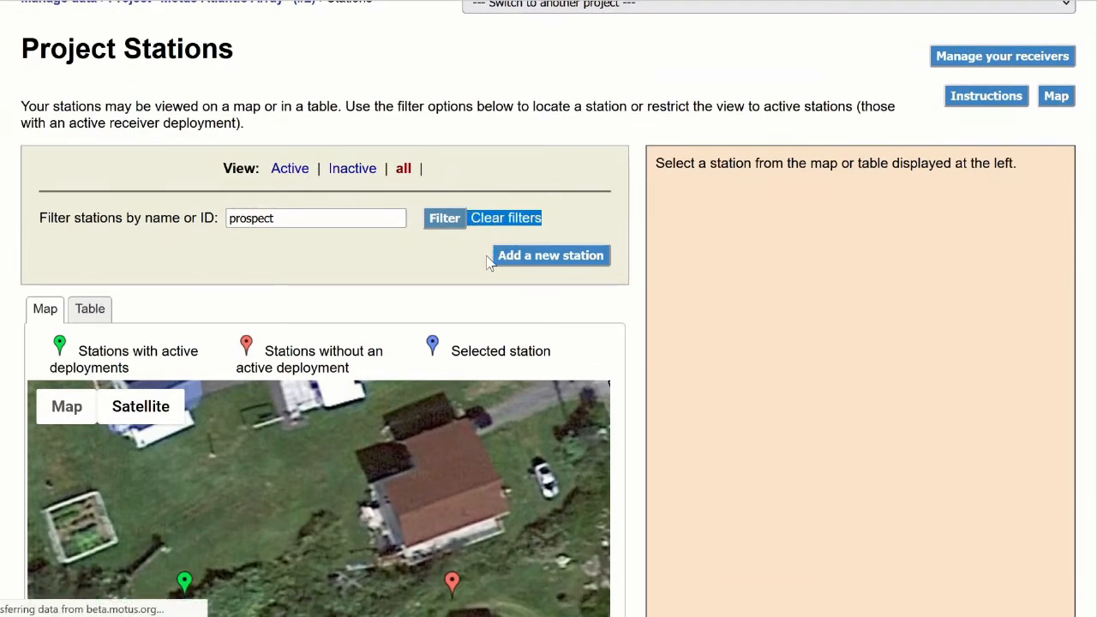
scroll(551, 270, "down", 3)
scroll(553, 276, "down", 1)
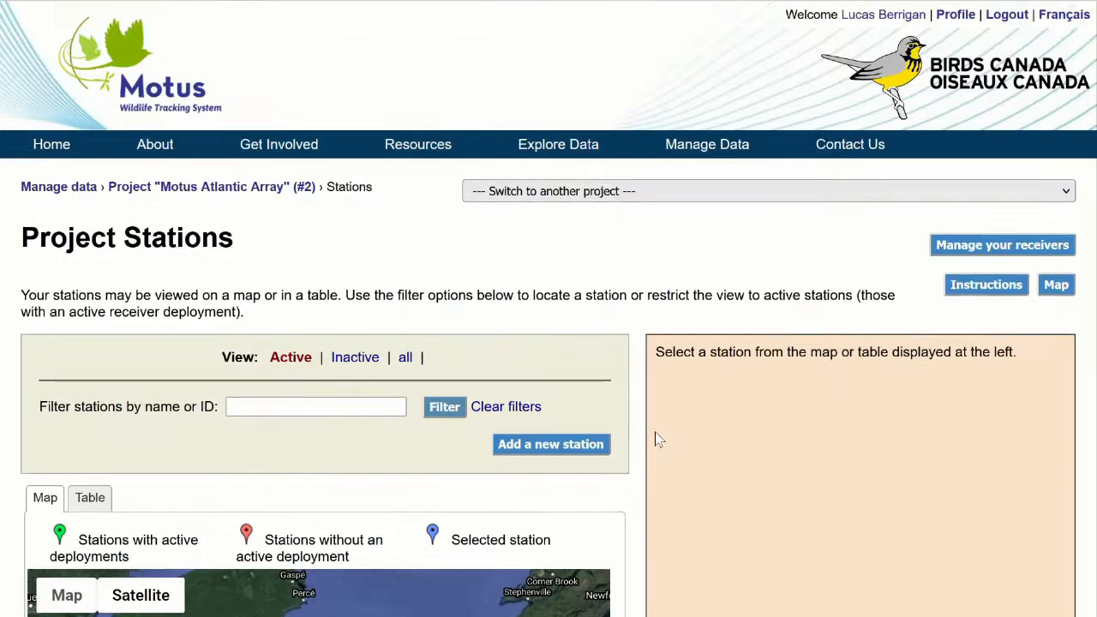
scroll(655, 432, "down", 2)
scroll(667, 428, "down", 1)
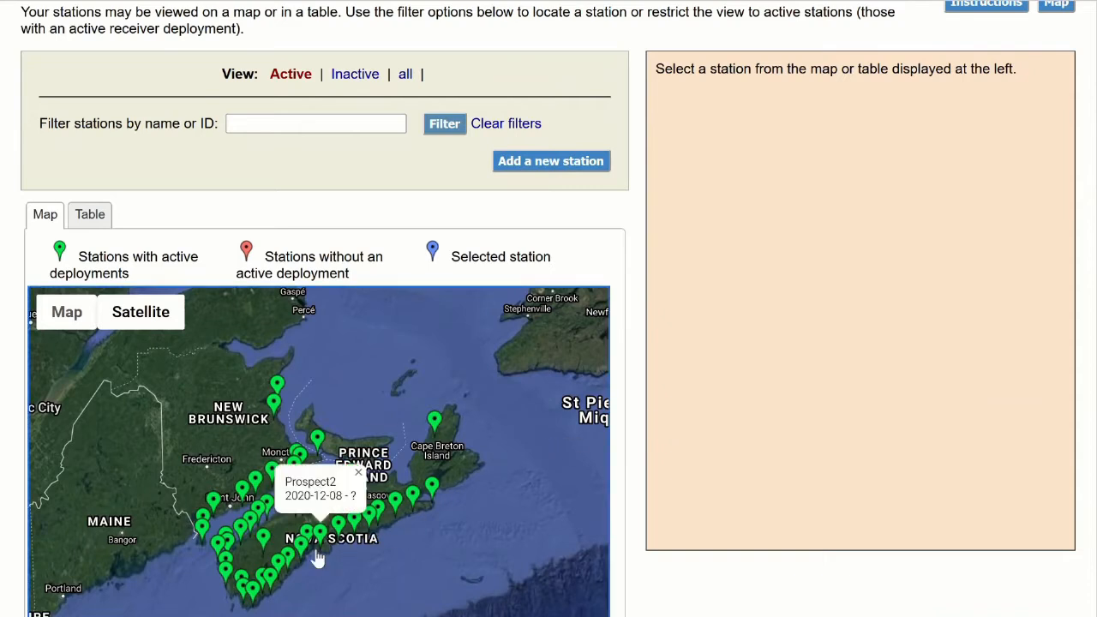
left_click(319, 534)
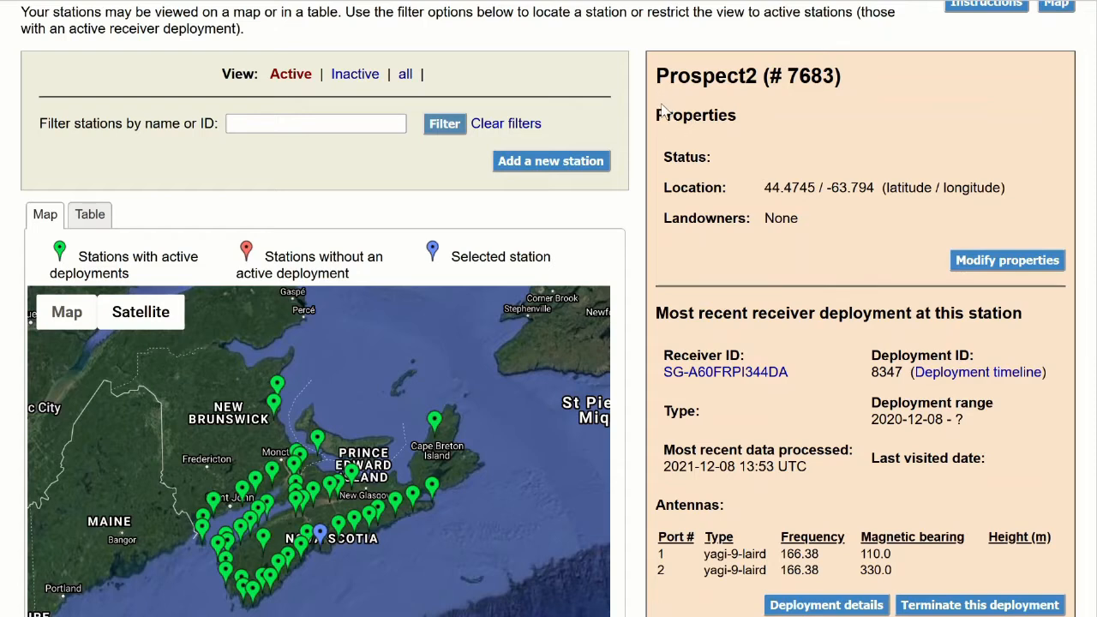
Review the Prospect2 station's properties and its most recent receiver deployment with antennas.
left_click_drag(662, 110, 806, 217)
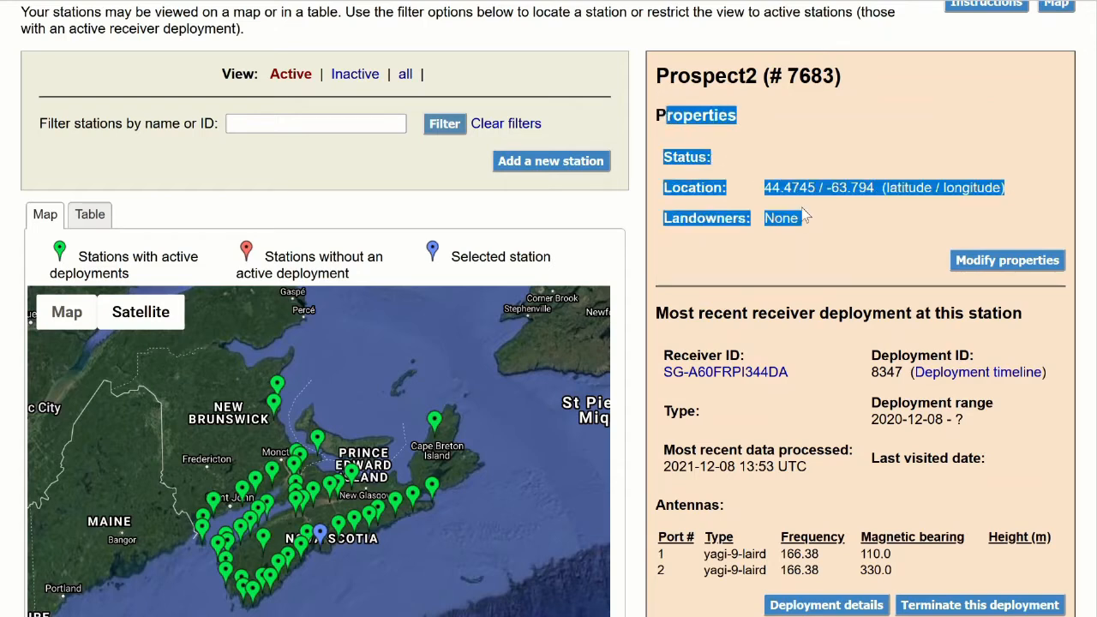
left_click(806, 217)
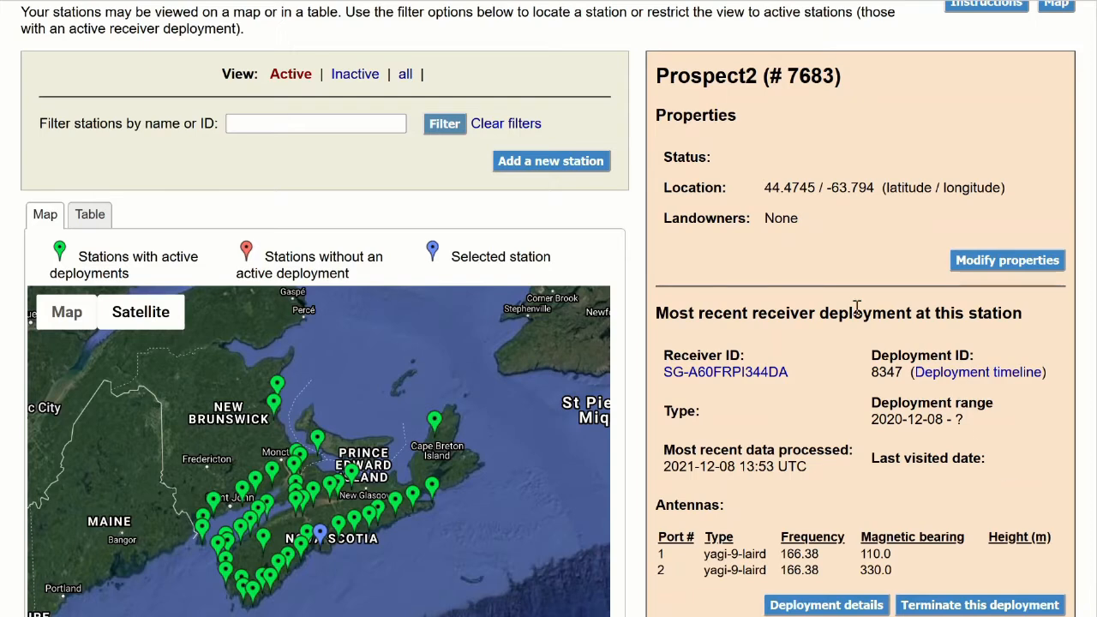
scroll(759, 345, "down", 1)
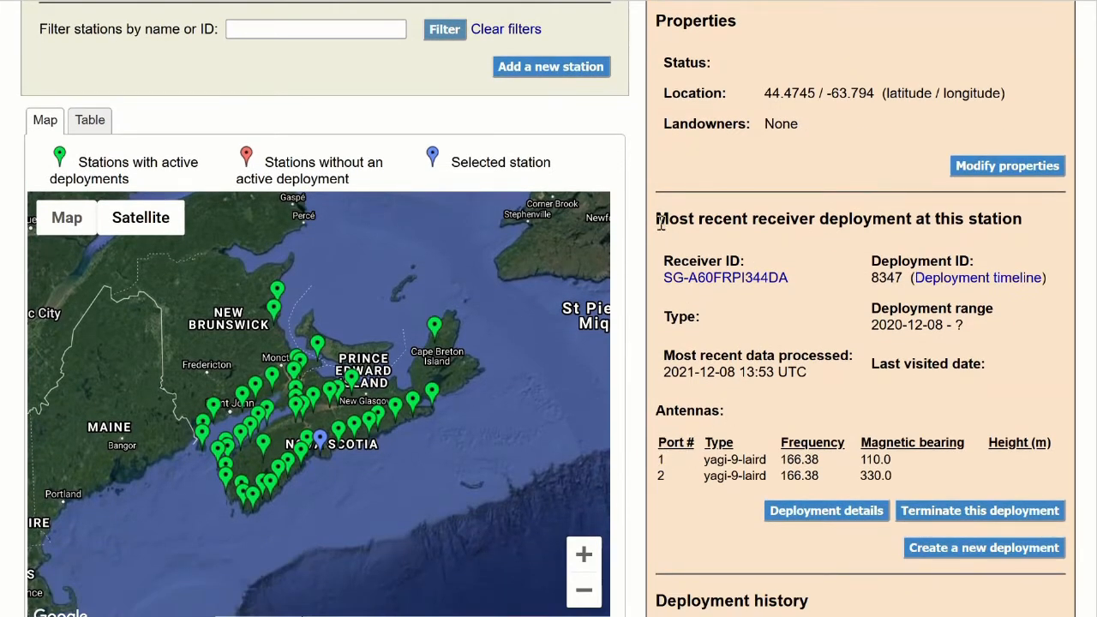
left_click_drag(661, 221, 948, 453)
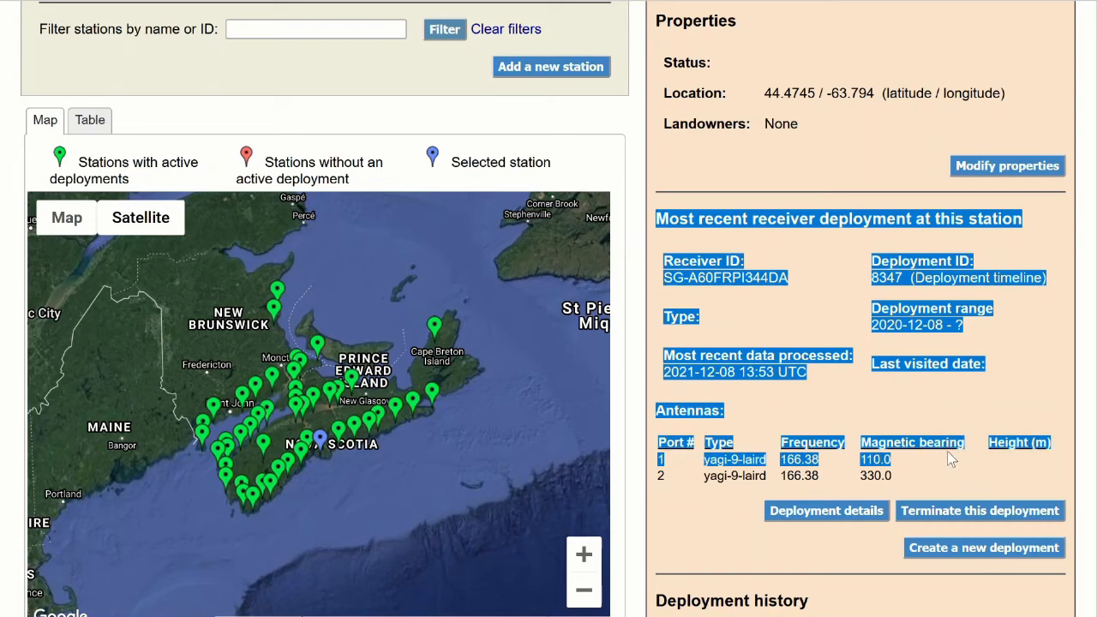
left_click(945, 451)
Examine the Prospect2 station's deployment history, including the date ranges and receiver IDs.
scroll(922, 413, "down", 1)
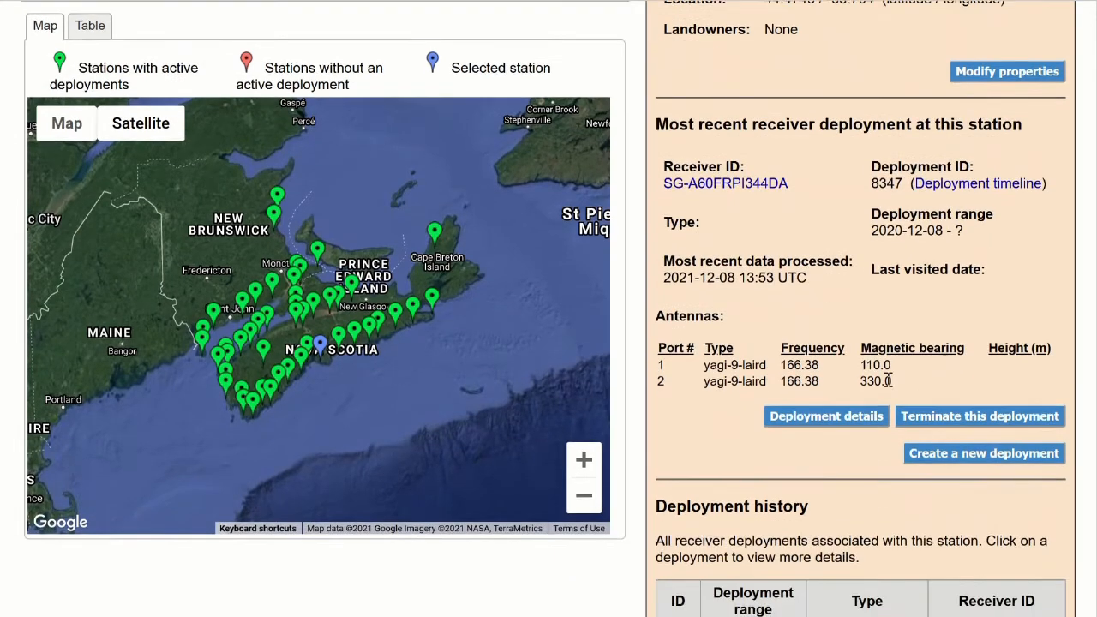
scroll(888, 381, "down", 2)
scroll(714, 267, "down", 2)
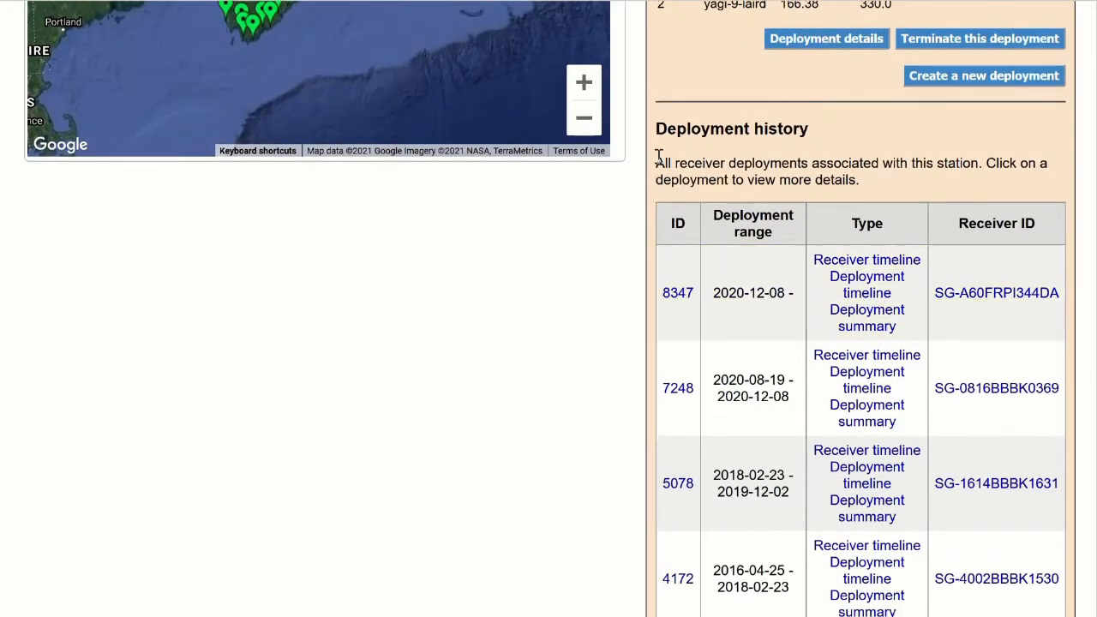
scroll(658, 158, "down", 1)
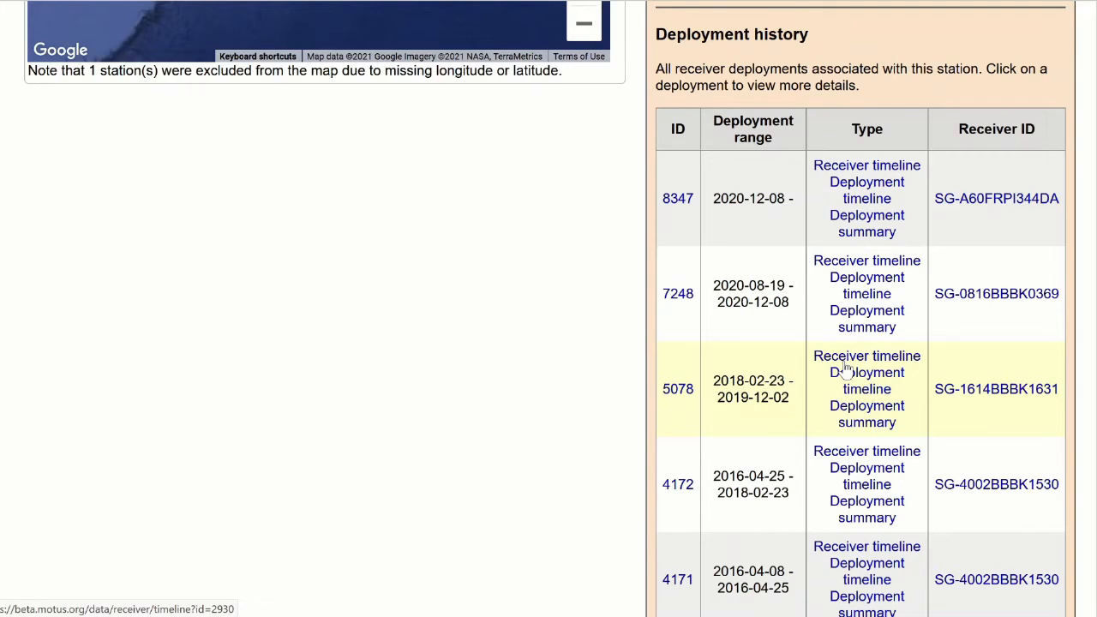
Start a new station named "Prospect" with the prospective start date 2021-12-02.
scroll(844, 368, "up", 6)
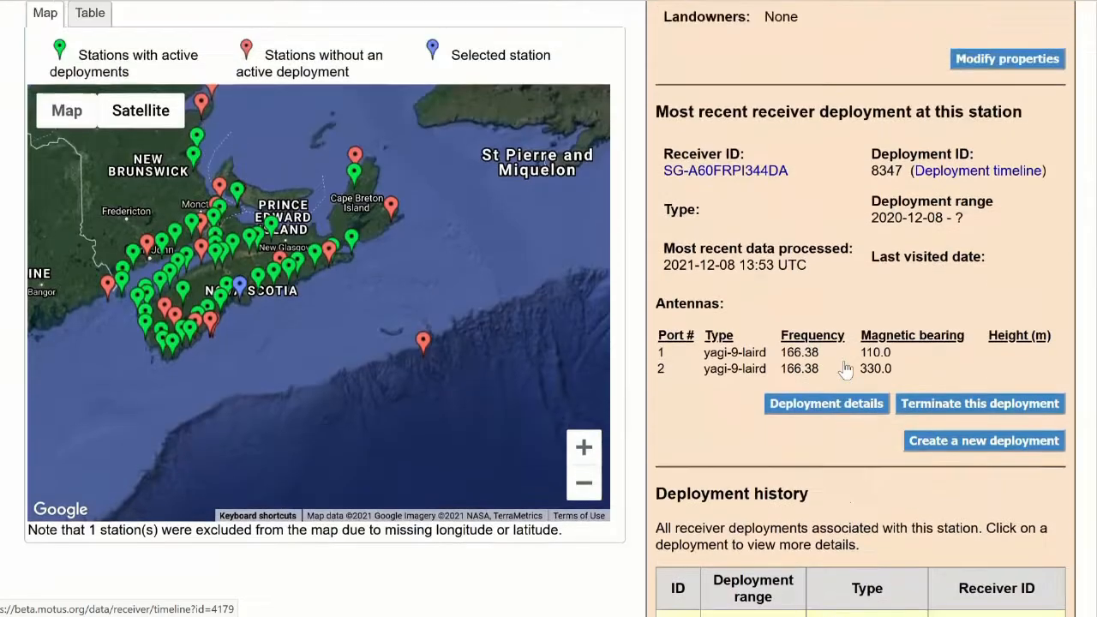
scroll(844, 368, "up", 3)
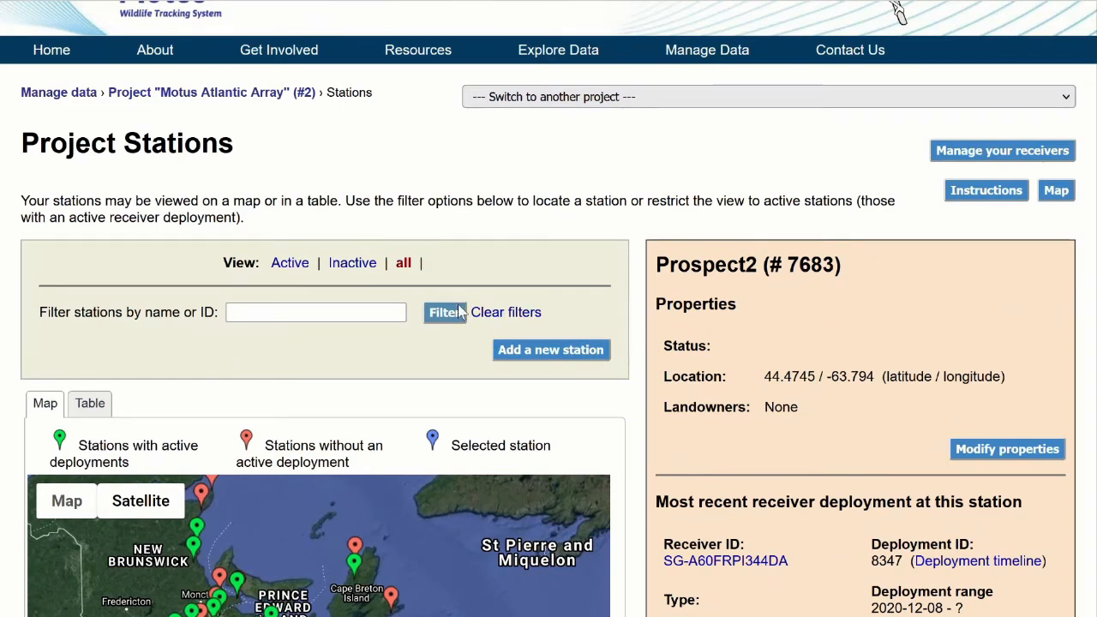
left_click(518, 356)
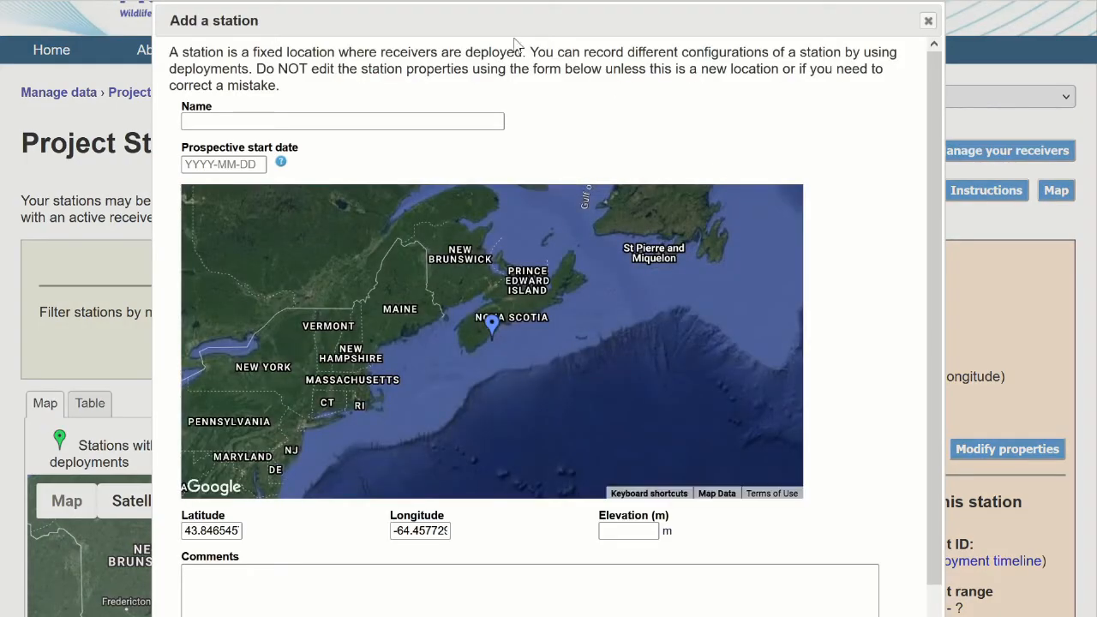
left_click(221, 118)
left_click(220, 118)
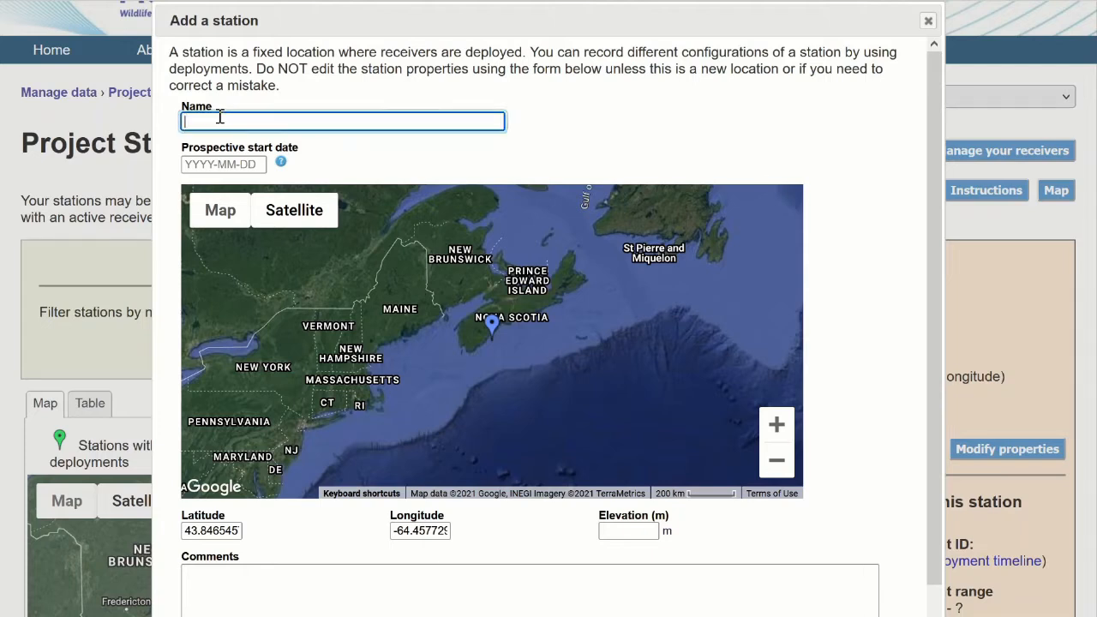
type("Prospect")
left_click(229, 166)
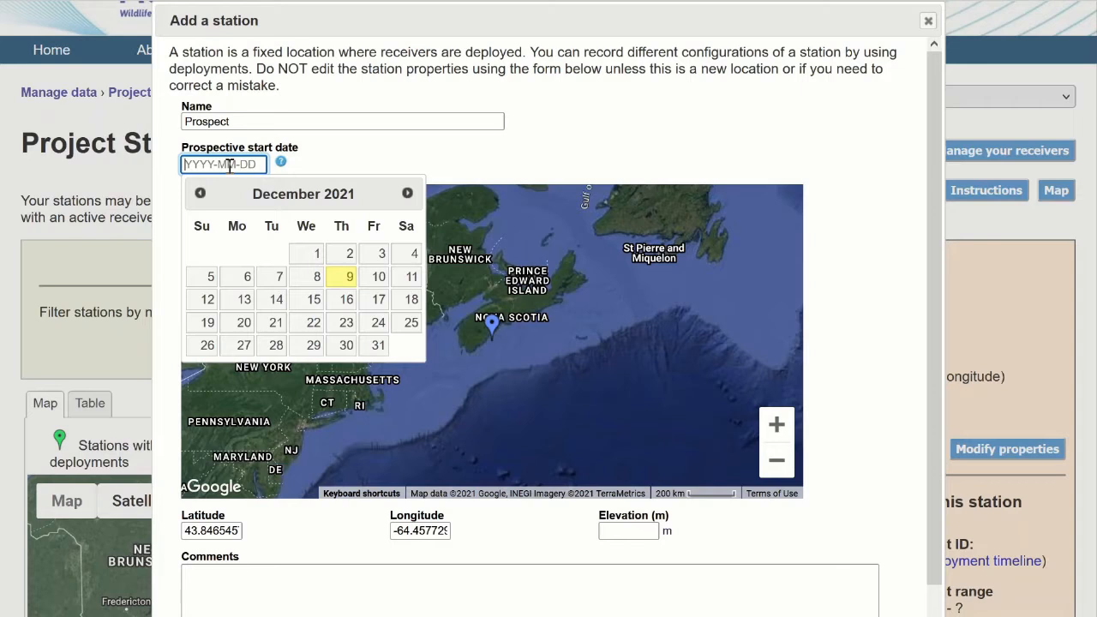
left_click(350, 253)
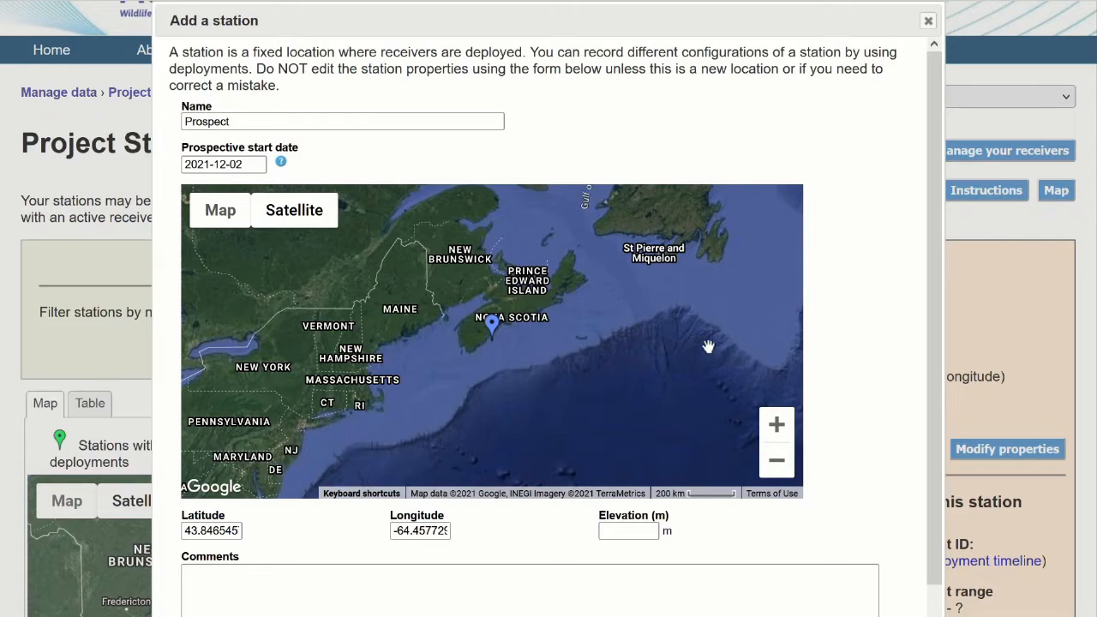
Move the new station's map pin to the Nova Scotia coast near Duncans Cove, south of Halifax.
left_click(493, 325)
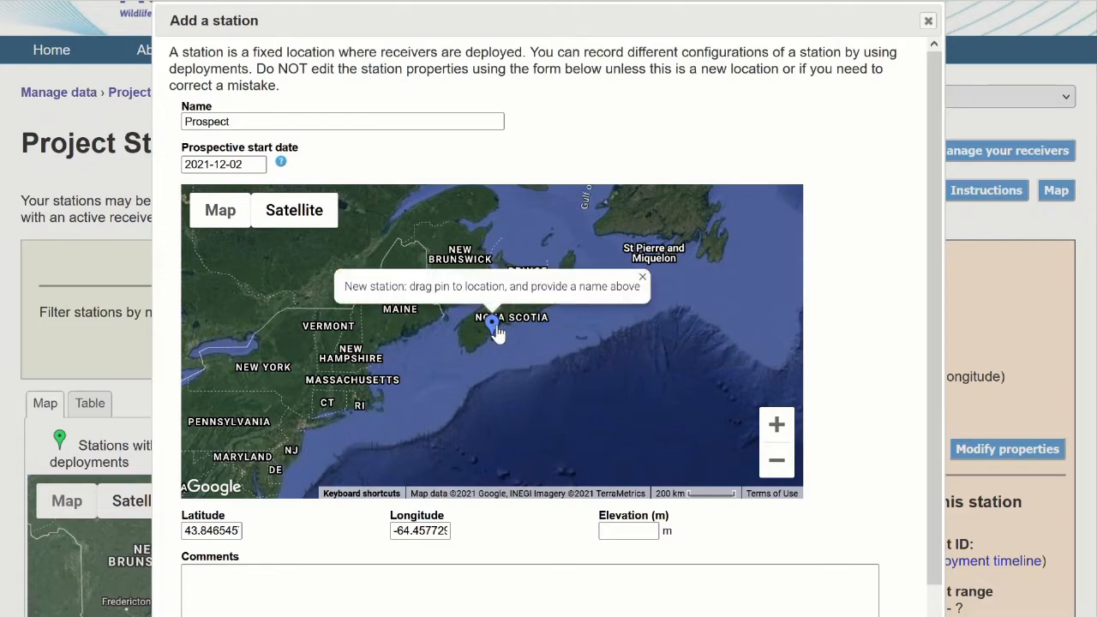
left_click_drag(497, 330, 511, 333)
scroll(512, 334, "up", 2)
scroll(512, 333, "up", 2)
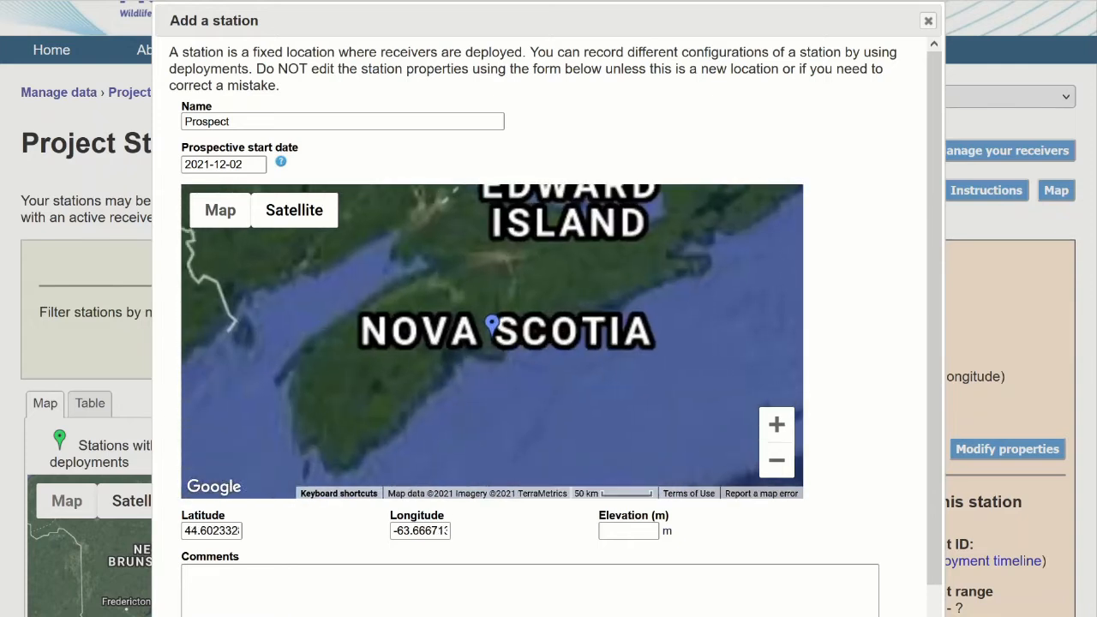
left_click_drag(499, 305, 514, 326)
left_click_drag(514, 326, 516, 329)
Reposition the new station's pin along the coast to Prospect, at about latitude 44.4774 and longitude -63.8035.
triple_click(220, 532)
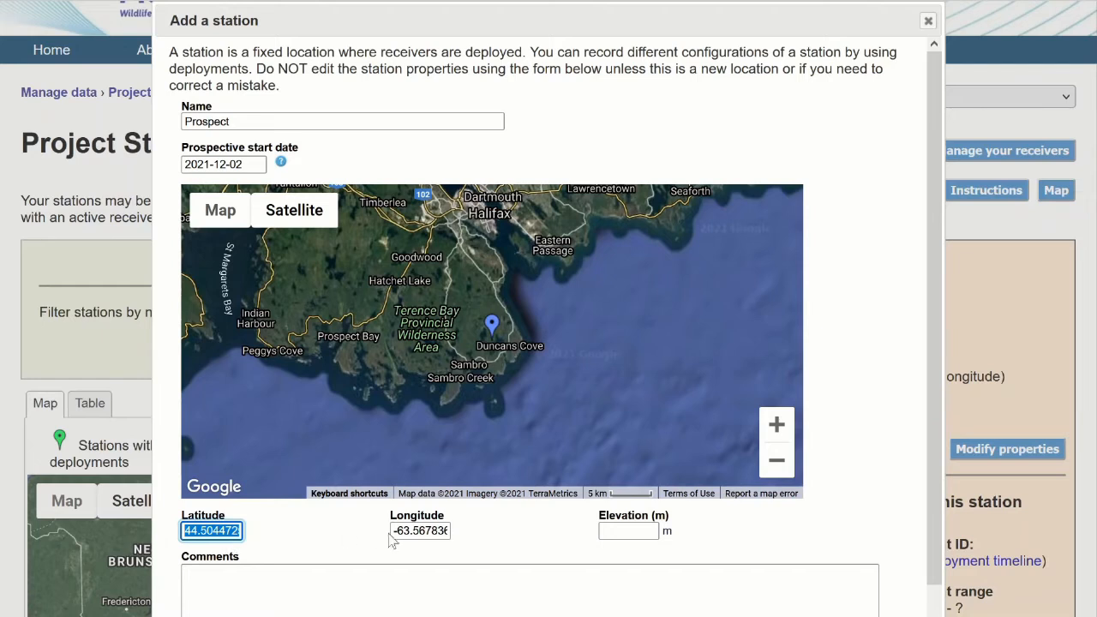
triple_click(419, 531)
left_click(493, 334)
left_click_drag(496, 338, 457, 390)
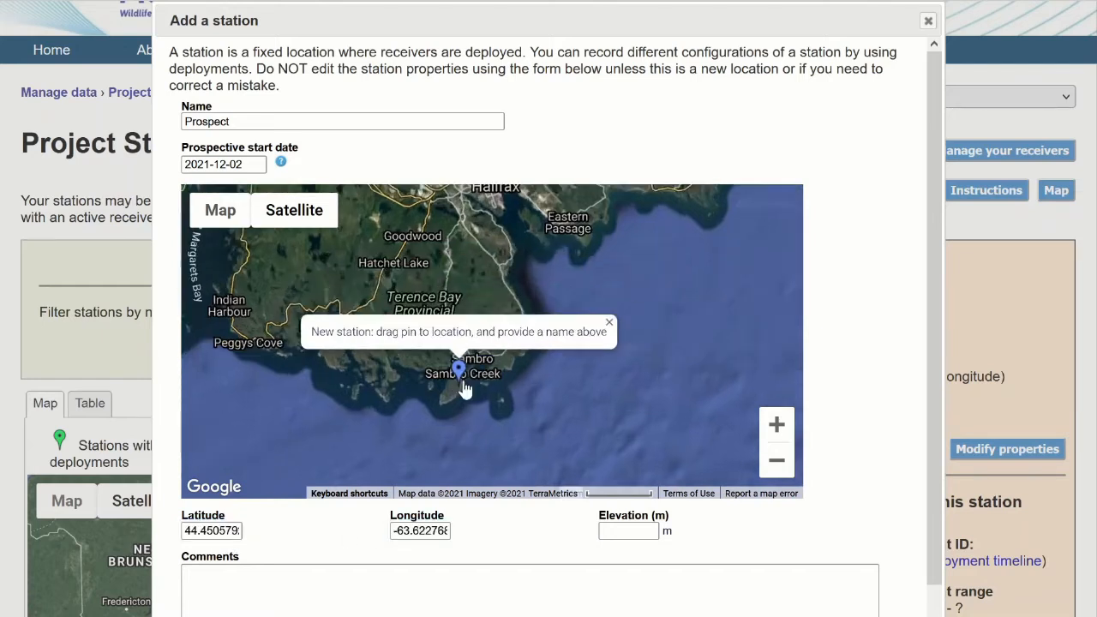
scroll(446, 391, "up", 2)
left_click_drag(499, 337, 251, 341)
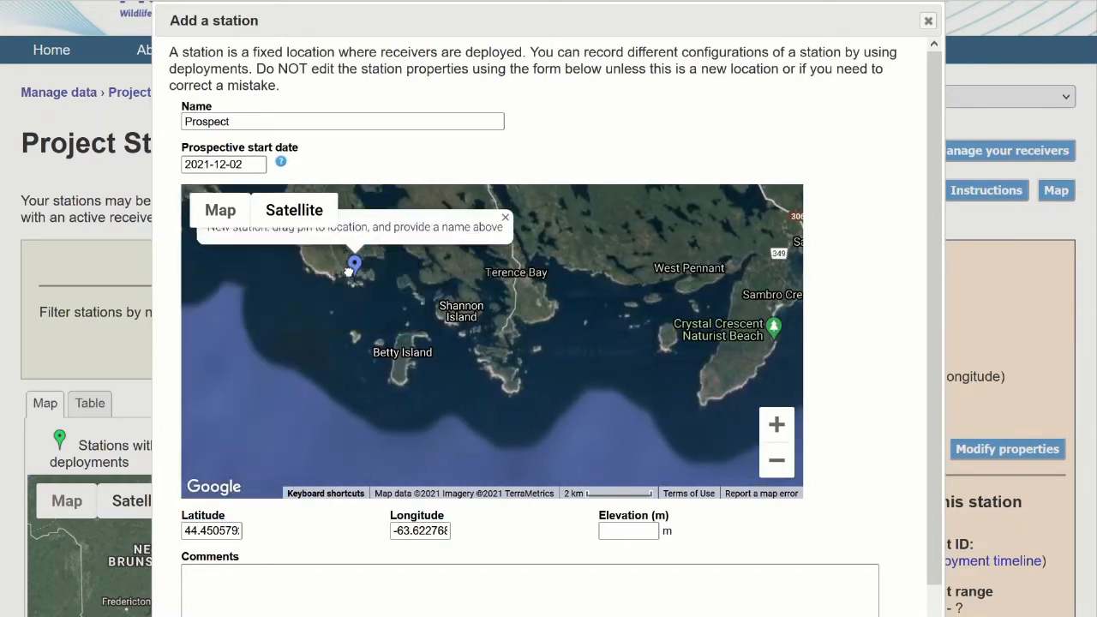
scroll(853, 437, "down", 2)
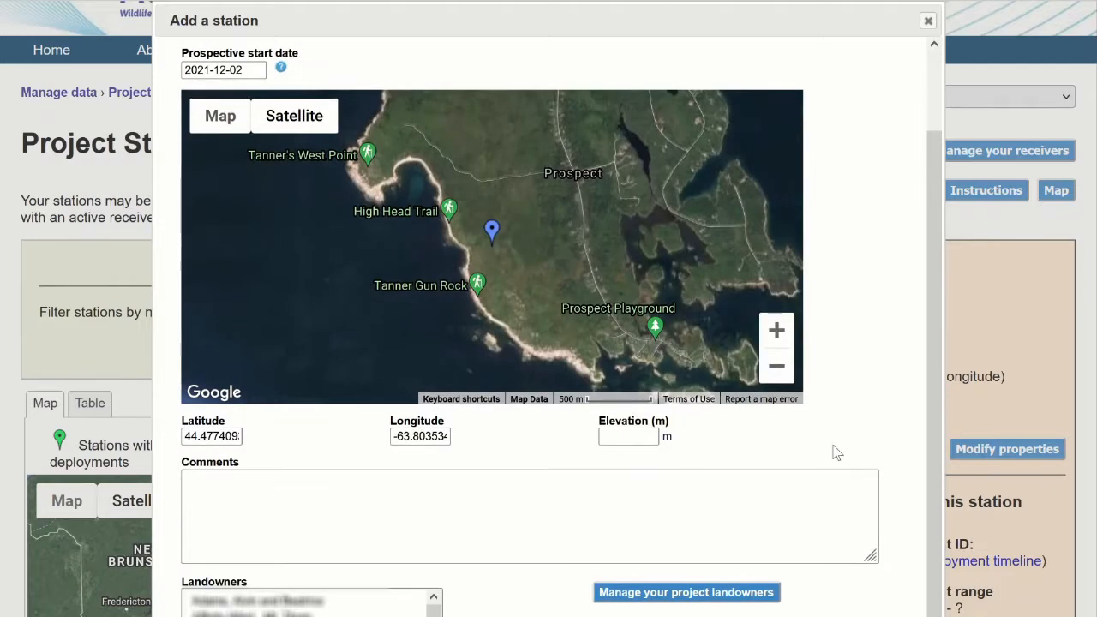
Select a single landowner for the new station, leave the comments empty, and save the station and exit the form.
left_click(548, 497)
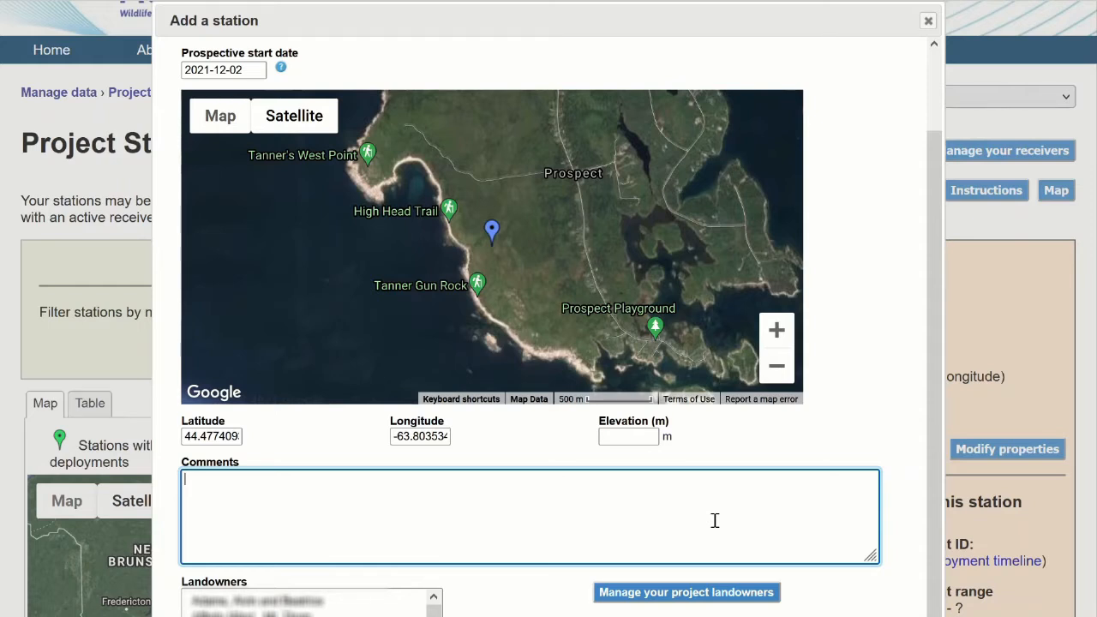
scroll(909, 497, "down", 5)
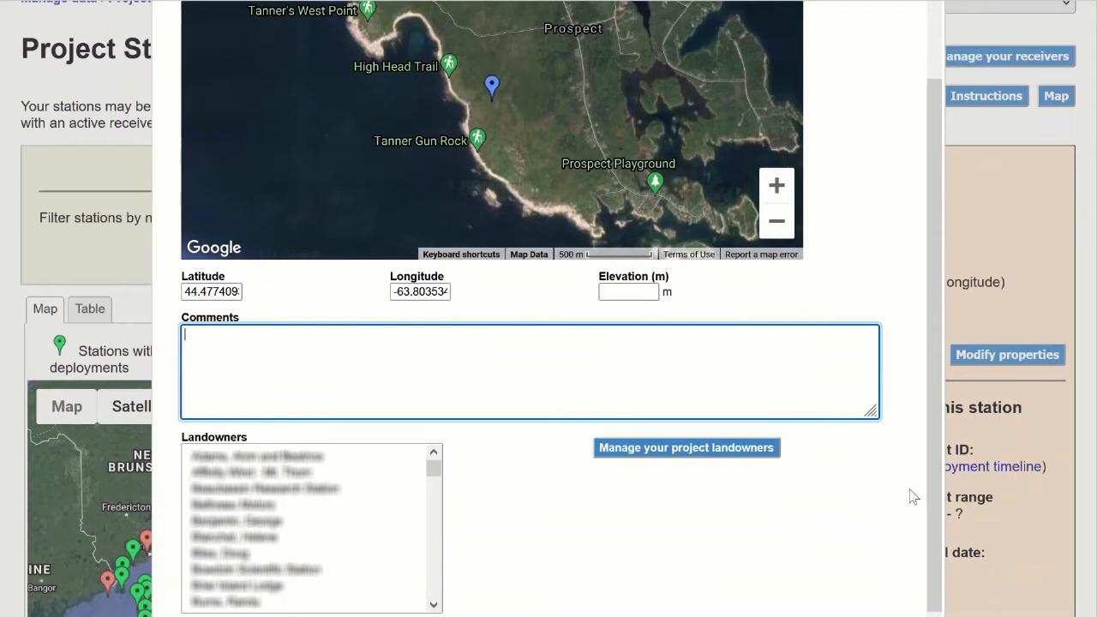
scroll(913, 497, "down", 2)
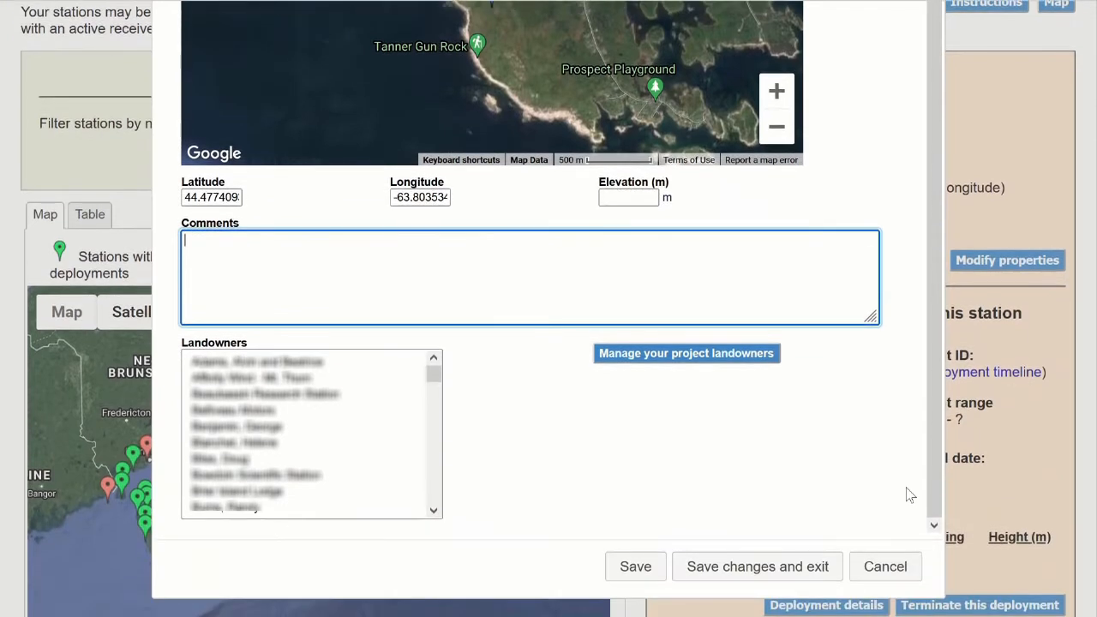
left_click(415, 473)
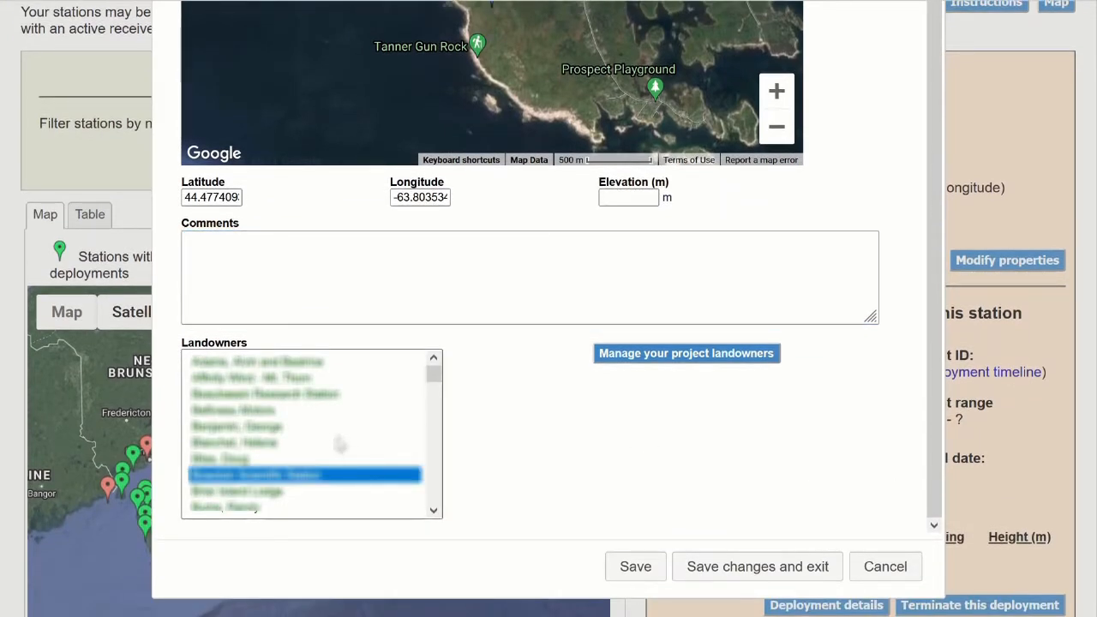
left_click(314, 427, "ctrl")
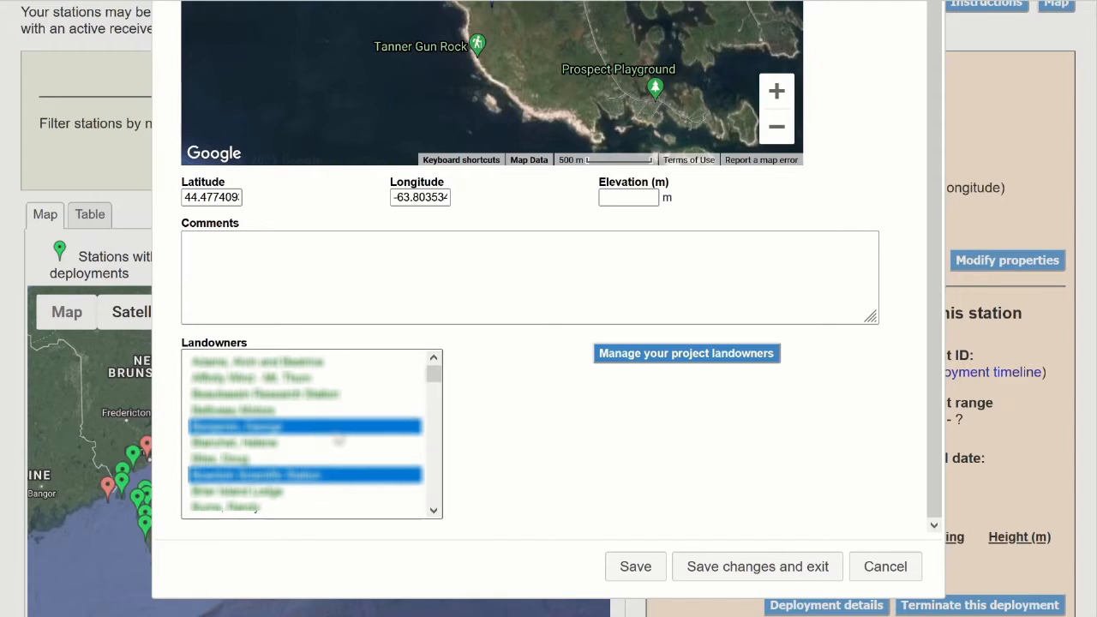
left_click(405, 442)
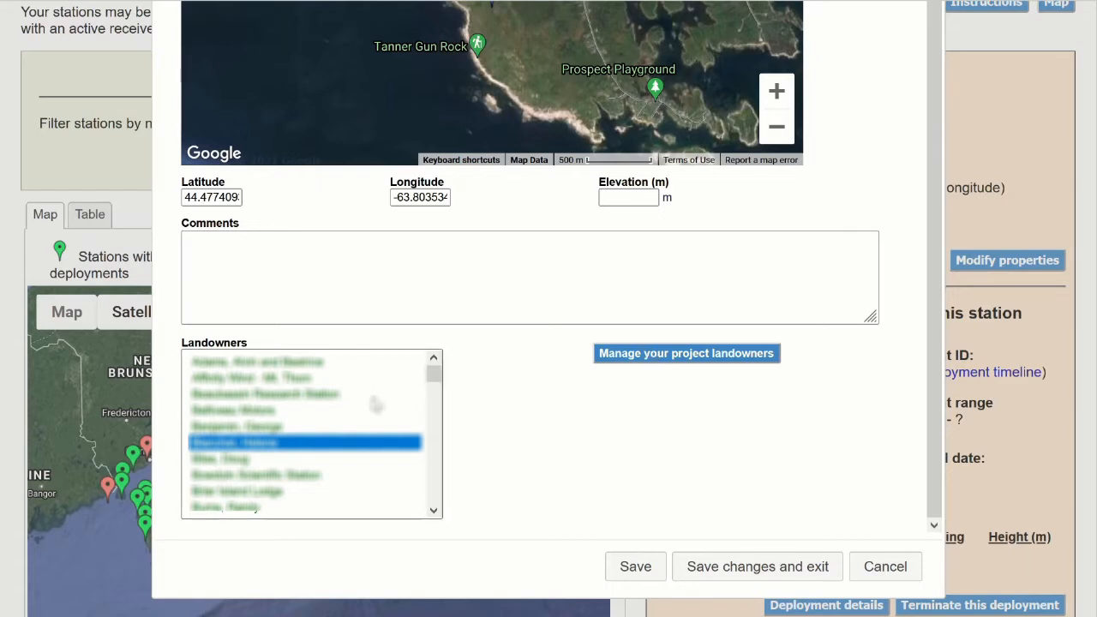
scroll(703, 453, "down", 1)
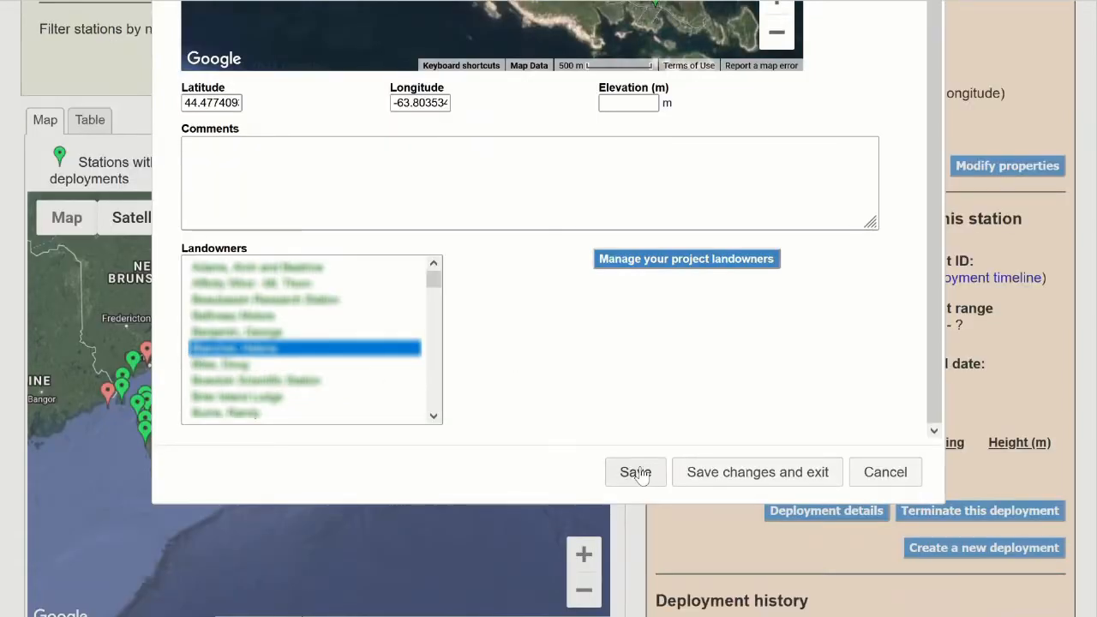
left_click(711, 474)
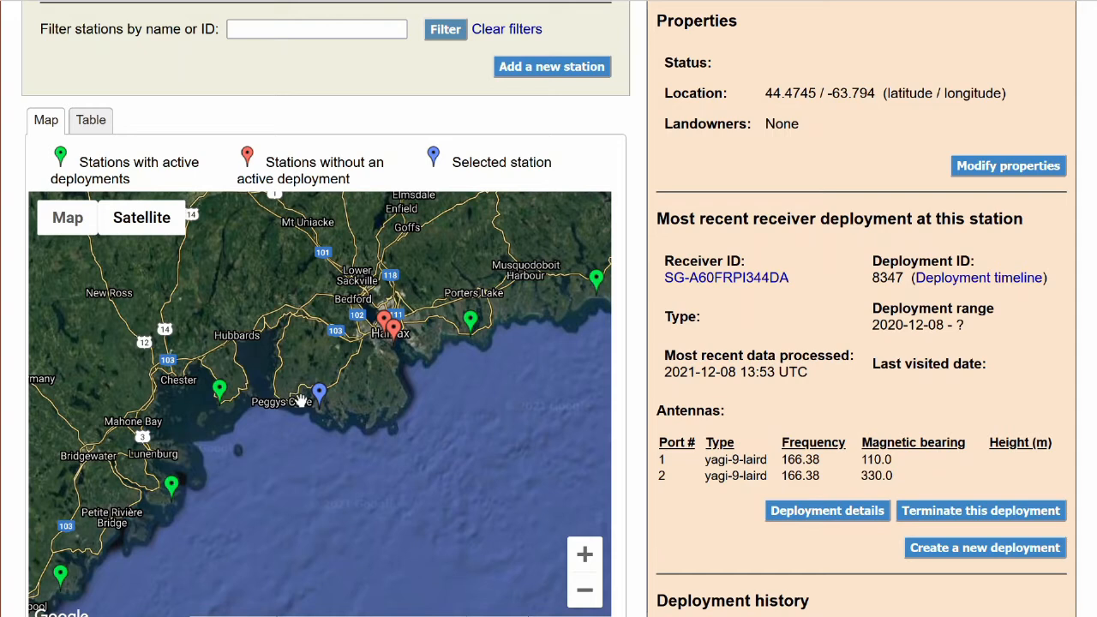
Terminate the Prospect2 station's current receiver deployment on 2021-12-02 at 14:23 UTC.
mouse_move(310, 407)
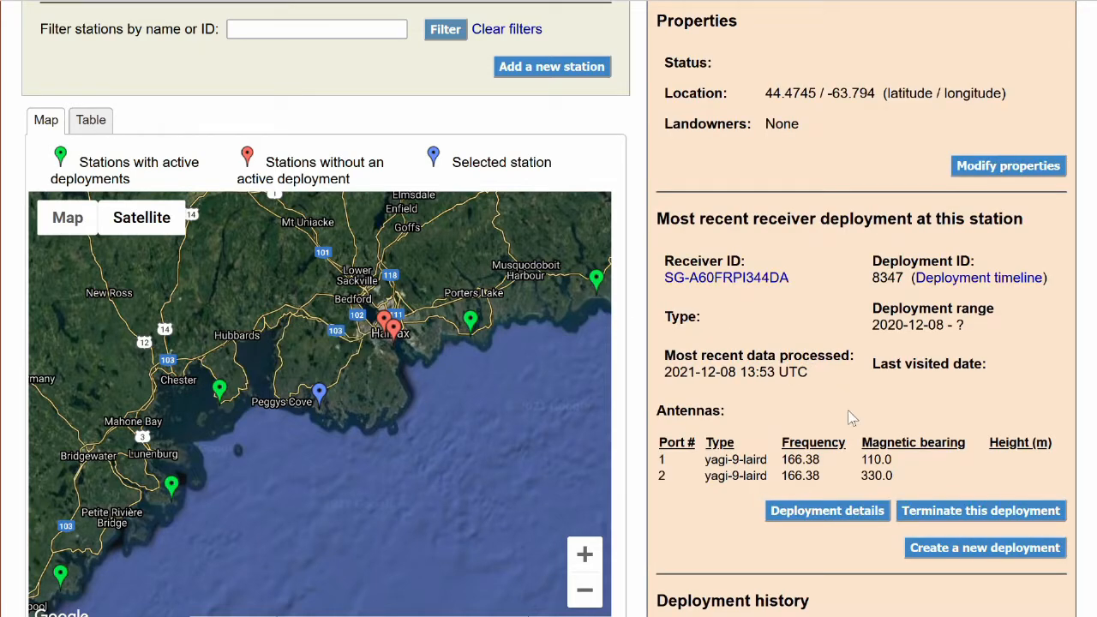
left_click(928, 523)
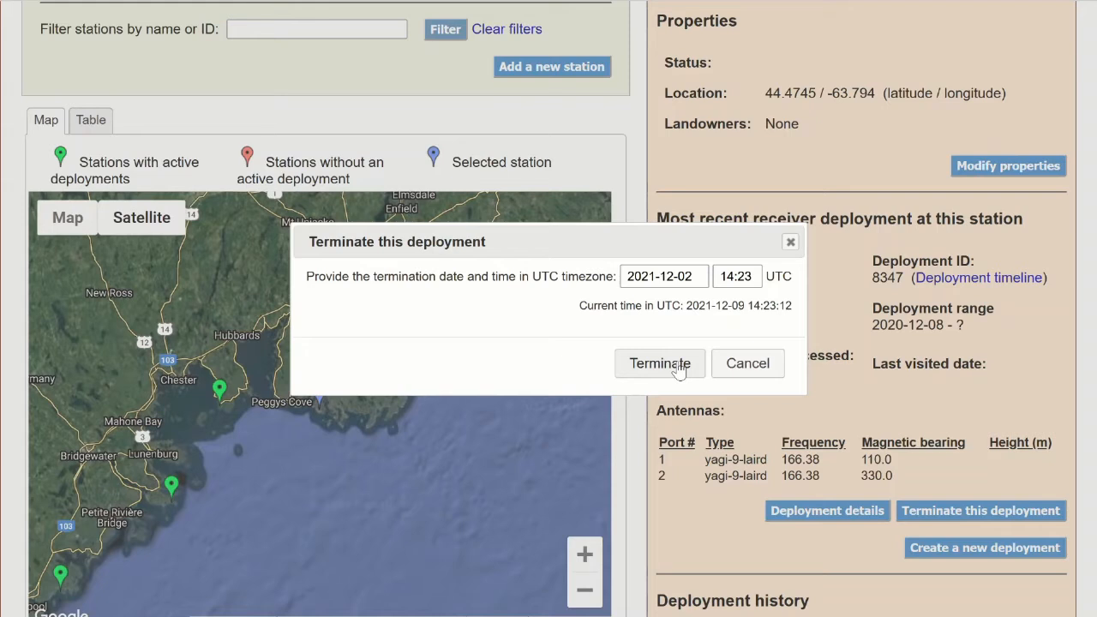
left_click(677, 366)
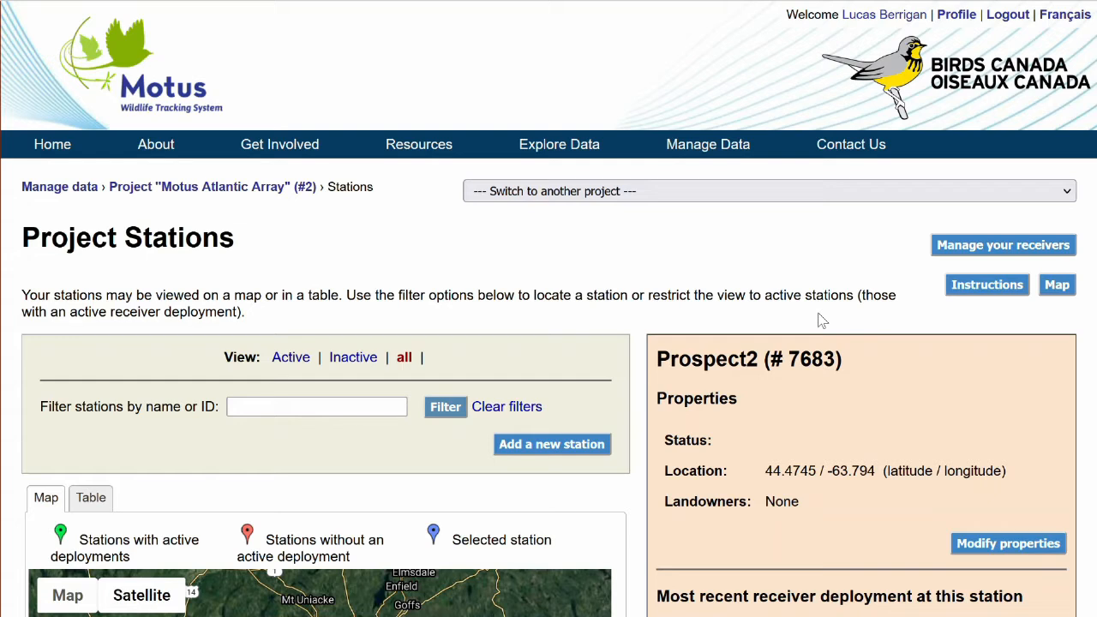
scroll(800, 311, "down", 3)
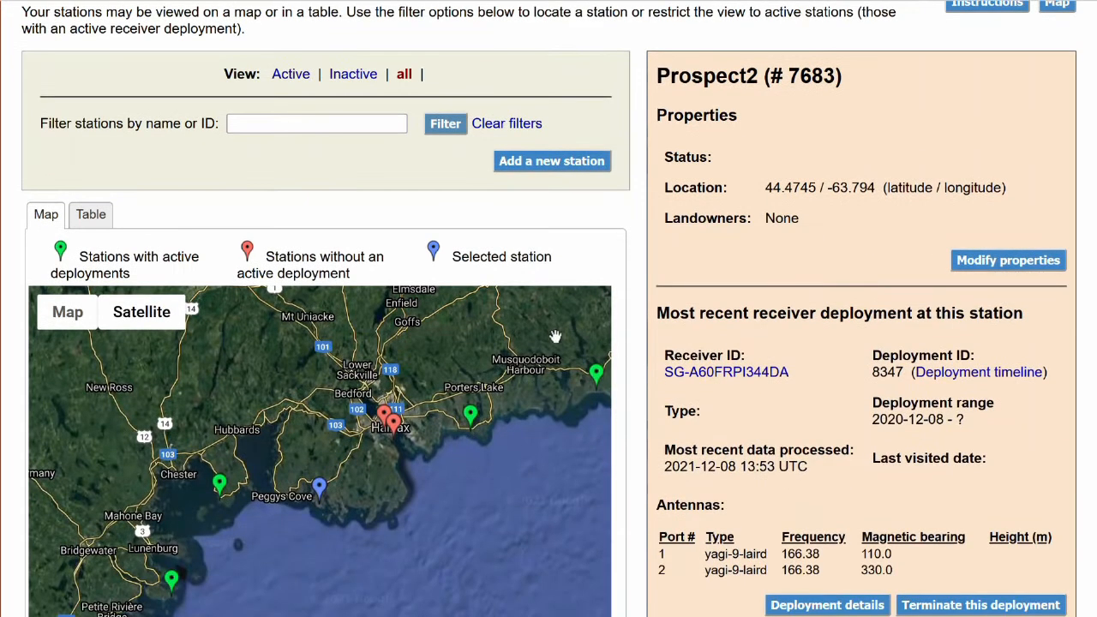
left_click(321, 478)
scroll(796, 382, "down", 1)
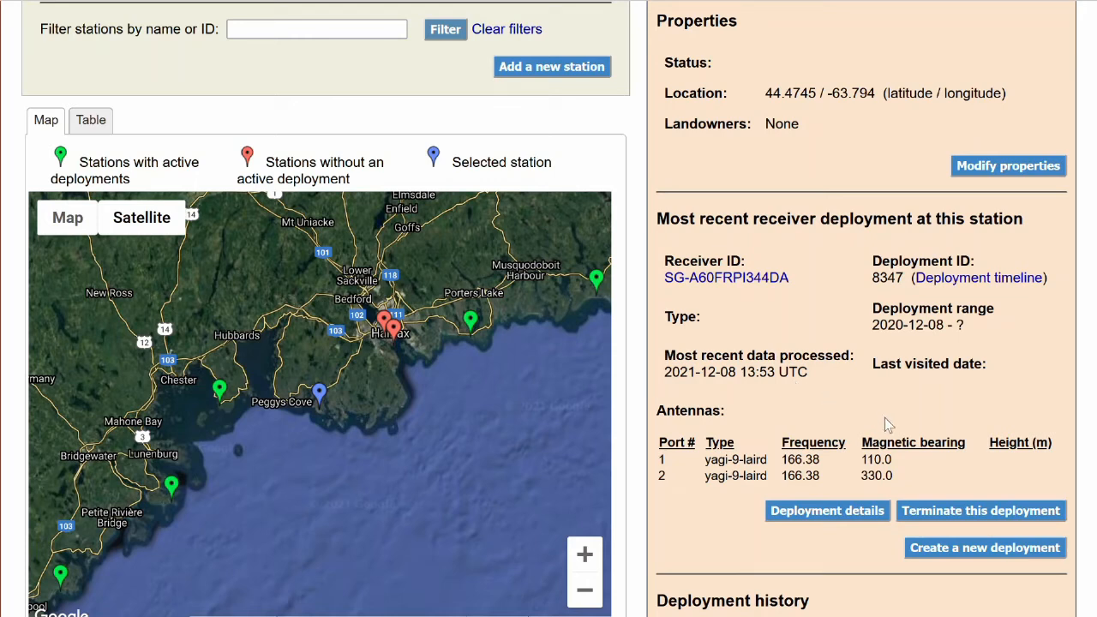
left_click(918, 554)
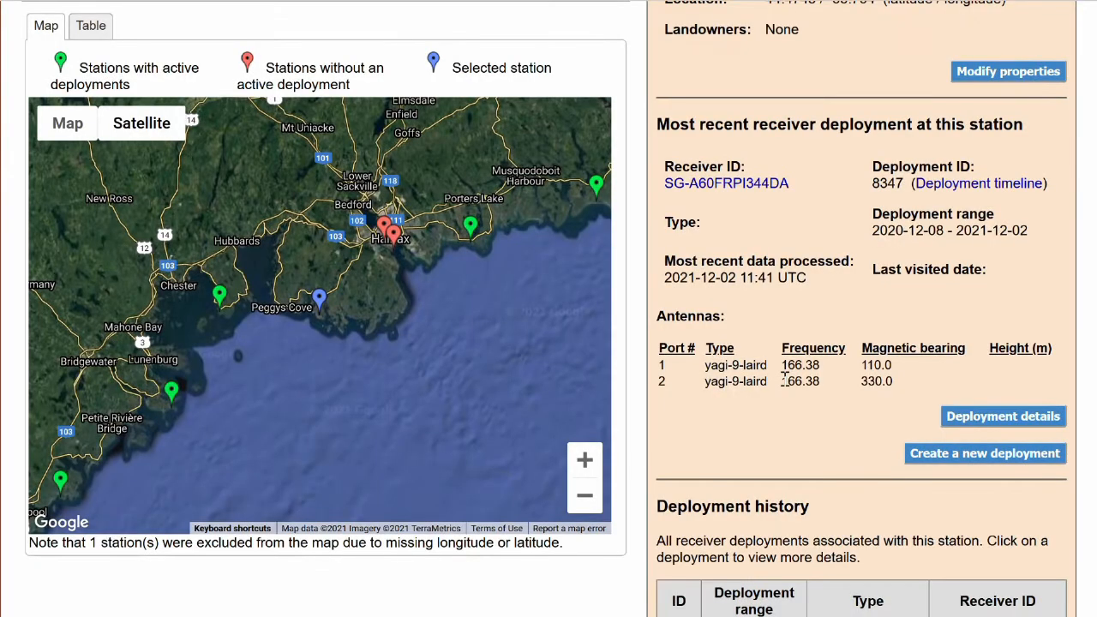
left_click(949, 452)
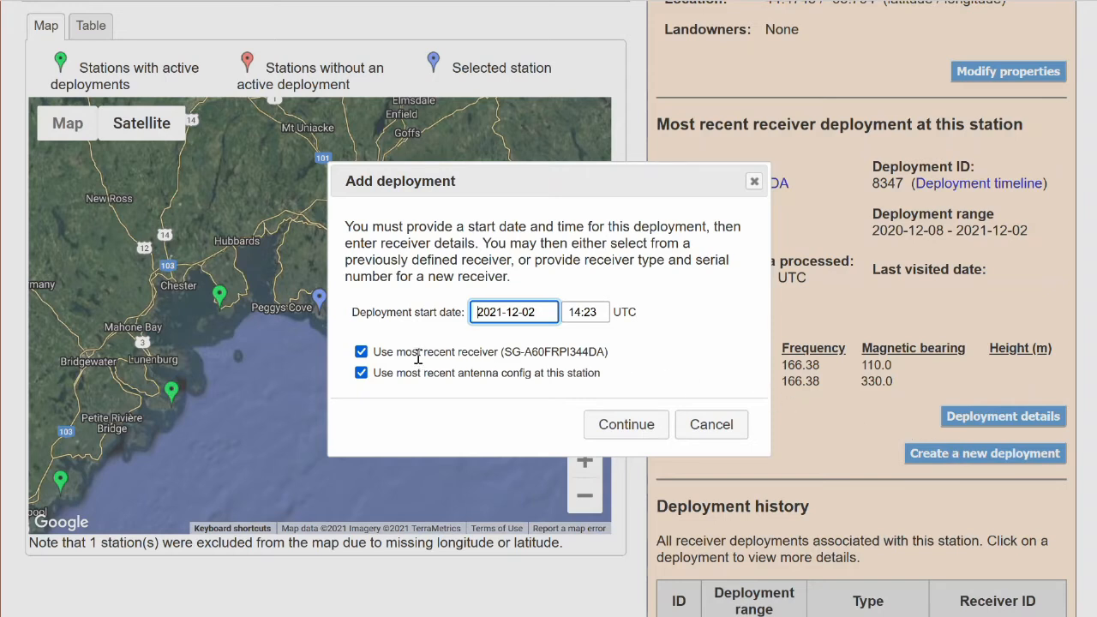
left_click(418, 357)
left_click(361, 351)
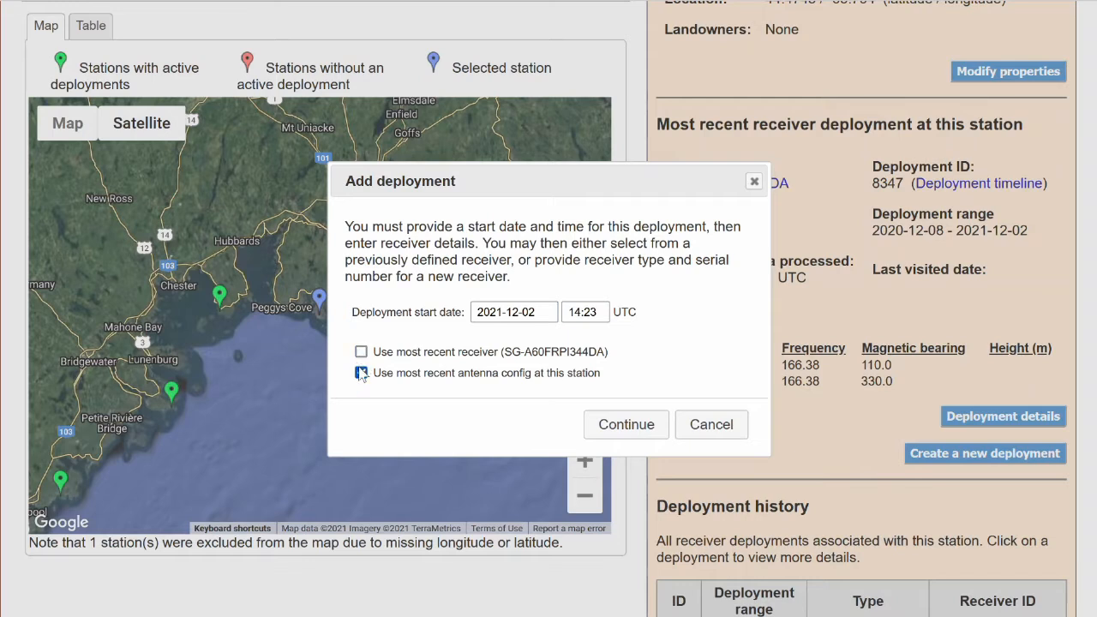
left_click(361, 373)
left_click(605, 426)
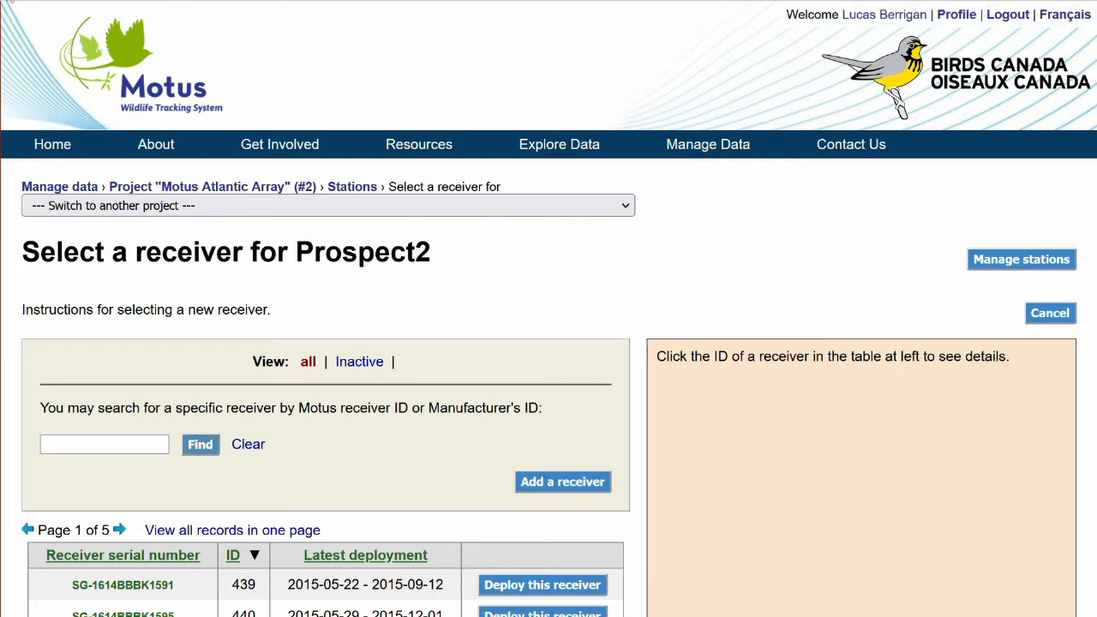
left_click(7, 1)
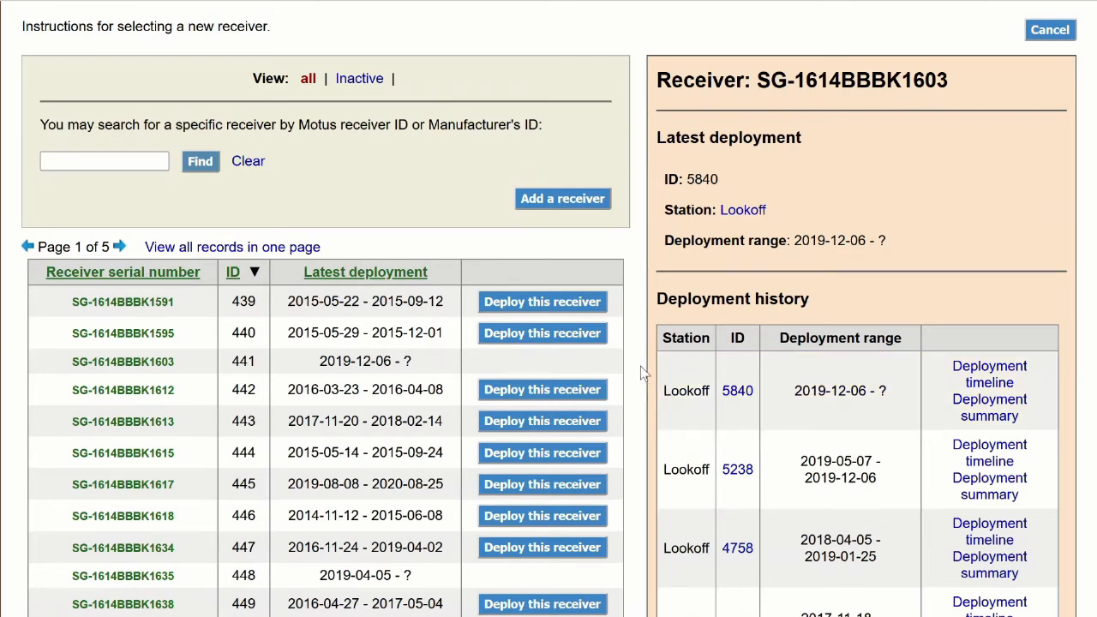
left_click(564, 339)
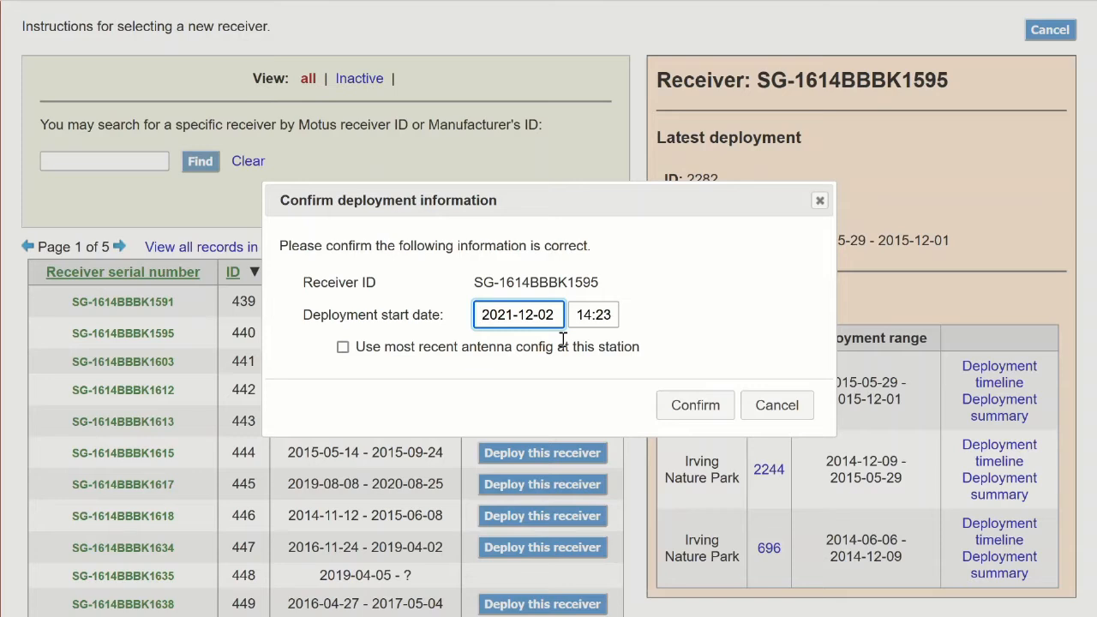
left_click(695, 407)
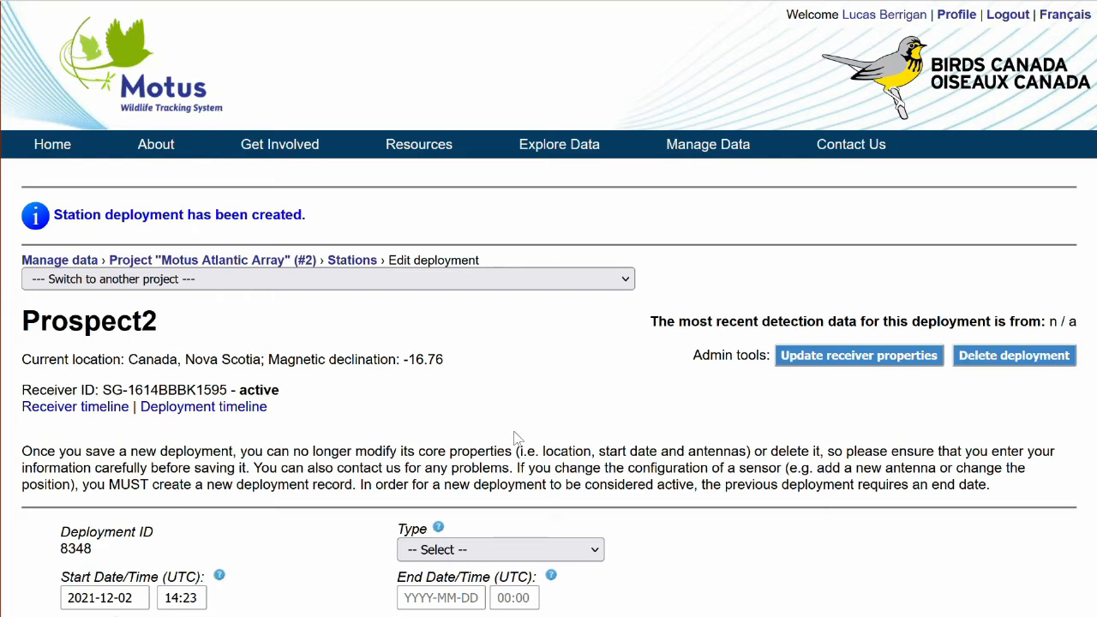
Set the new deployment's type to Pop Tower.
scroll(515, 438, "down", 1)
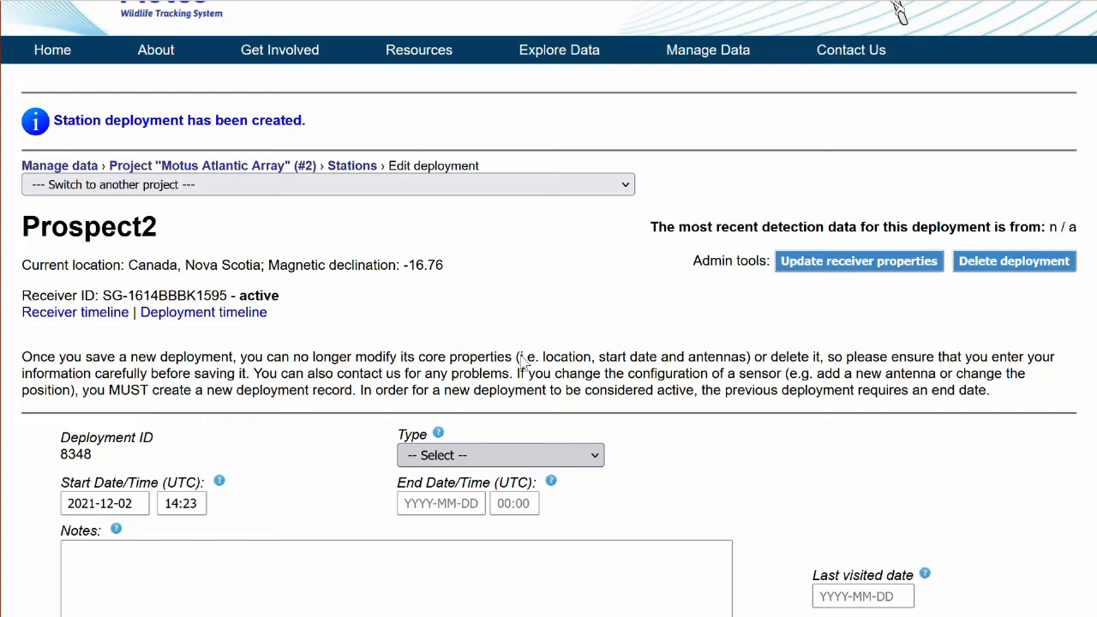
scroll(520, 361, "down", 3)
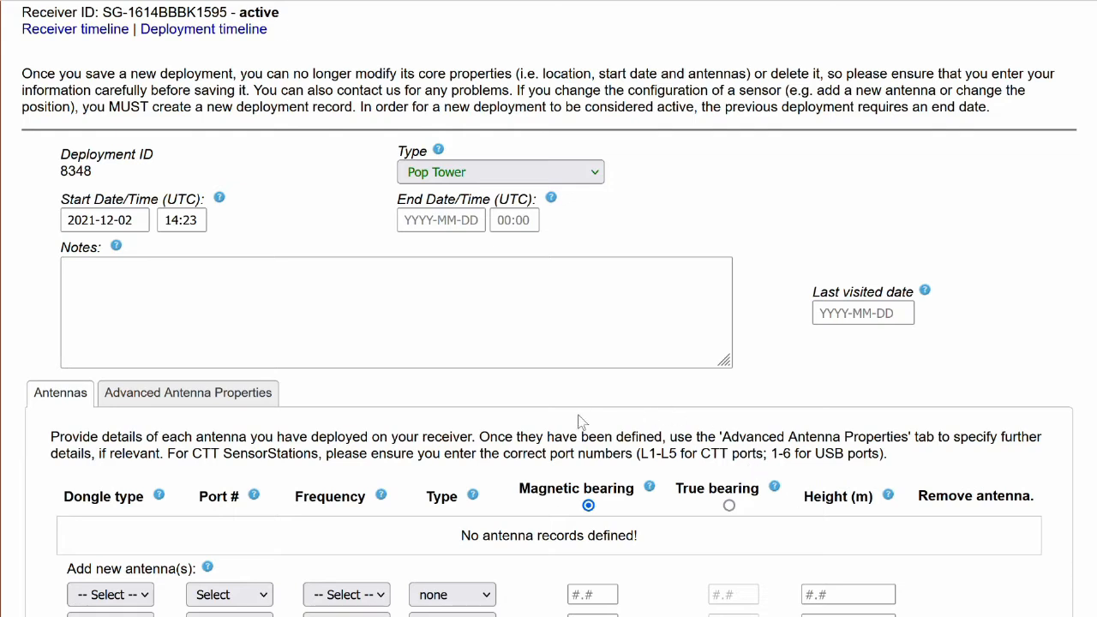
Define the first antenna with a Funcube dongle on port 1, frequency 166.38 and a 9-element antenna type.
scroll(579, 414, "down", 2)
scroll(579, 415, "down", 1)
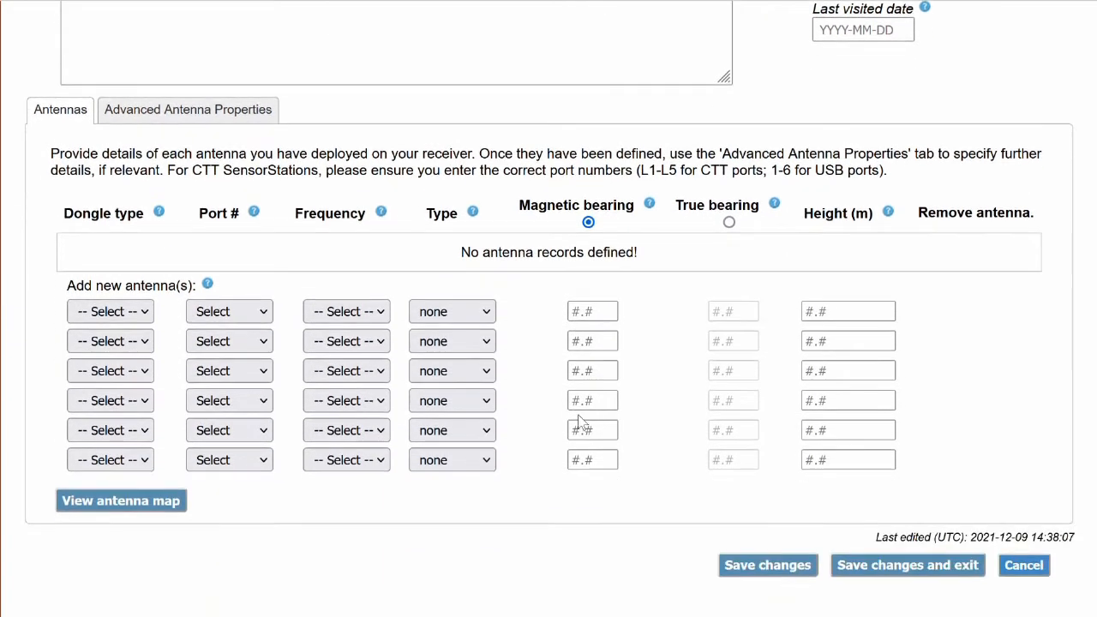
scroll(579, 421, "down", 1)
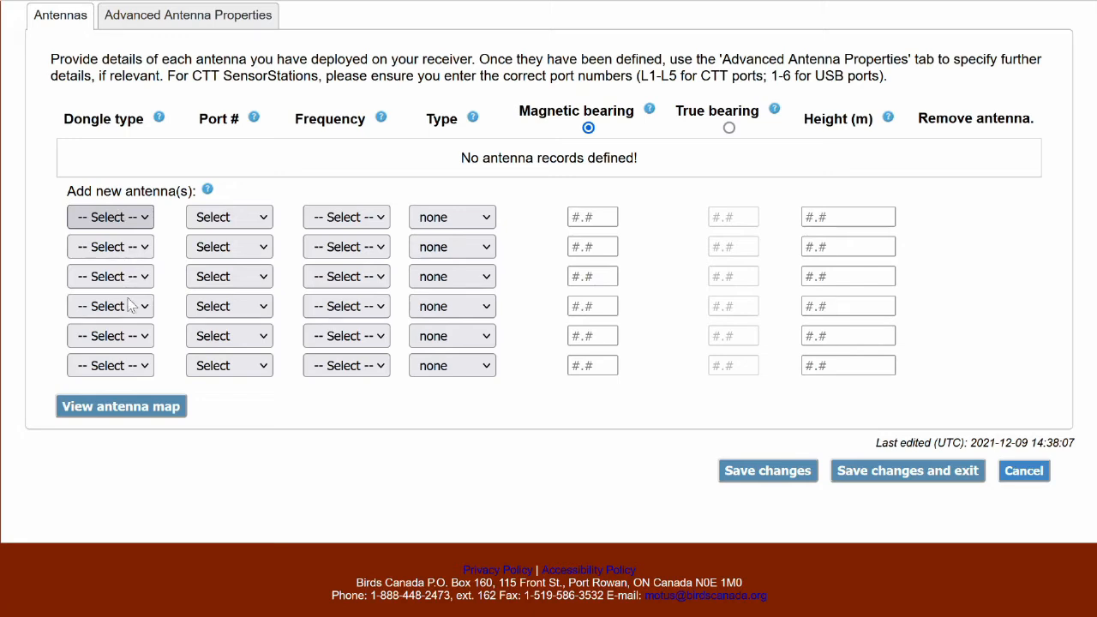
left_click(125, 344)
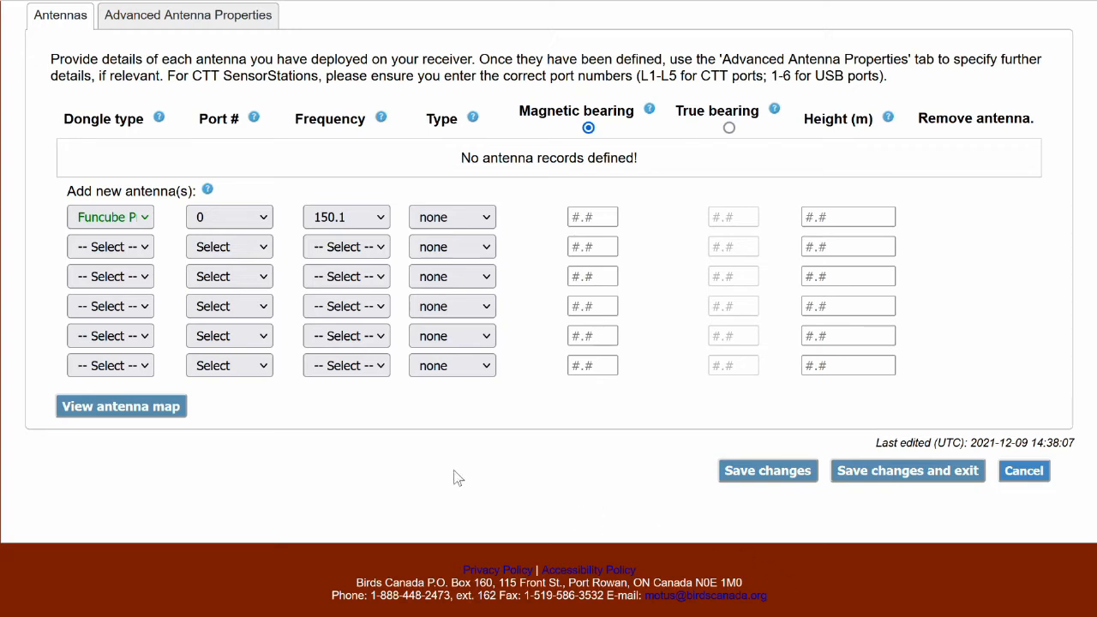
left_click(231, 273)
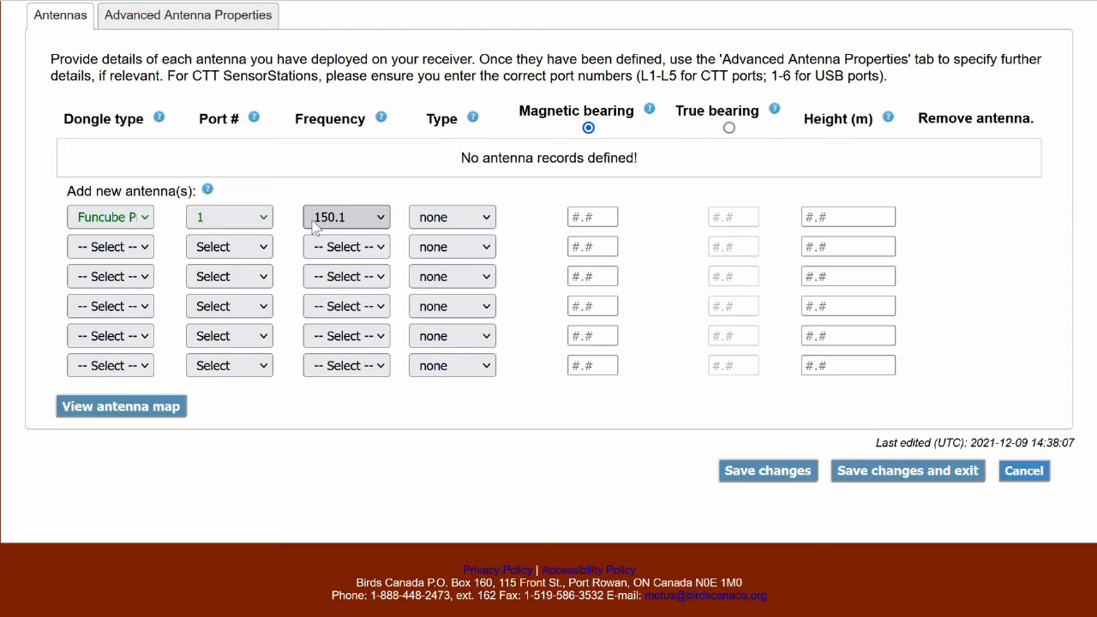
scroll(316, 224, "up", 2)
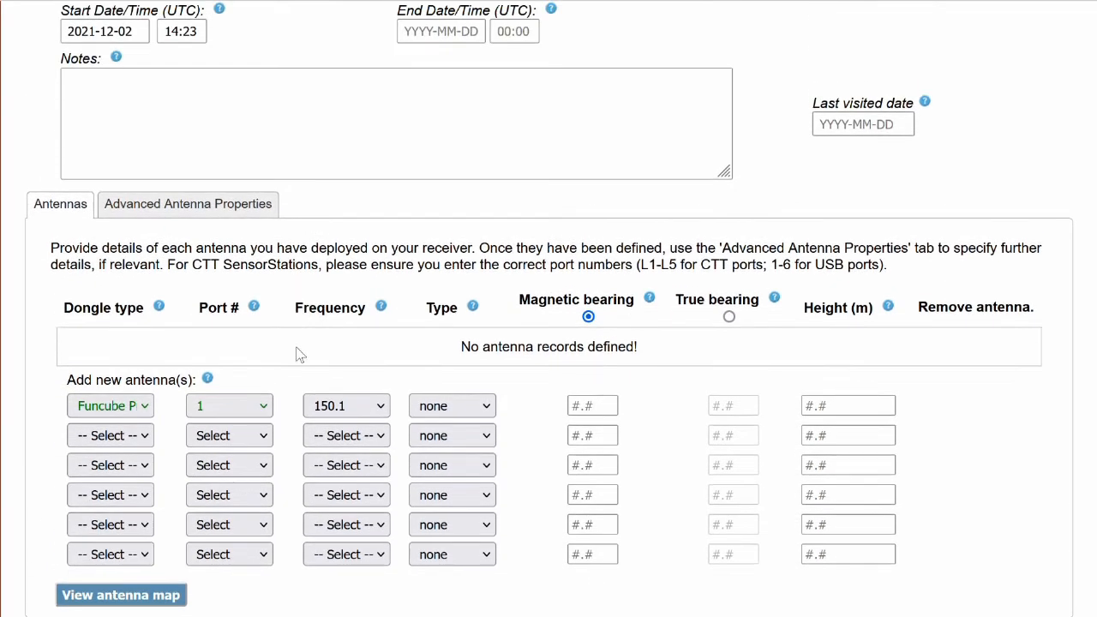
left_click(347, 486)
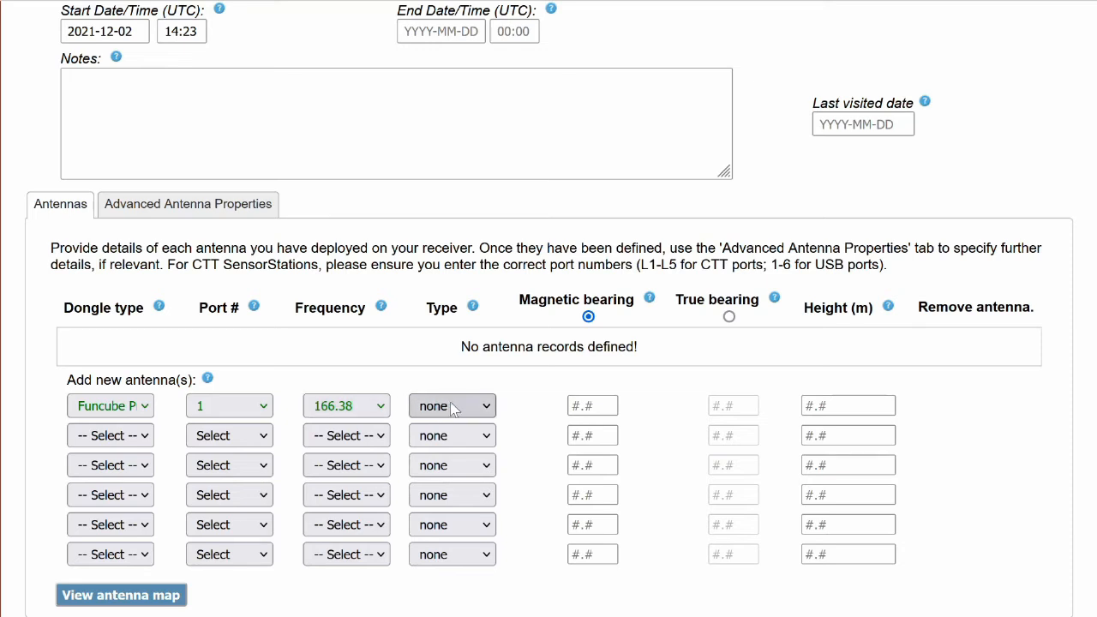
left_click(493, 374)
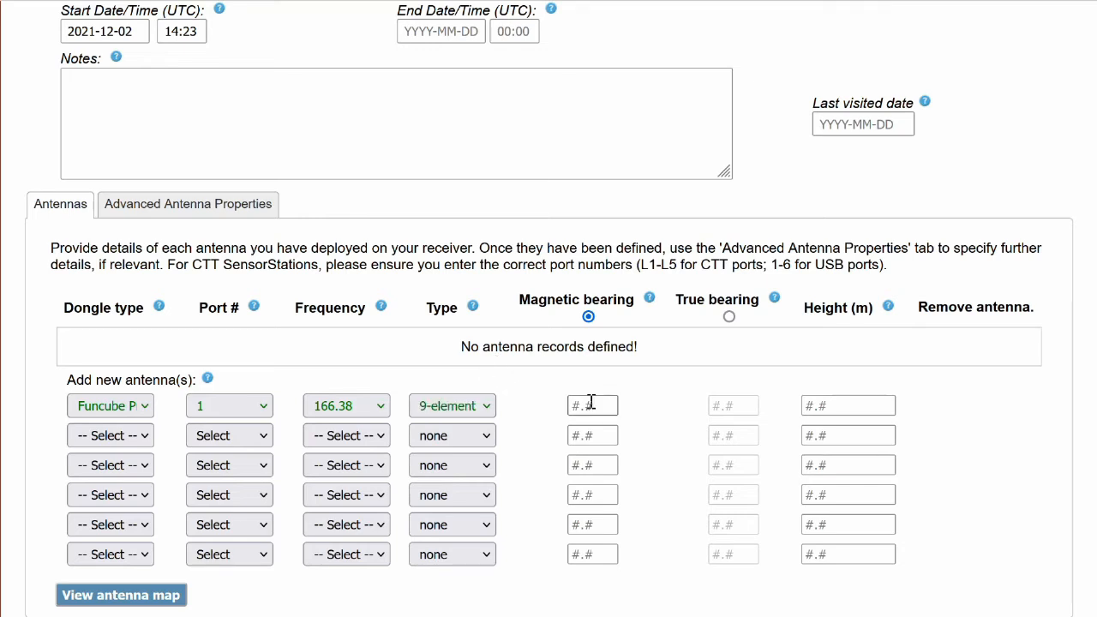
Set the first antenna's magnetic bearing to 120 and its height to 4 m.
left_click(591, 405)
triple_click(548, 300)
triple_click(714, 300)
left_click(714, 299)
left_click(600, 404)
type("120")
left_click(836, 404)
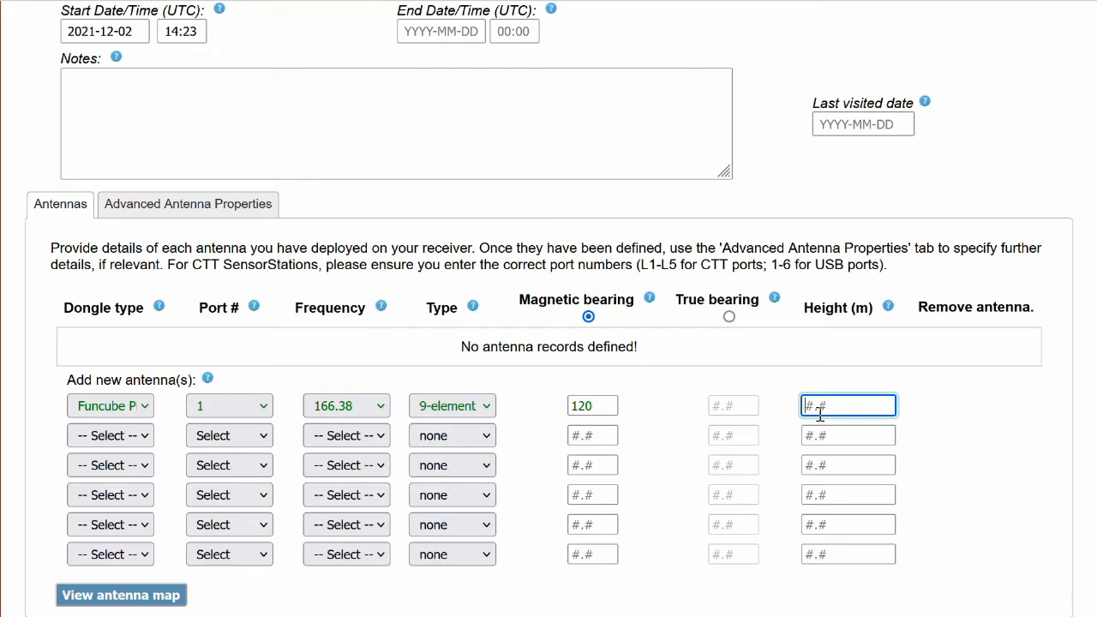
type("4")
Define the second antenna with a Funcube dongle on port 2, frequency 166.38, monopole type, magnetic bearing 0 and height 5 m.
left_click(135, 439)
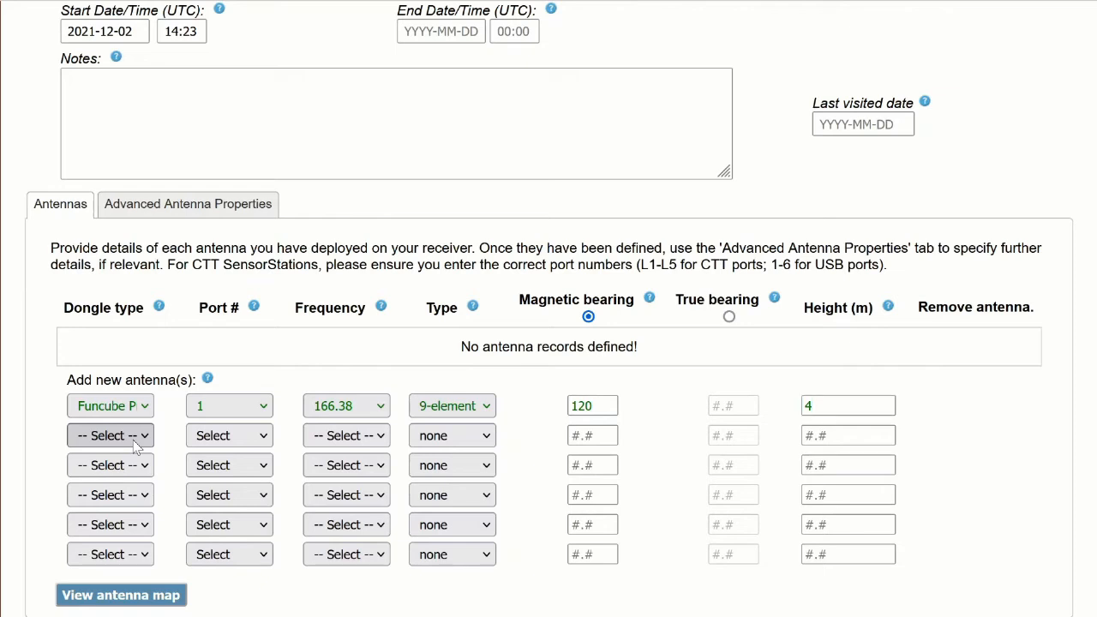
left_click(142, 363)
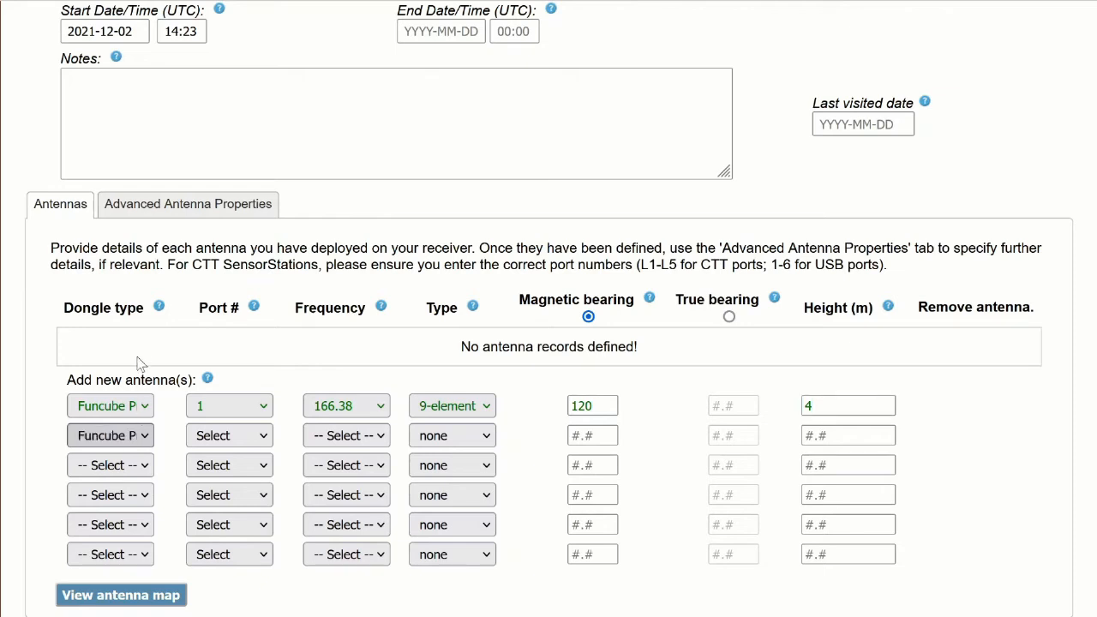
left_click(262, 432)
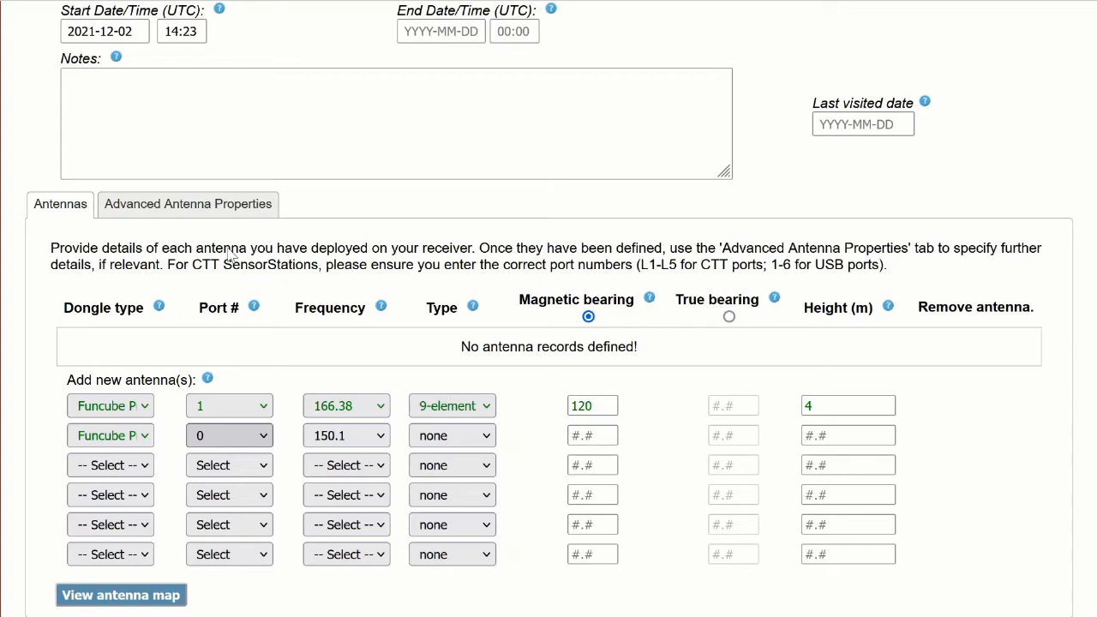
left_click(228, 250)
left_click(429, 439)
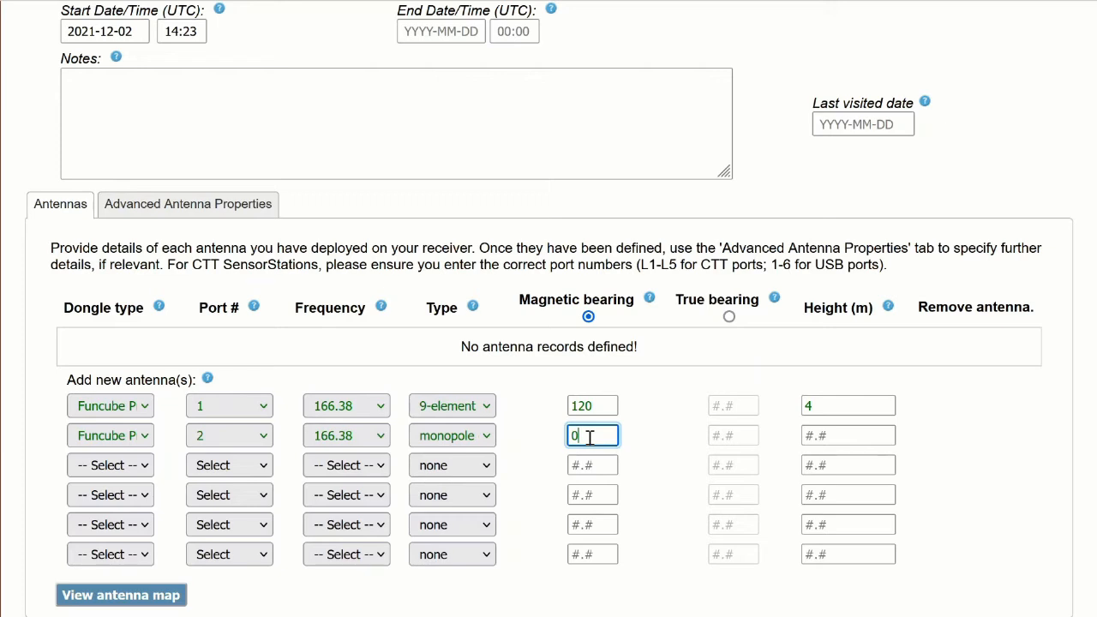
left_click(821, 431)
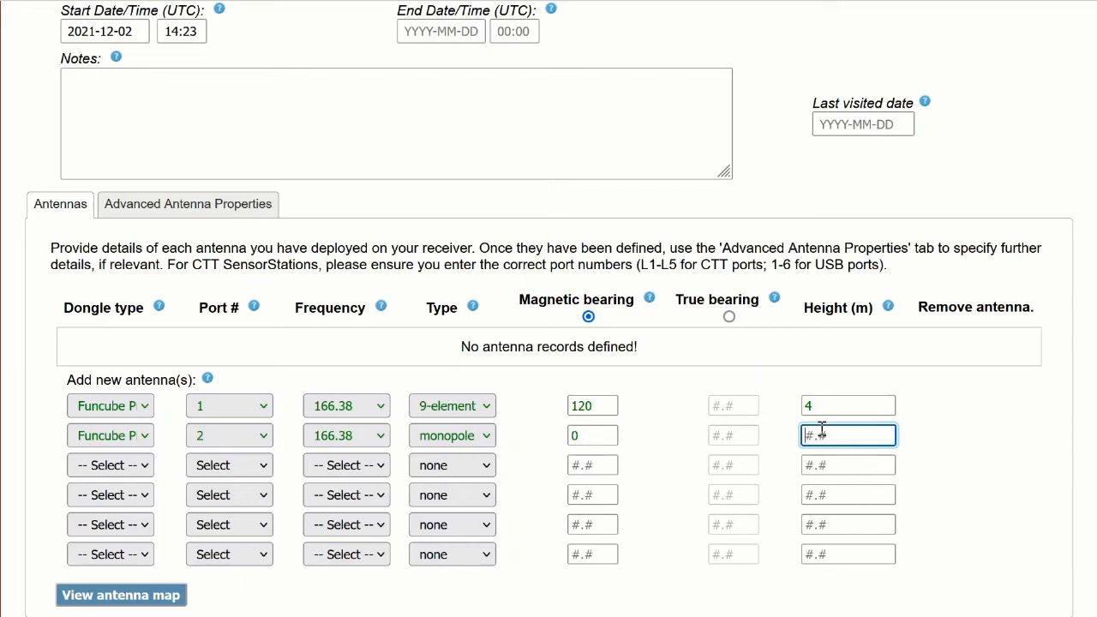
type("5")
left_click(686, 392)
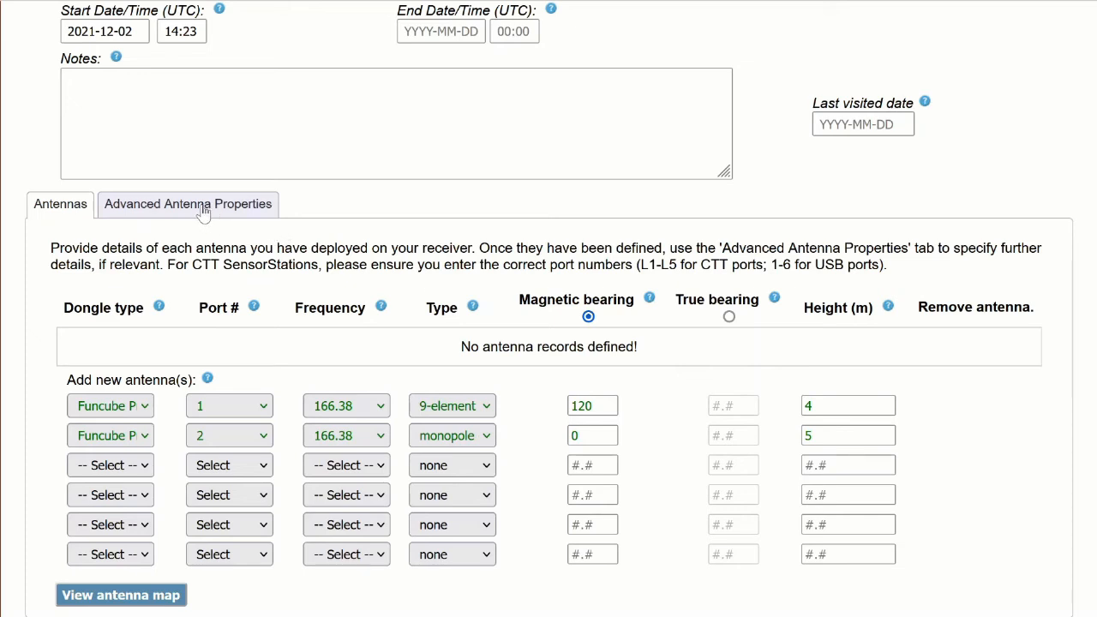
Save the changes to the Prospect2 deployment, keeping its edit page open.
scroll(204, 212, "up", 1)
scroll(532, 377, "down", 2)
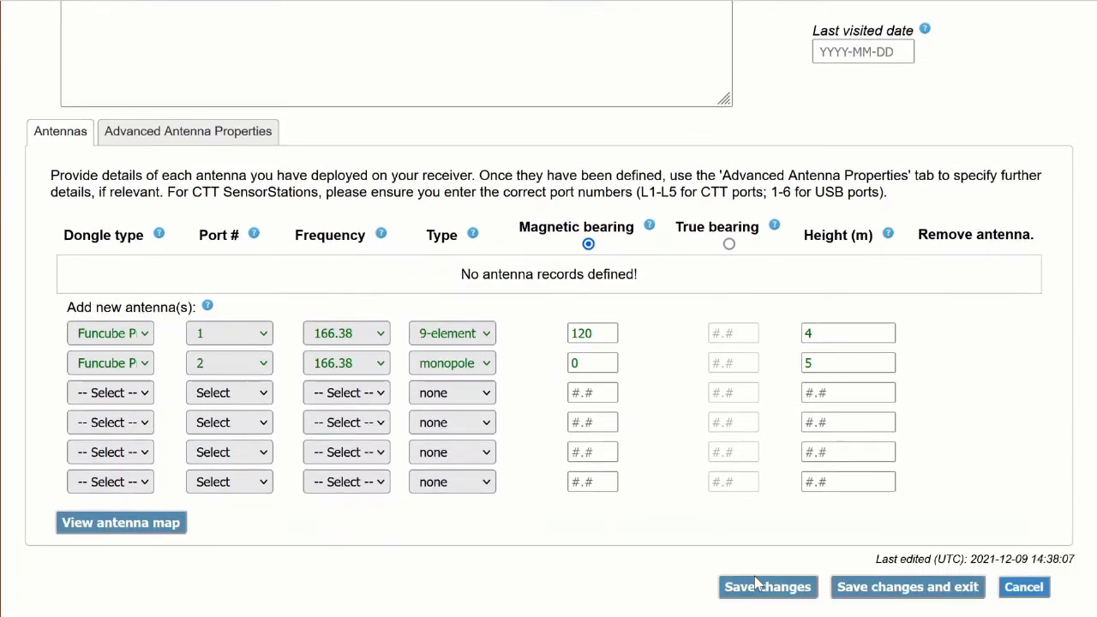
left_click(790, 589)
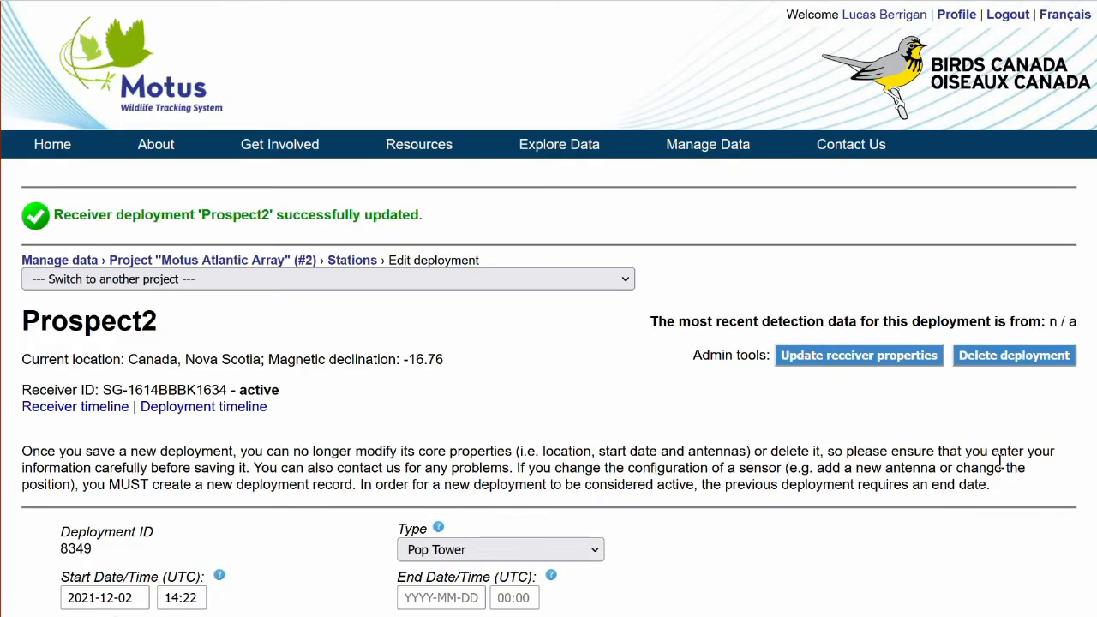
Set the angle of the antenna on port 2 to 90 in its advanced properties.
scroll(940, 409, "down", 8)
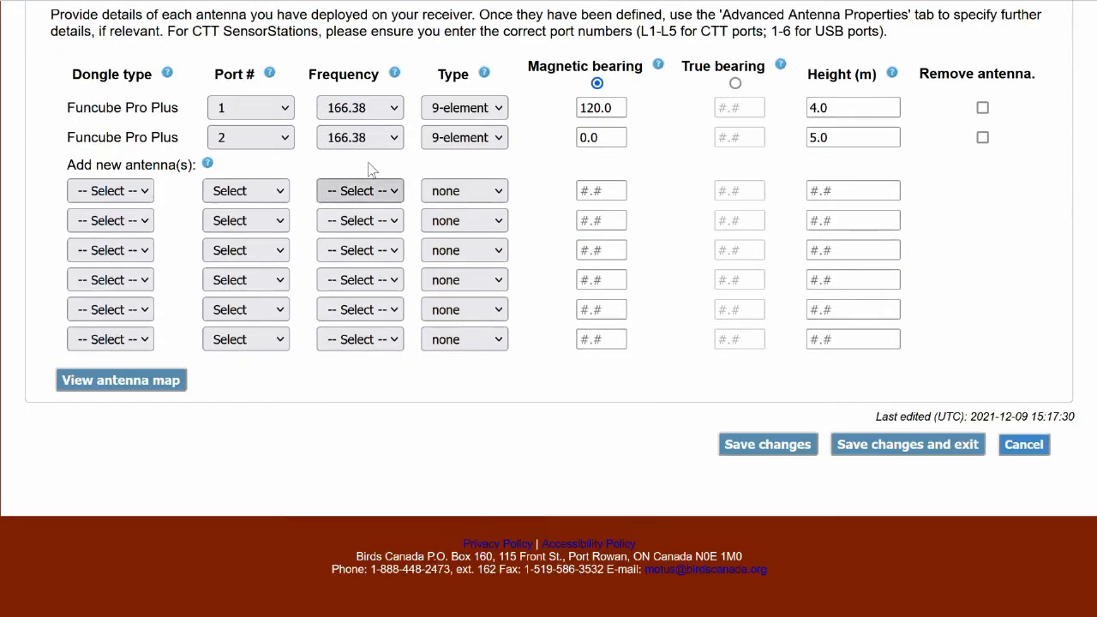
scroll(369, 167, "up", 3)
left_click(215, 255)
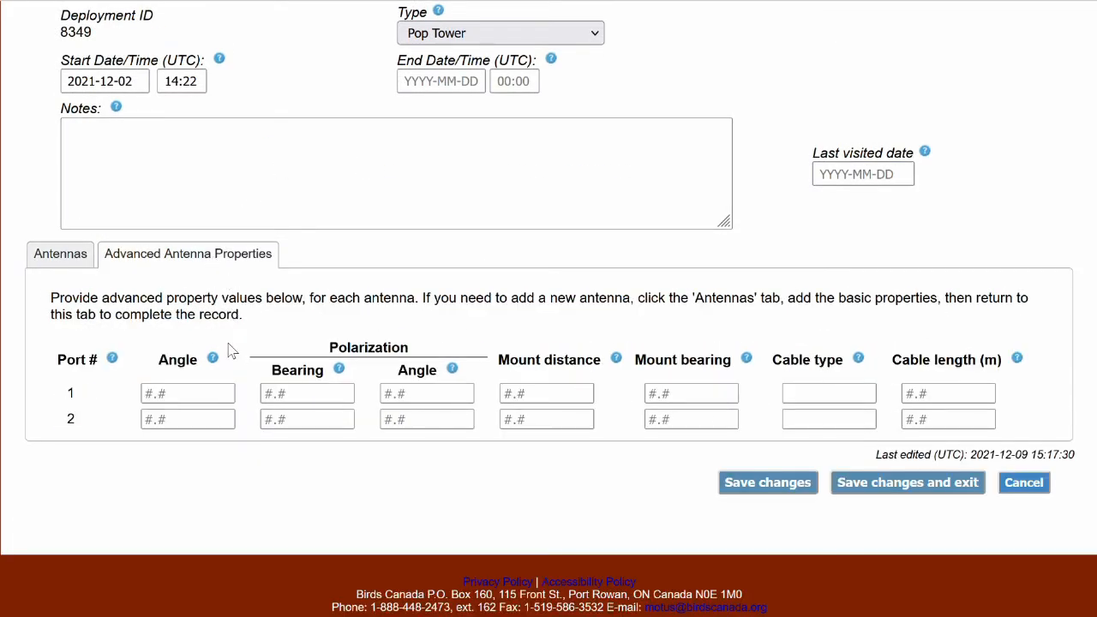
left_click(201, 417)
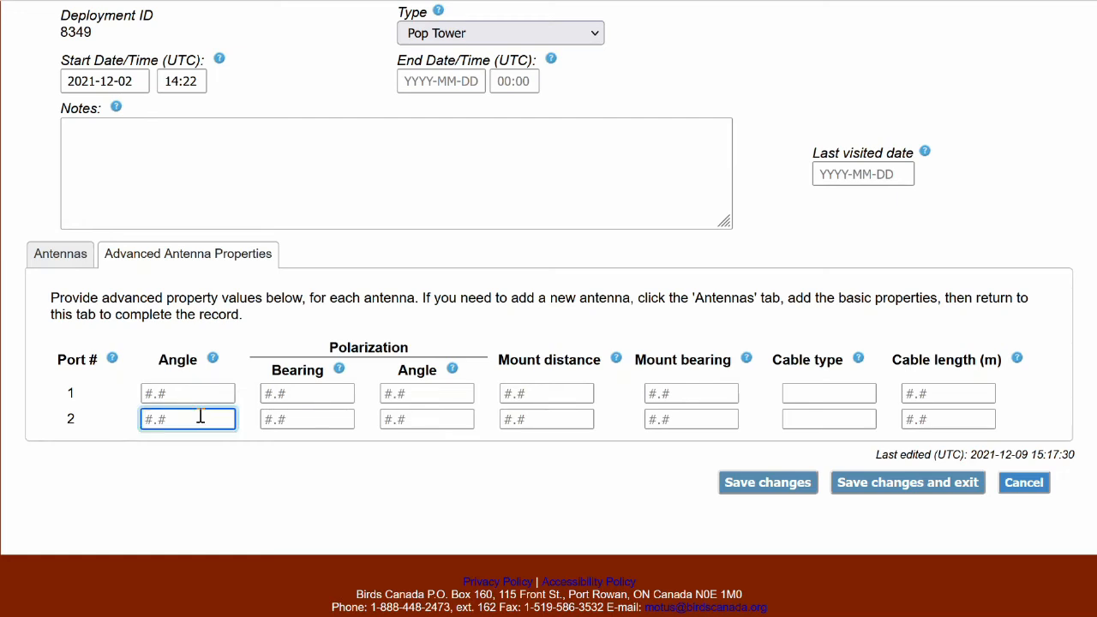
mouse_move(214, 366)
type("90")
key("Tab")
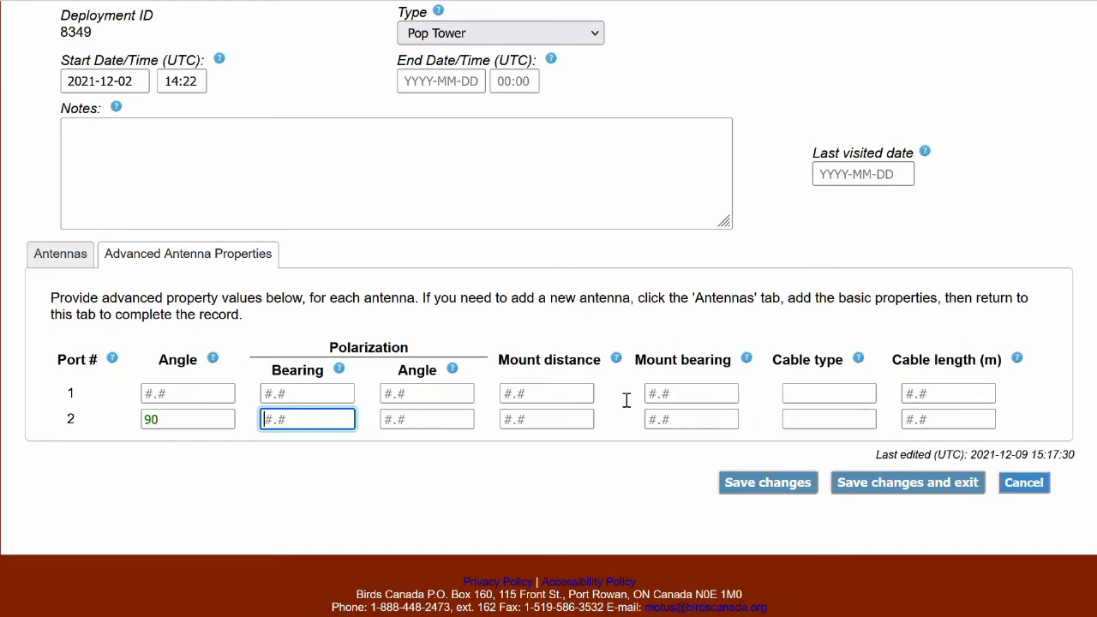
Go back to the basic antenna details, view the deployment's antennas on the map and close the map.
left_click(53, 257)
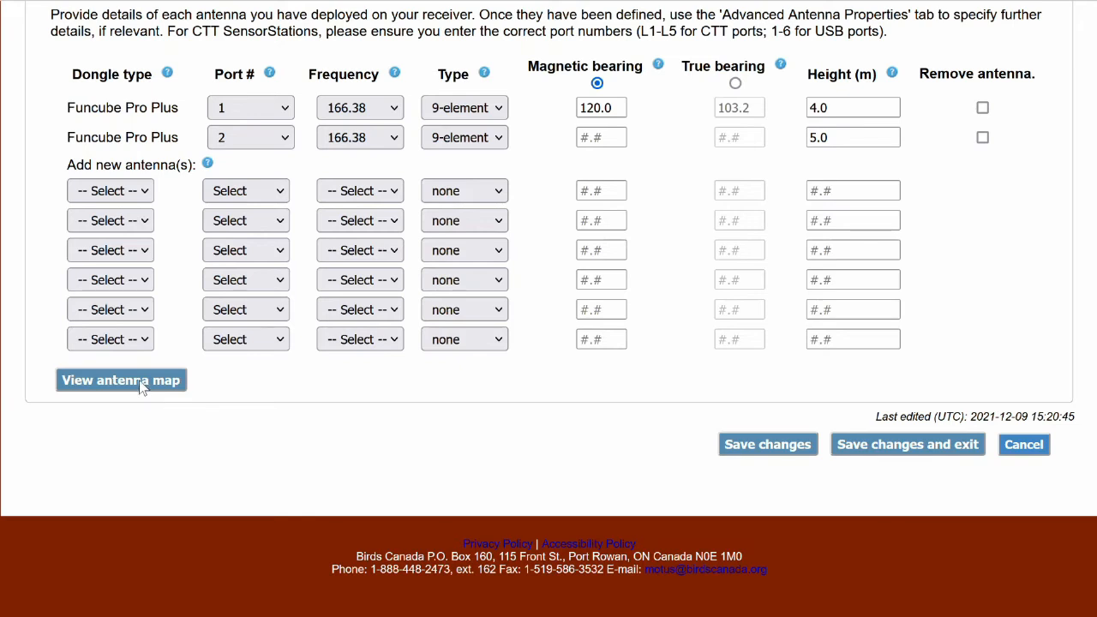
left_click(141, 385)
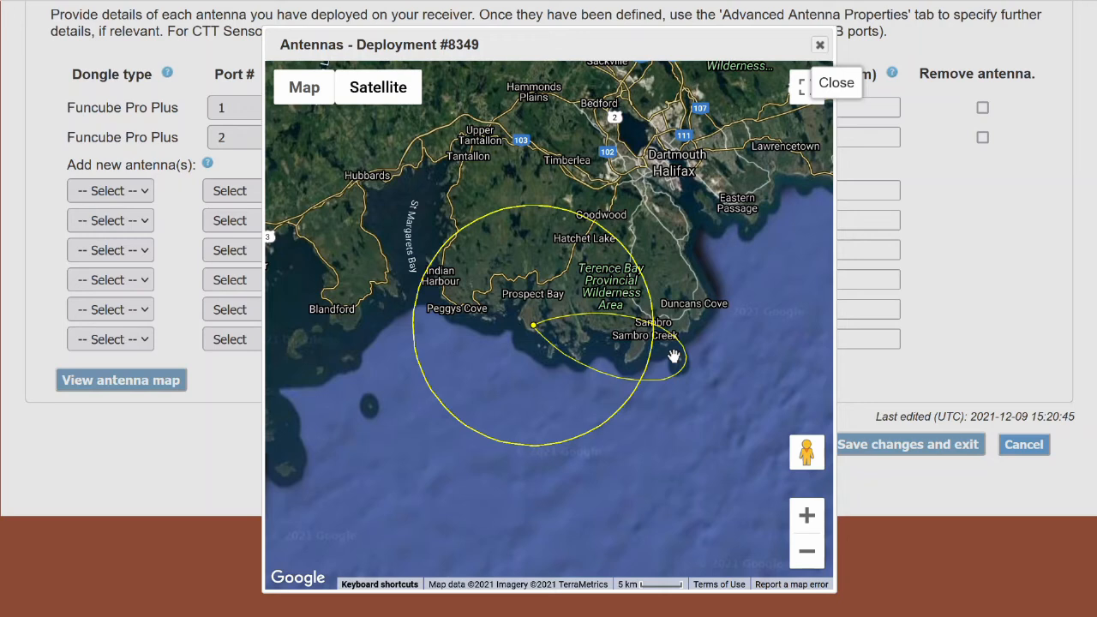
left_click(820, 45)
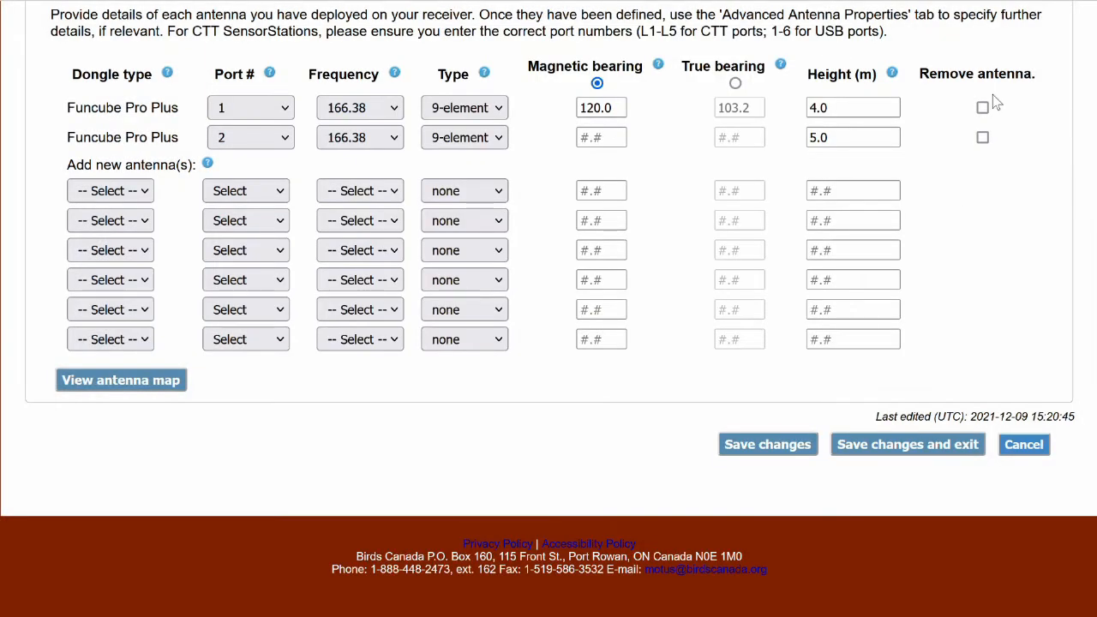
Remove the port 2 antenna from the deployment, save the change and exit to the project stations.
left_click(983, 138)
left_click(750, 457)
scroll(750, 455, "down", 6)
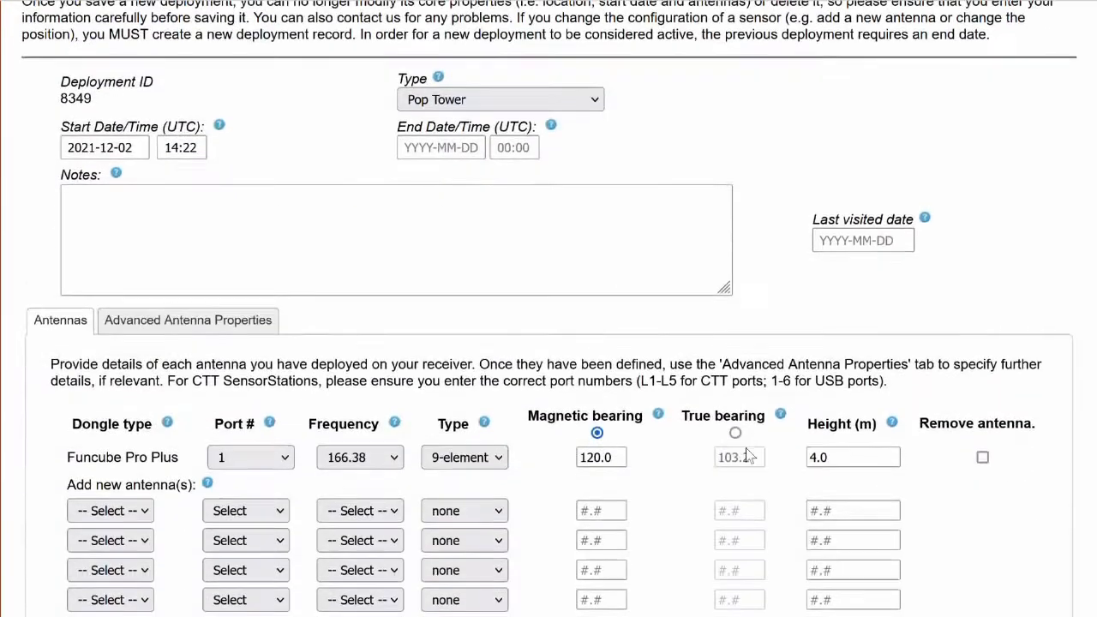
scroll(746, 455, "down", 1)
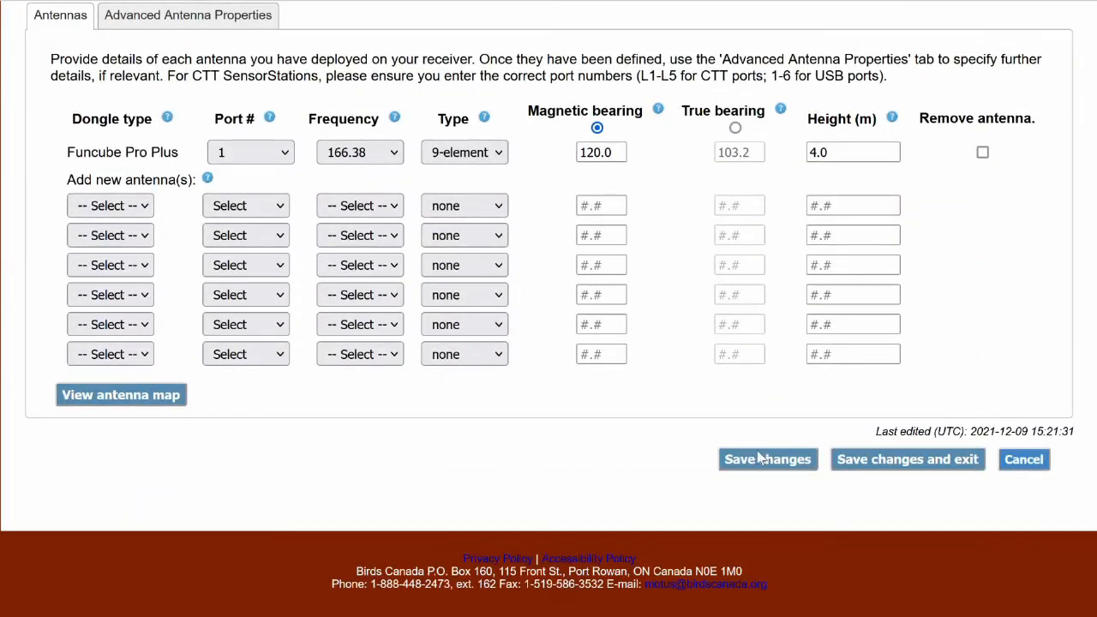
left_click(907, 459)
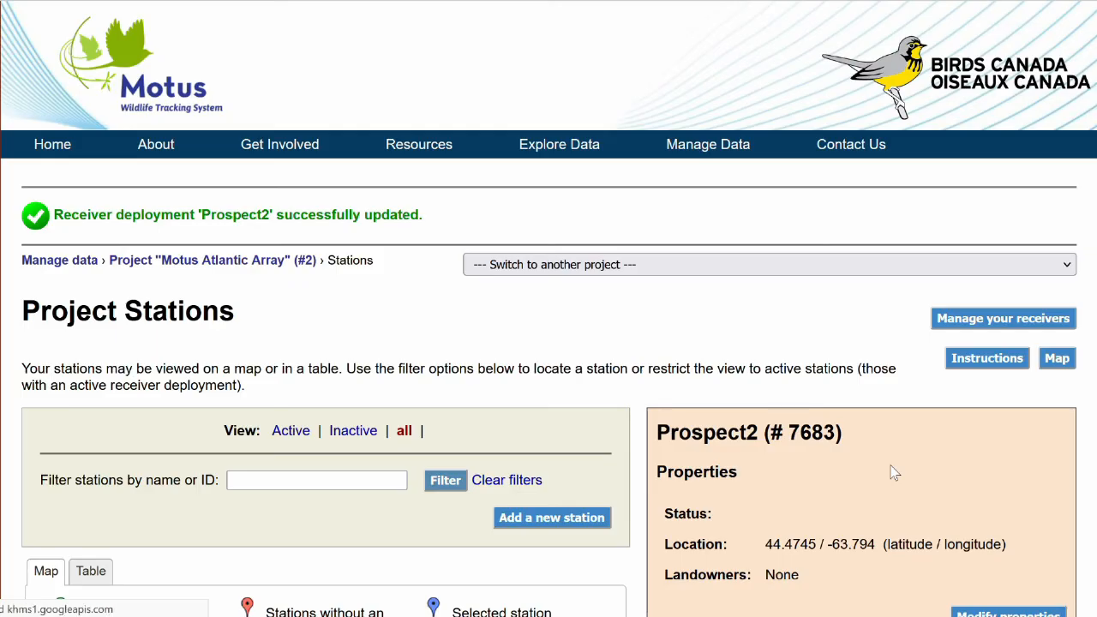
Open the details of Prospect2's most recent deployment and examine its properties, notes field and antenna configuration.
scroll(894, 470, "down", 2)
scroll(891, 470, "down", 4)
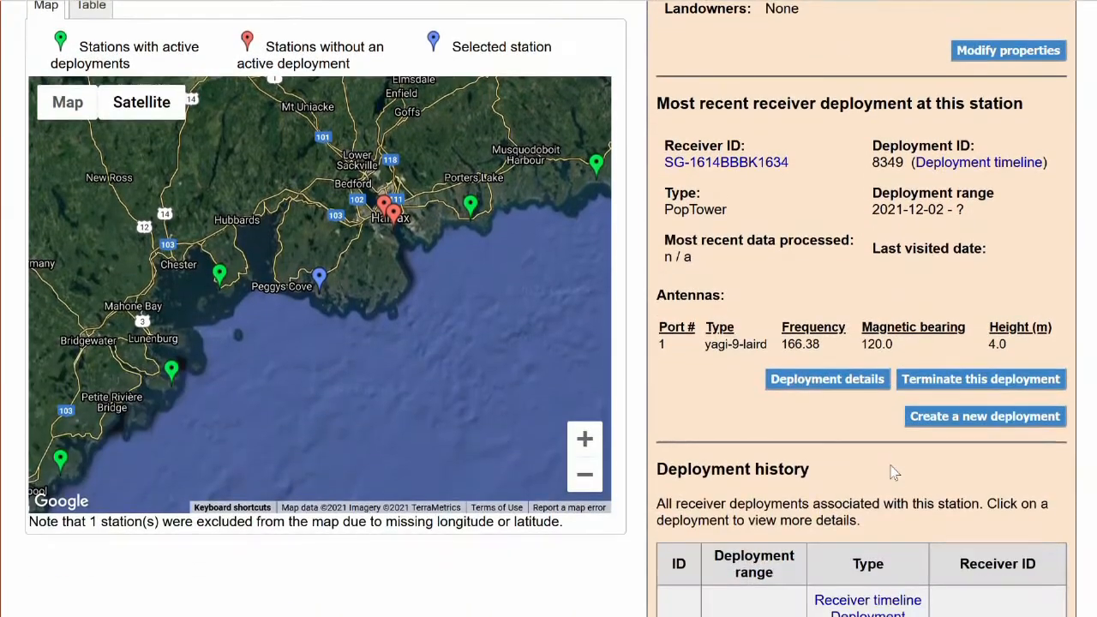
left_click(849, 379)
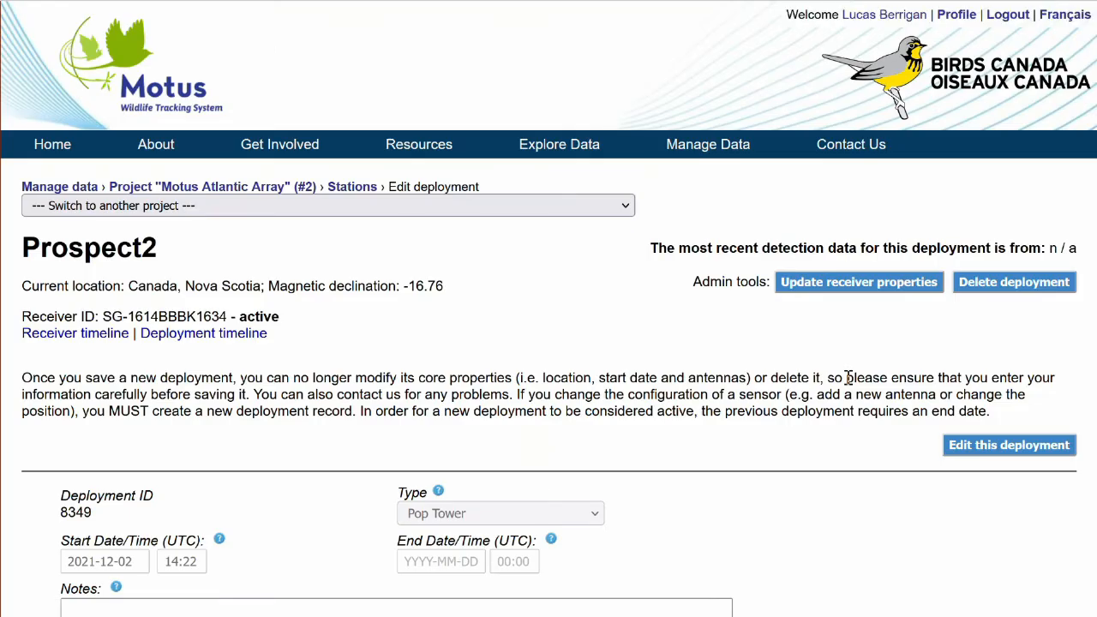
scroll(849, 378, "down", 2)
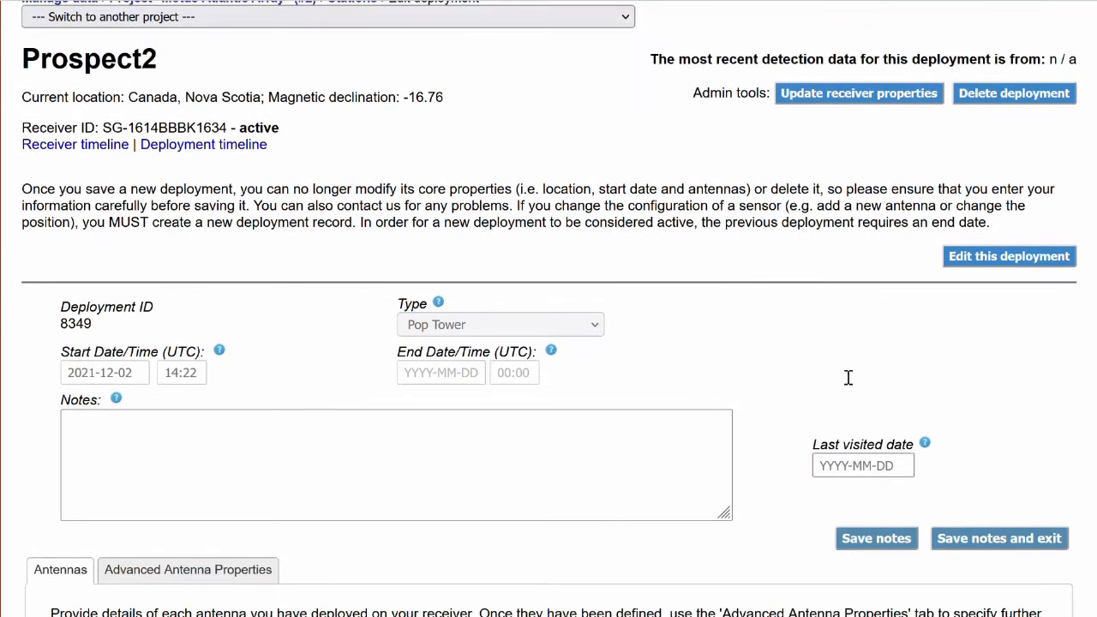
left_click(669, 474)
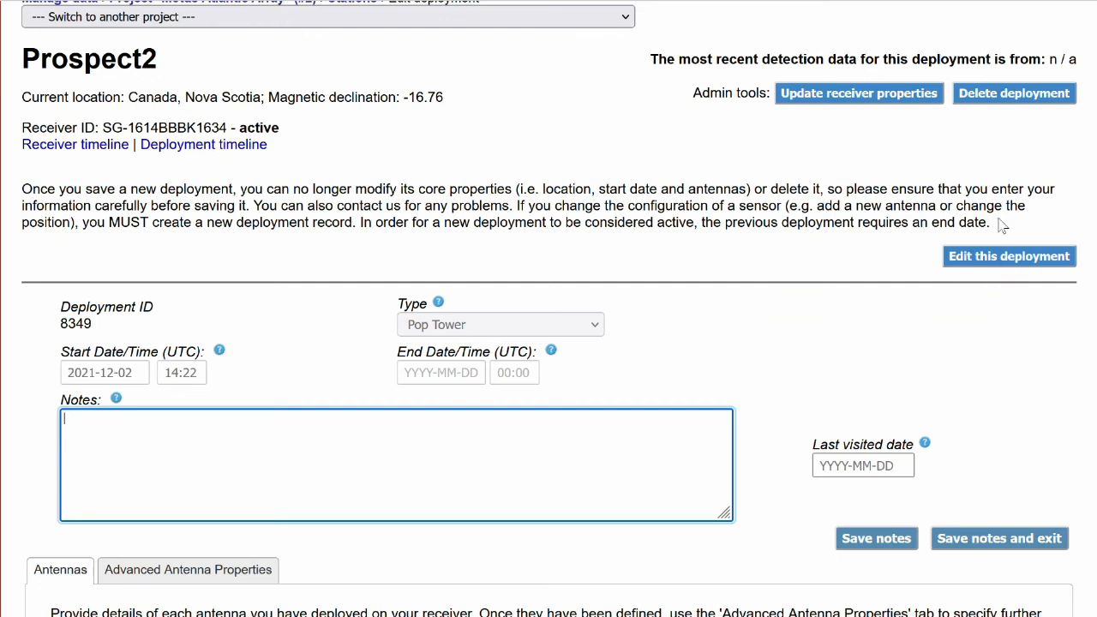
scroll(827, 261, "down", 2)
scroll(824, 263, "down", 2)
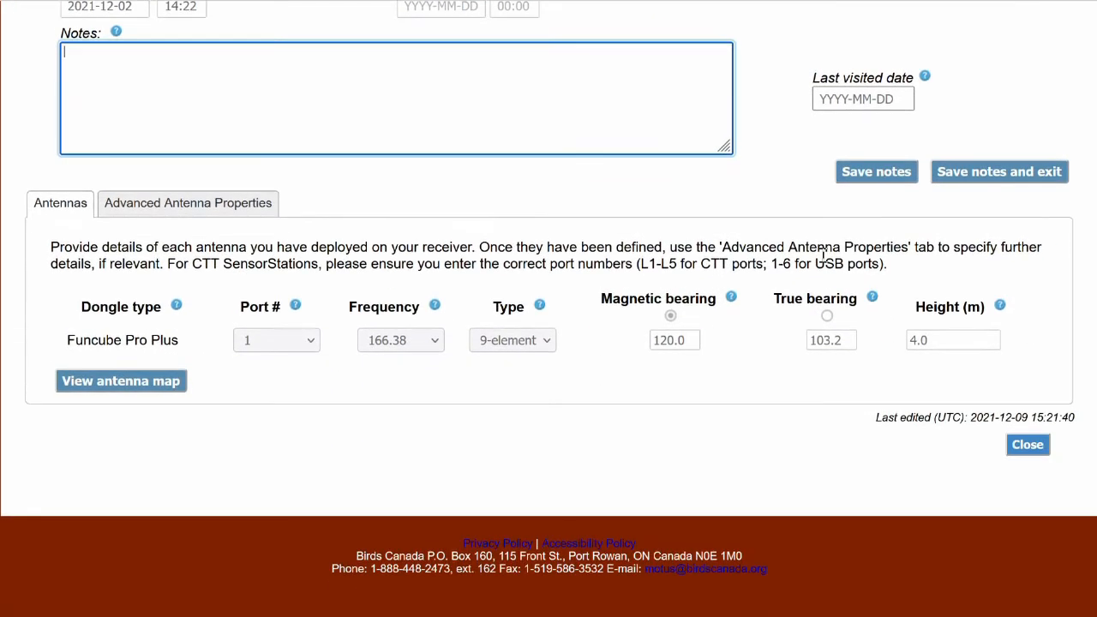
scroll(822, 252, "up", 4)
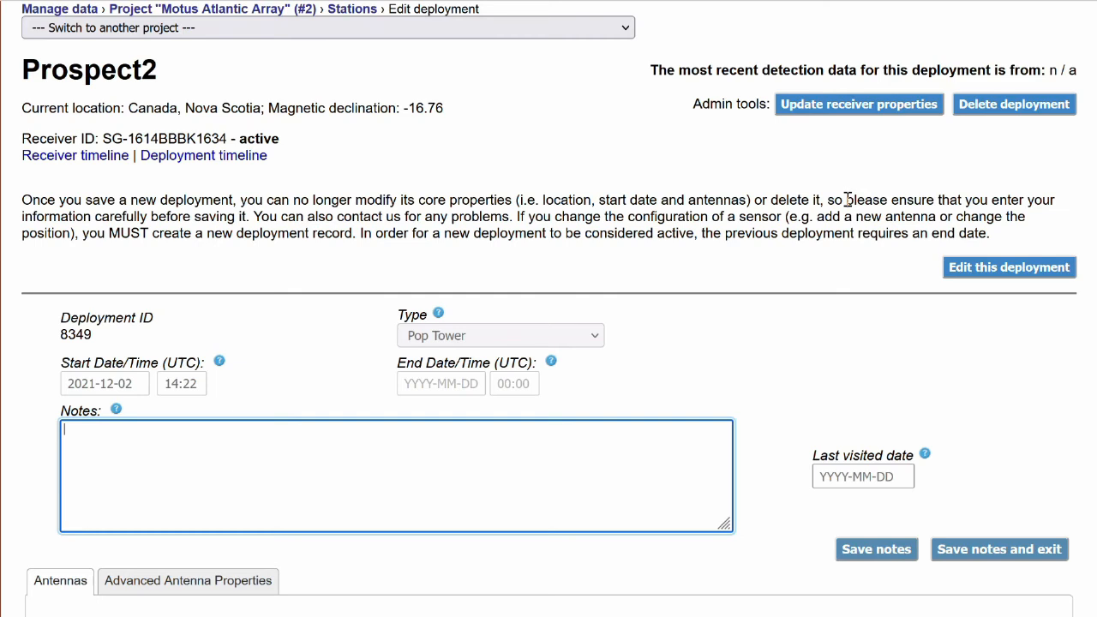
scroll(905, 213, "up", 1)
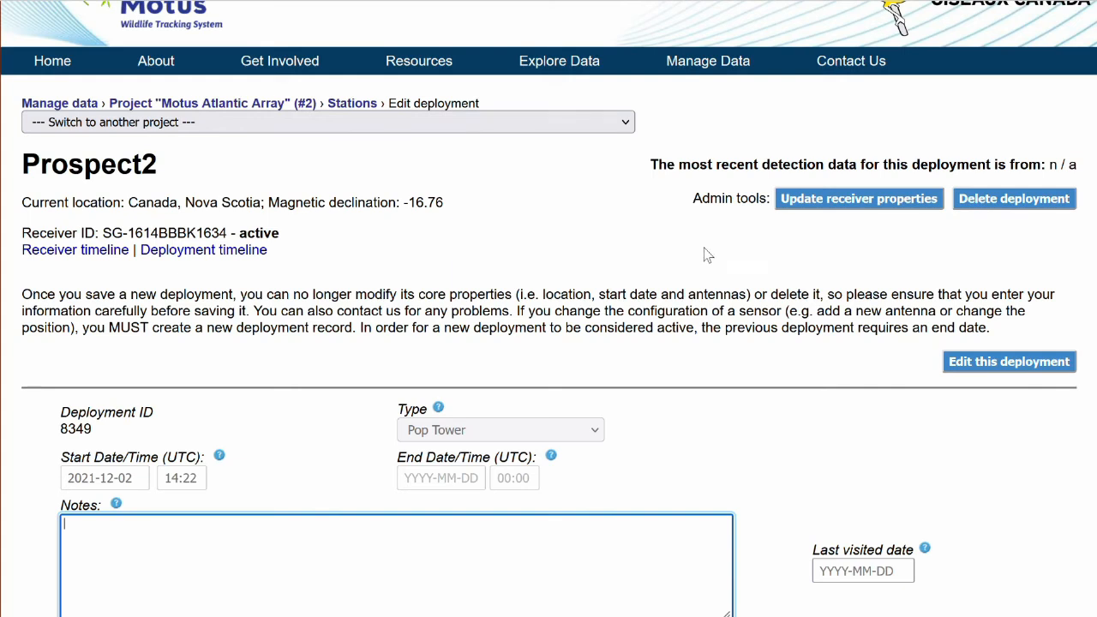
Return to the project stations and terminate Prospect2's current deployment with the date 2021-12-03 at 15:22 UTC.
left_click(349, 110)
scroll(914, 392, "down", 3)
scroll(914, 392, "down", 2)
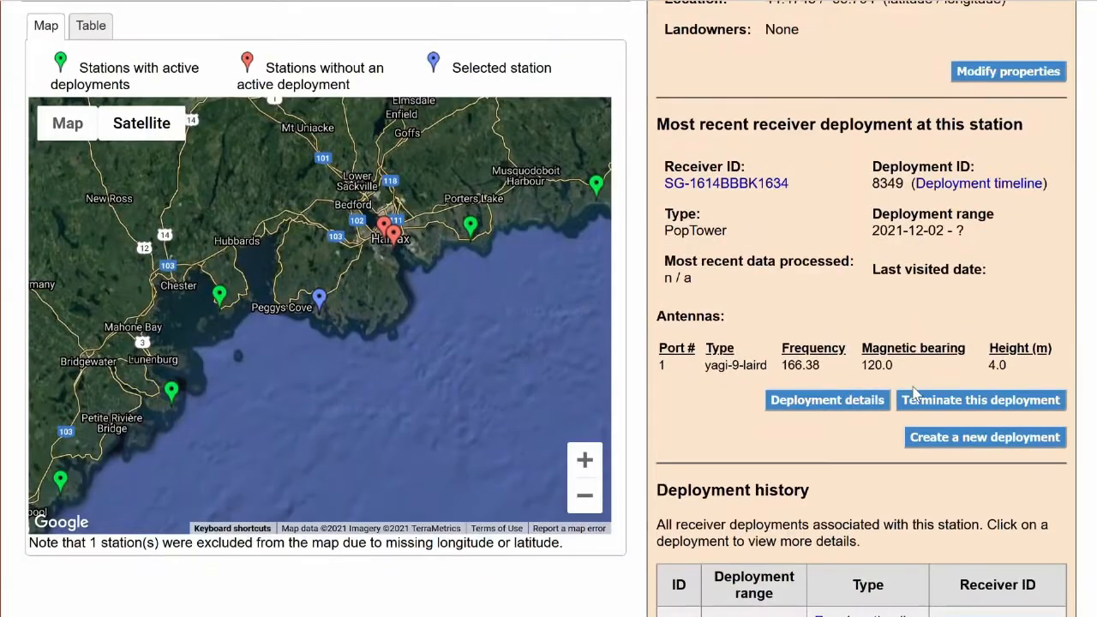
left_click(960, 401)
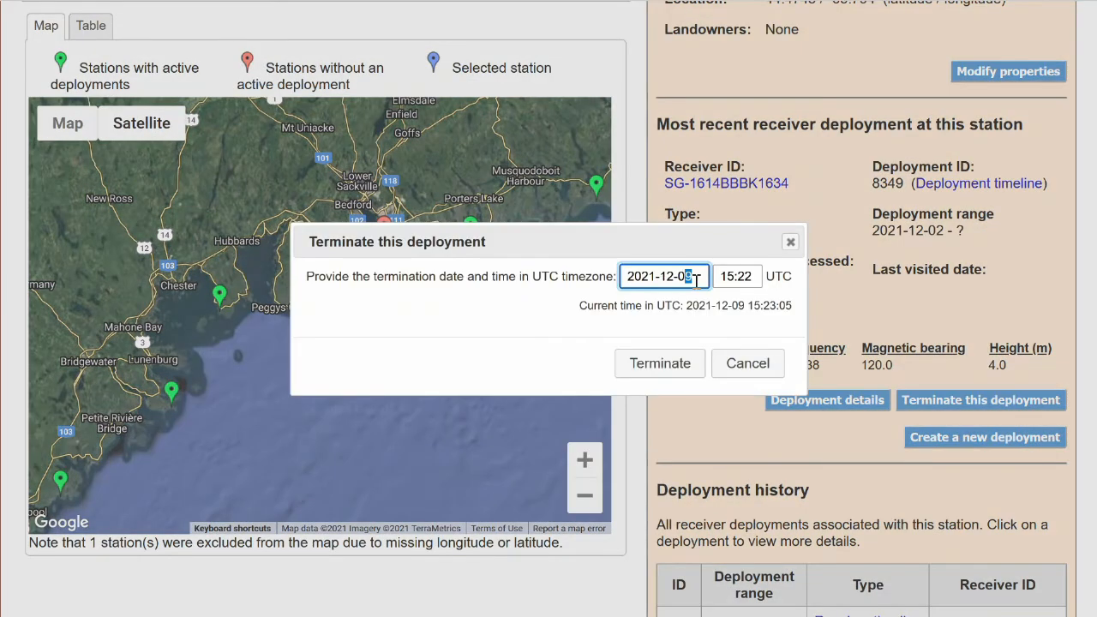
key("BackSpace")
type("3")
left_click(690, 365)
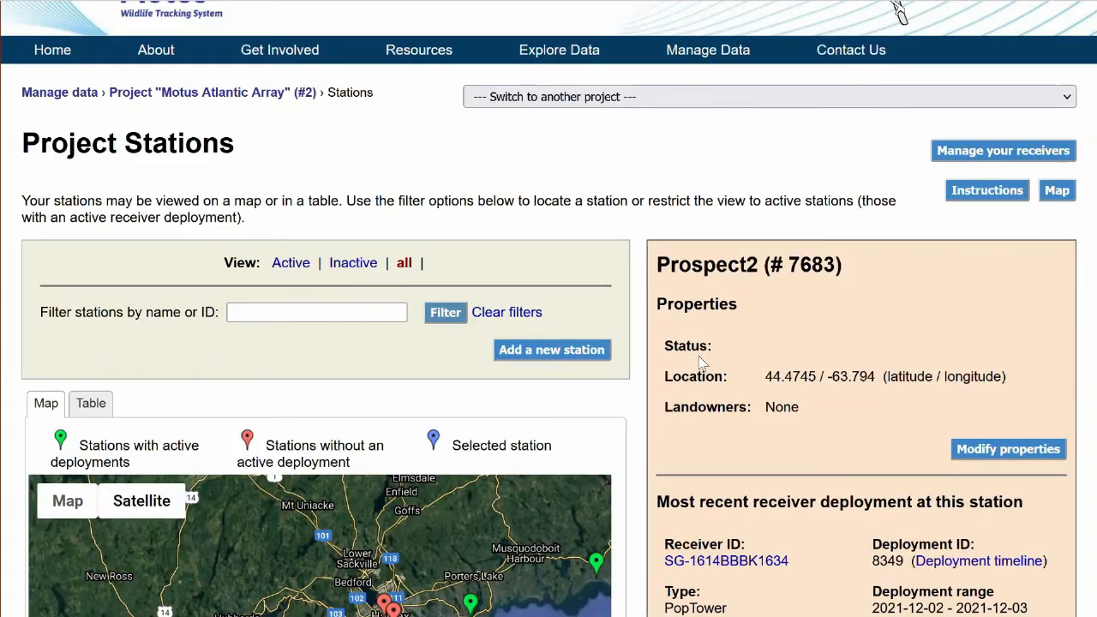
scroll(866, 383, "down", 5)
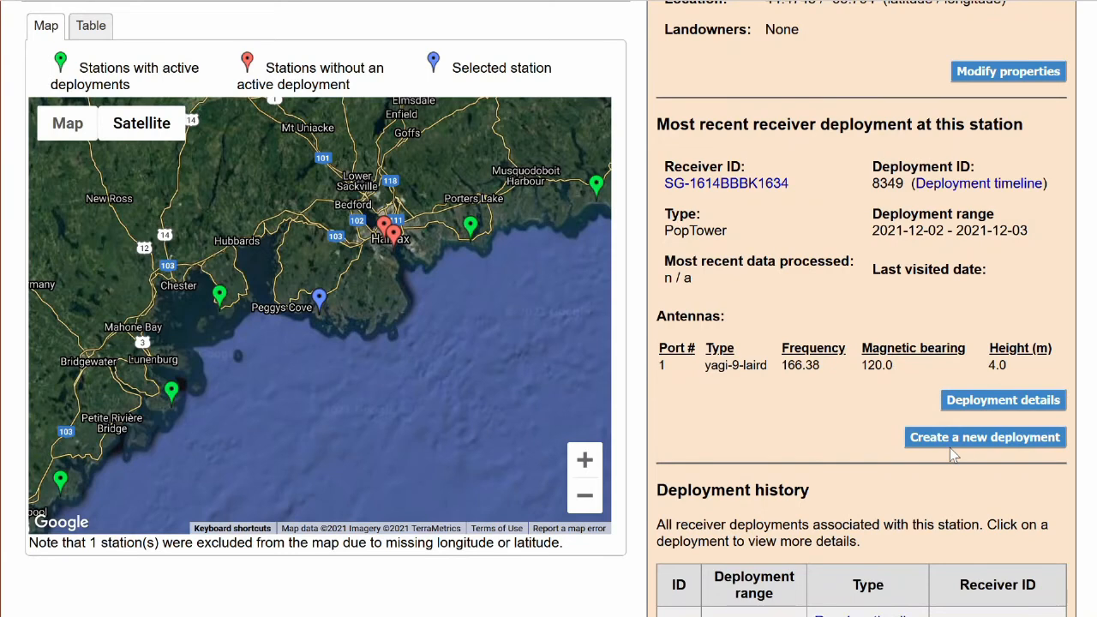
left_click(954, 438)
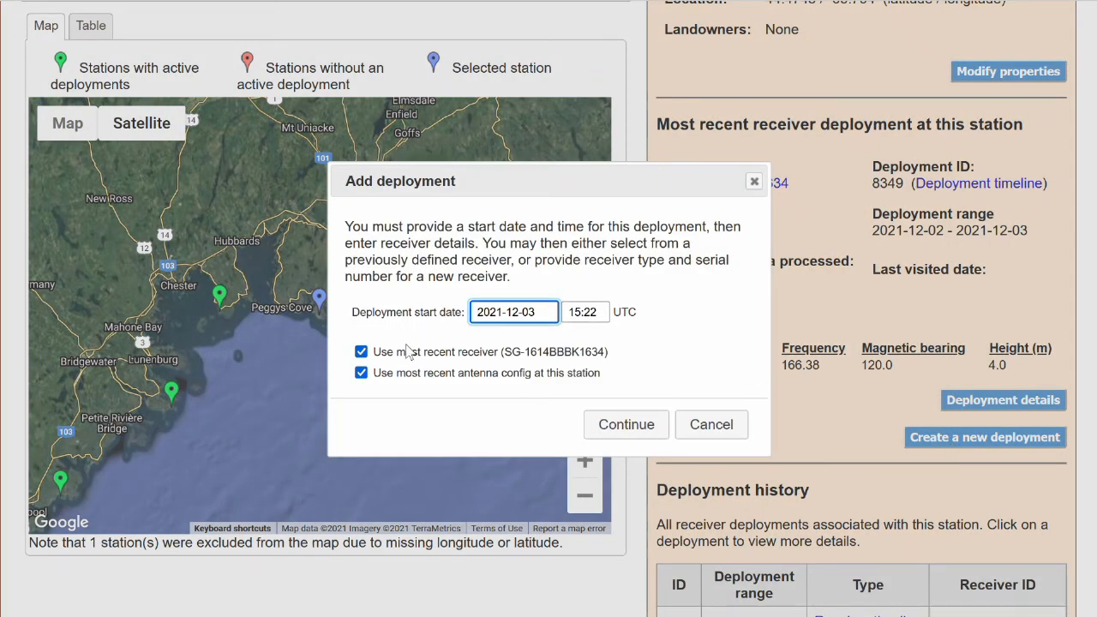
left_click(363, 383)
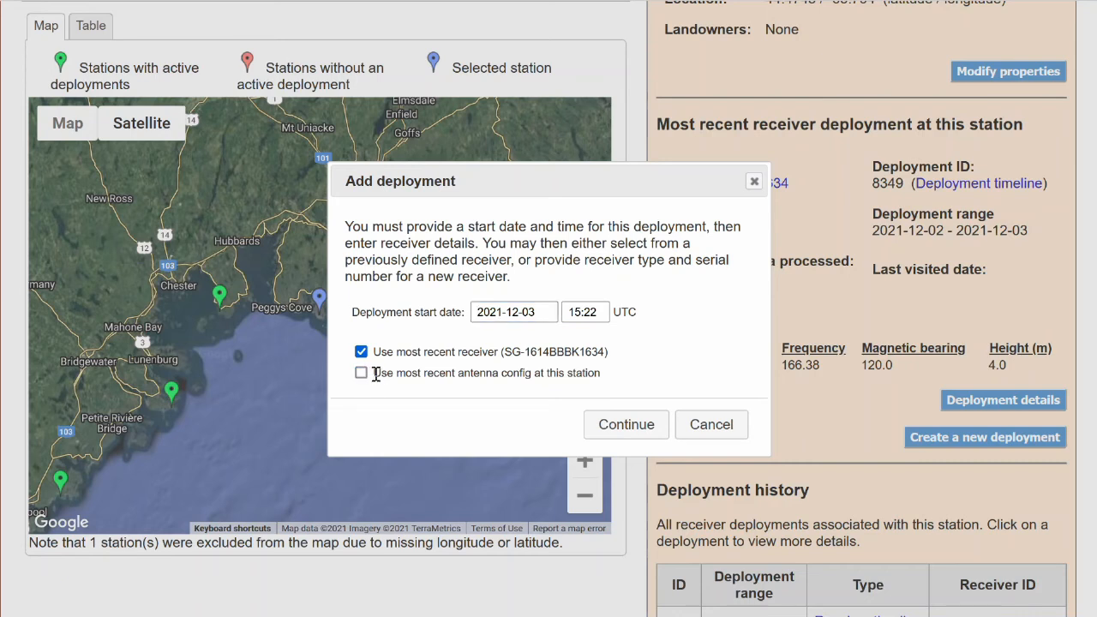
left_click_drag(373, 374, 530, 377)
left_click(529, 377)
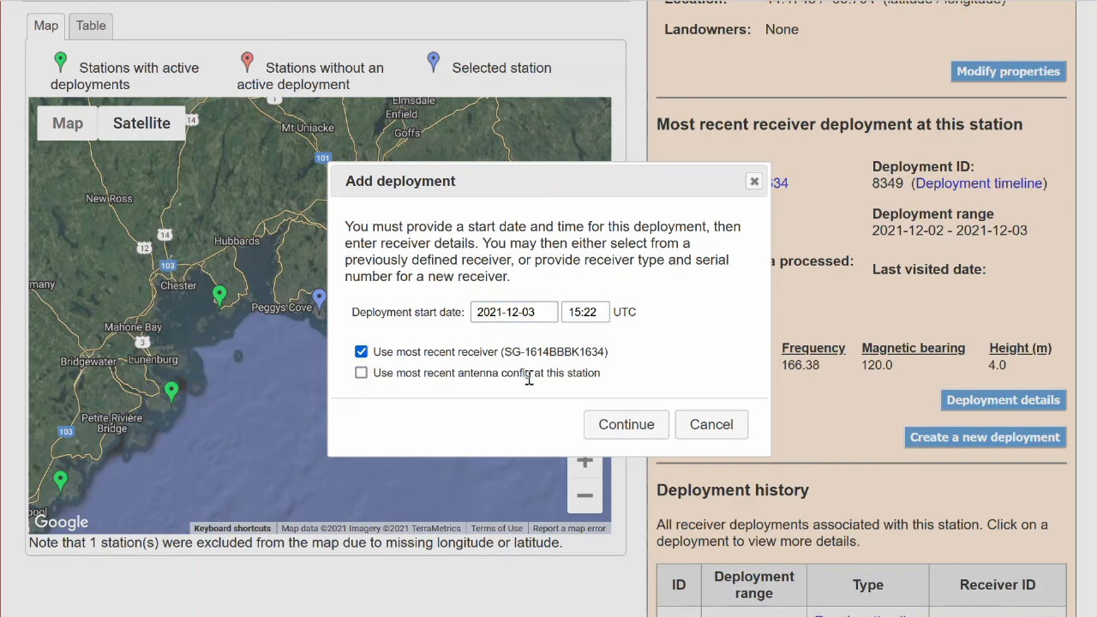
left_click(627, 425)
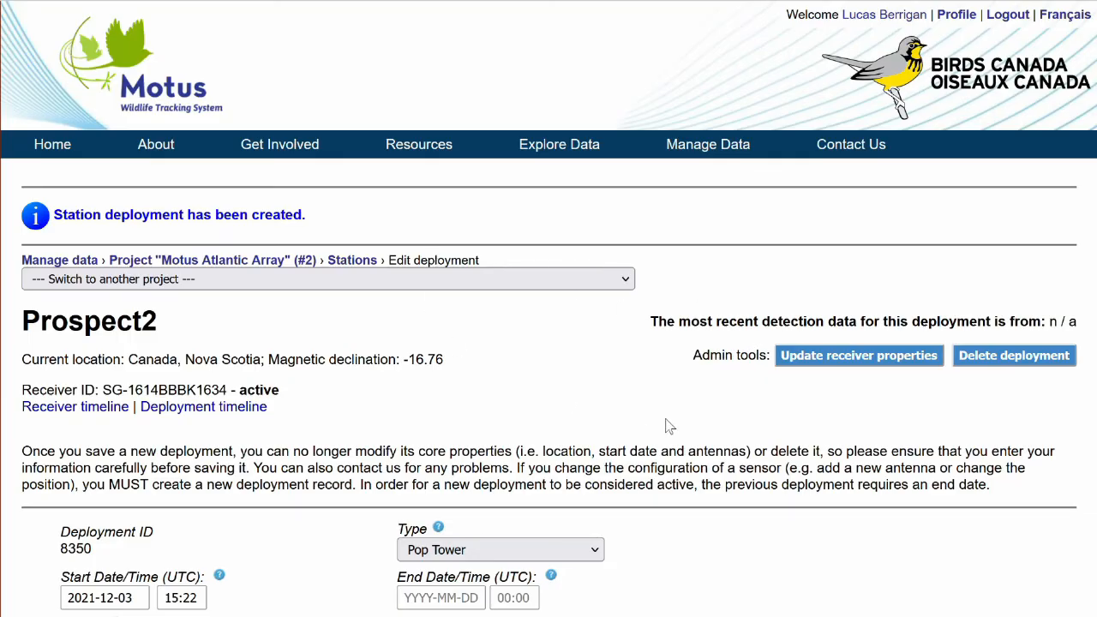
Add three Funcube Pro Plus antennas to the new deployment on ports 1, 2 and 3, each 166.38 frequency and 9-element type.
scroll(788, 431, "down", 2)
scroll(788, 431, "down", 5)
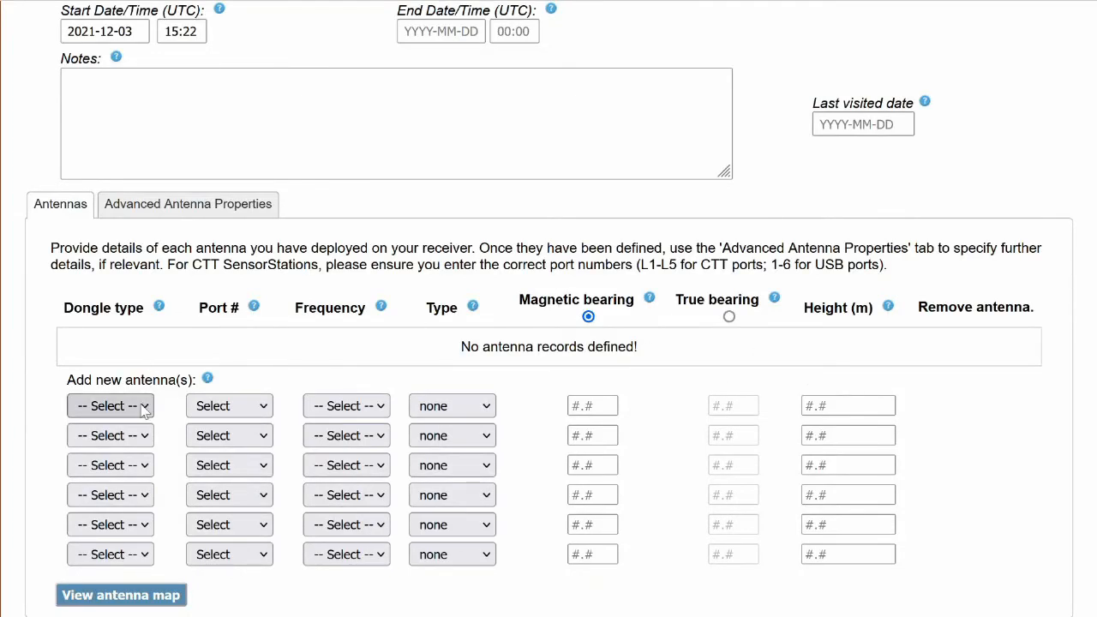
left_click(144, 409)
left_click(164, 526)
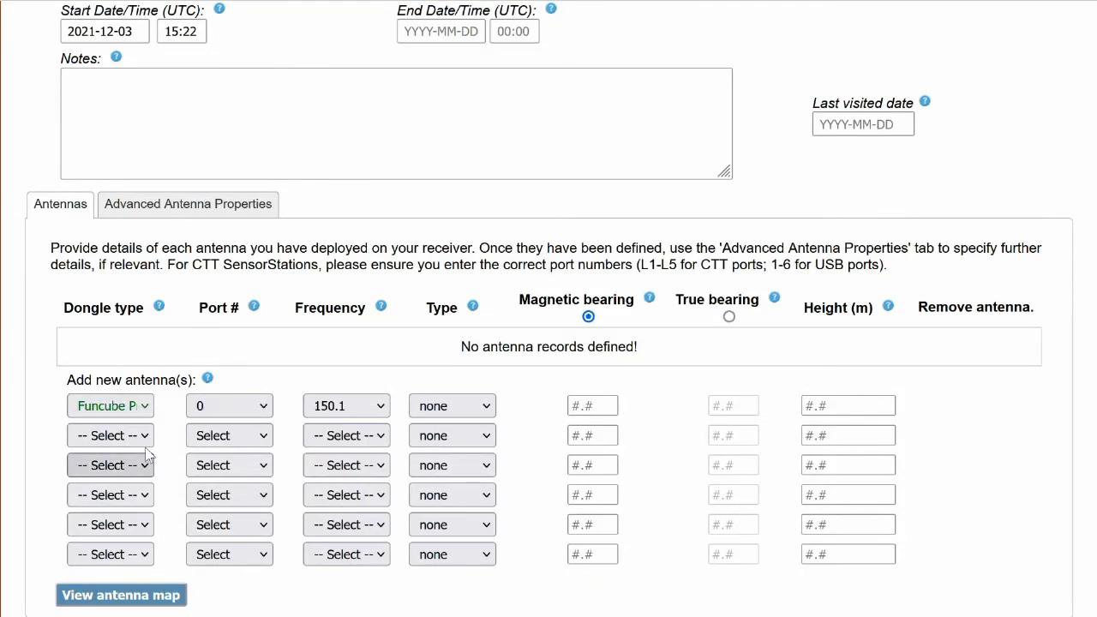
left_click(141, 438)
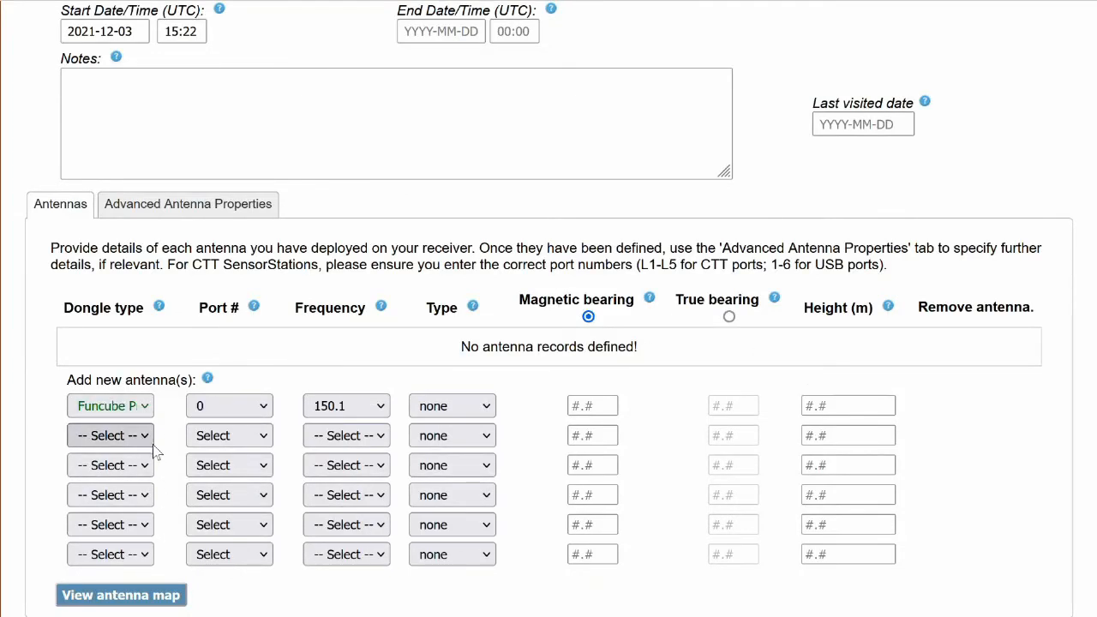
left_click(200, 350)
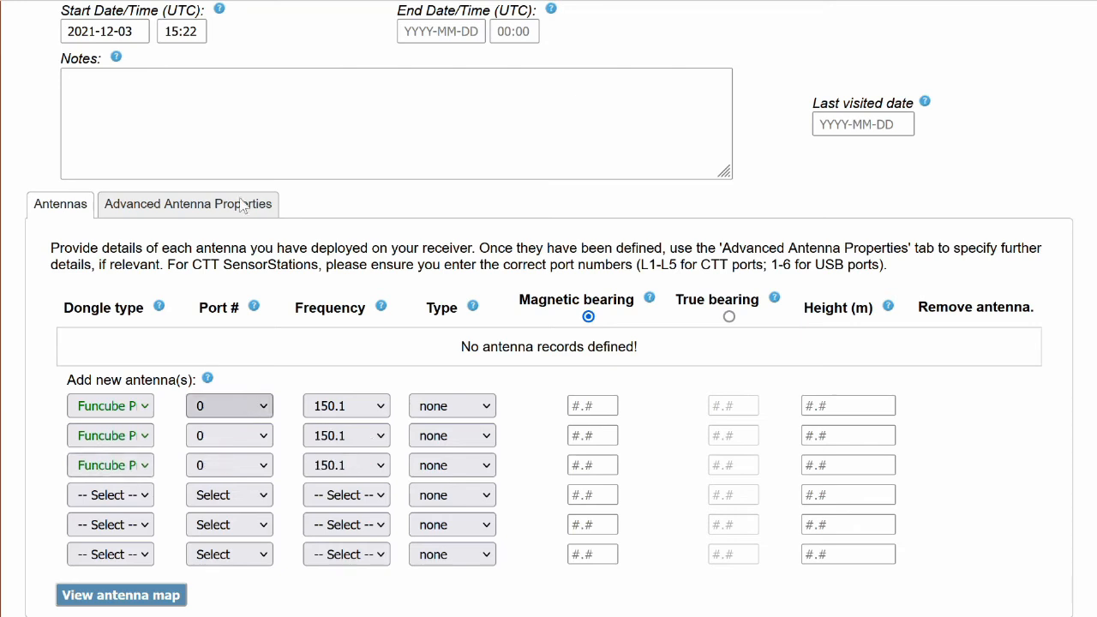
left_click(242, 205)
left_click(232, 465)
left_click(232, 303)
left_click(471, 383)
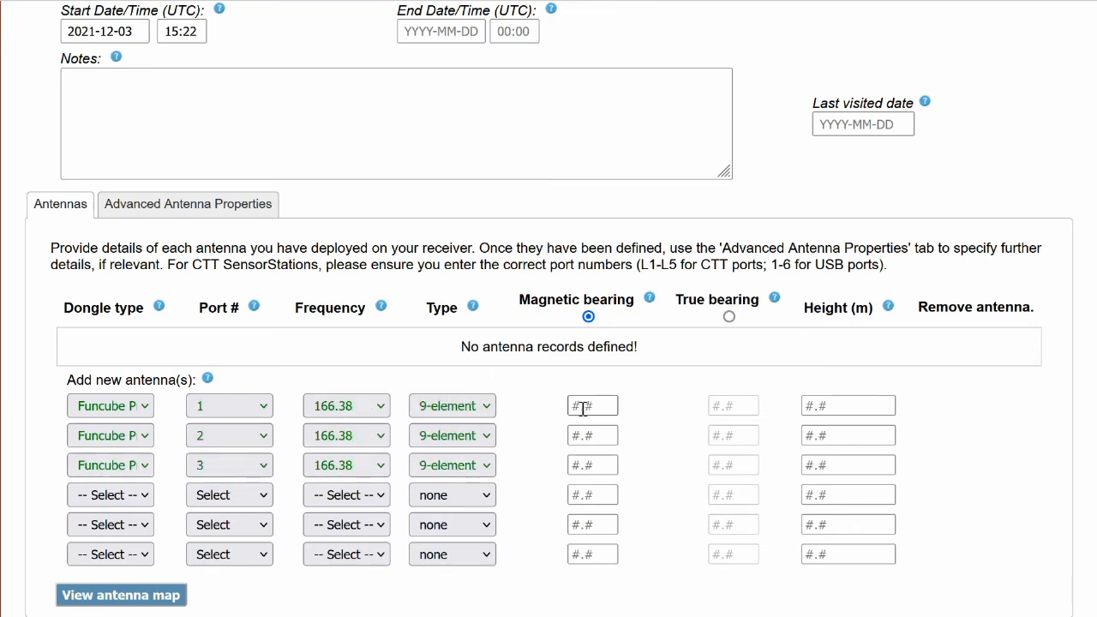
Set the magnetic bearings of the port 1, 2 and 3 antennas to 120, 240 and 0.
left_click(585, 408)
type("120")
left_click(593, 436)
type("240")
left_click(603, 467)
type("0")
Set the heights of the port 1, 2 and 3 antennas to 6, 5 and 4 m.
left_click(857, 406)
type("6")
left_click(865, 436)
type("5")
left_click(882, 463)
type("4")
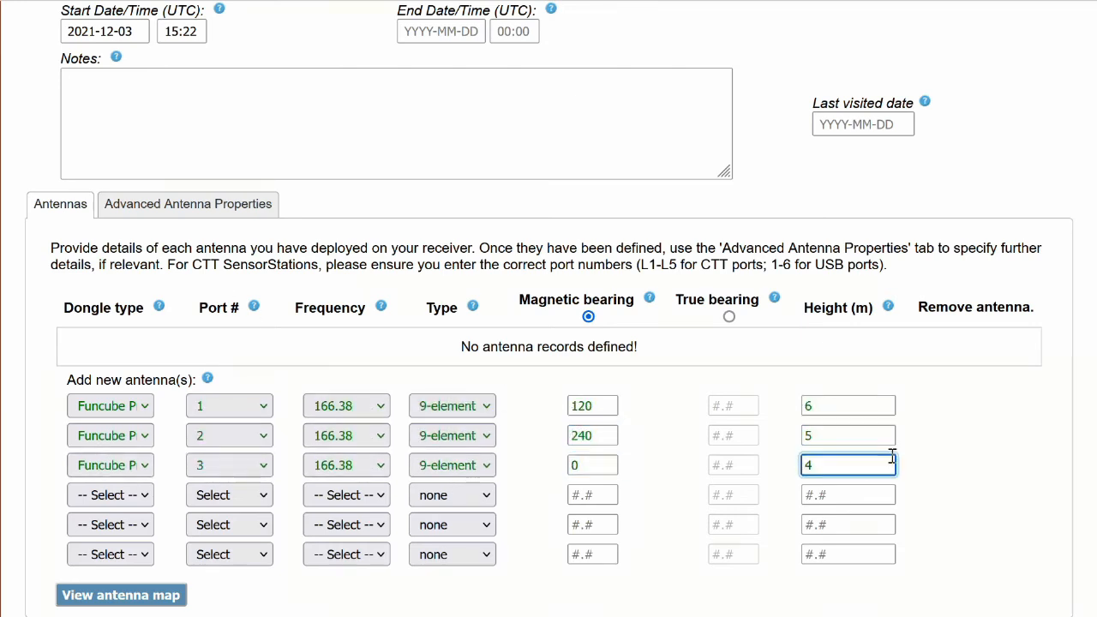
Preview the three antennas on the antenna map, close it, and save the deployment changes and exit.
left_click(158, 595)
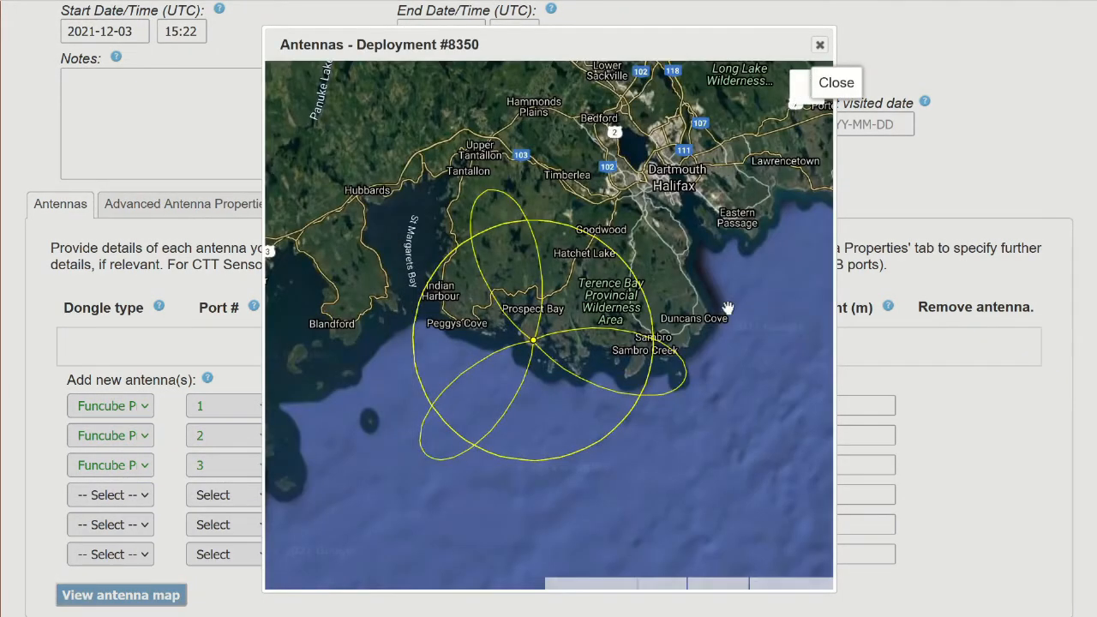
left_click(820, 43)
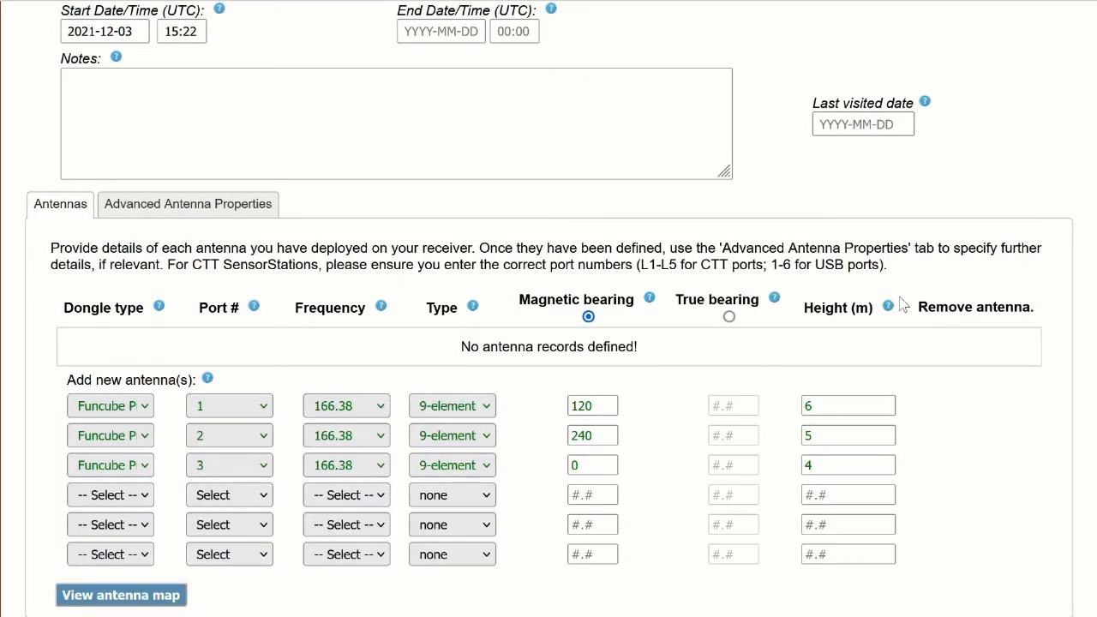
scroll(900, 304, "down", 3)
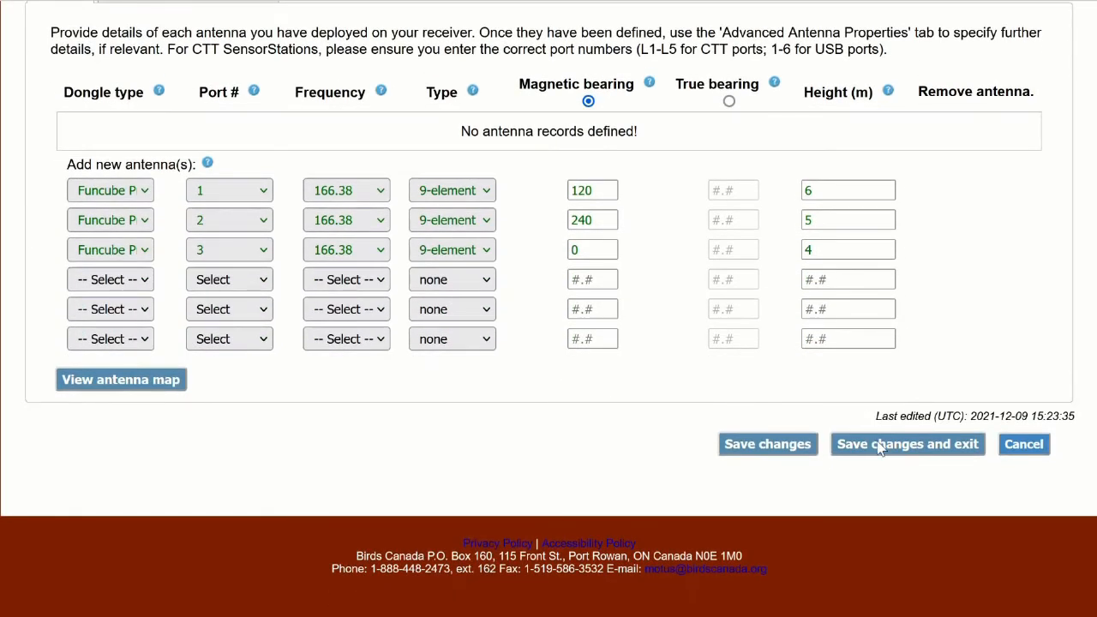
left_click(880, 446)
Examine Prospect2's most recent deployment, its antenna list and the station's deployment history.
scroll(849, 348, "down", 5)
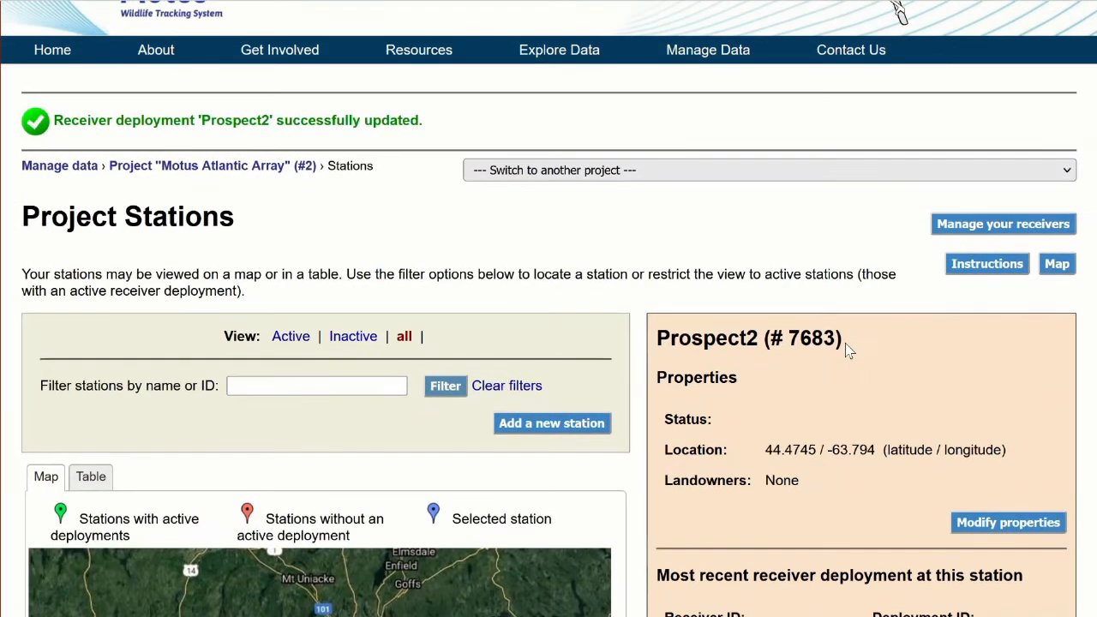
scroll(848, 351, "down", 5)
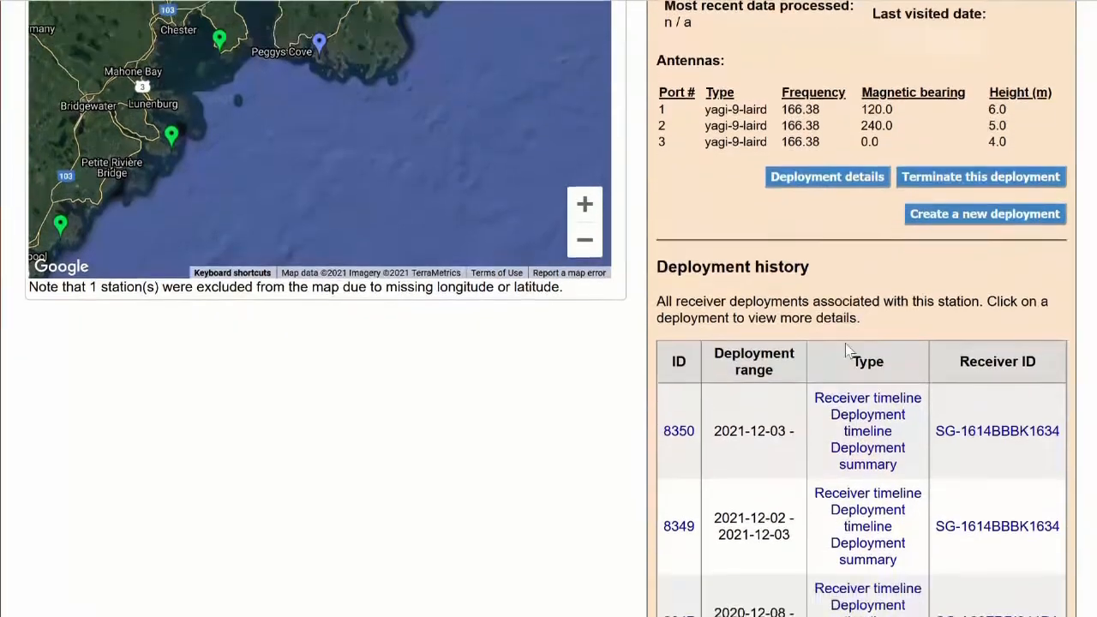
scroll(847, 352, "down", 1)
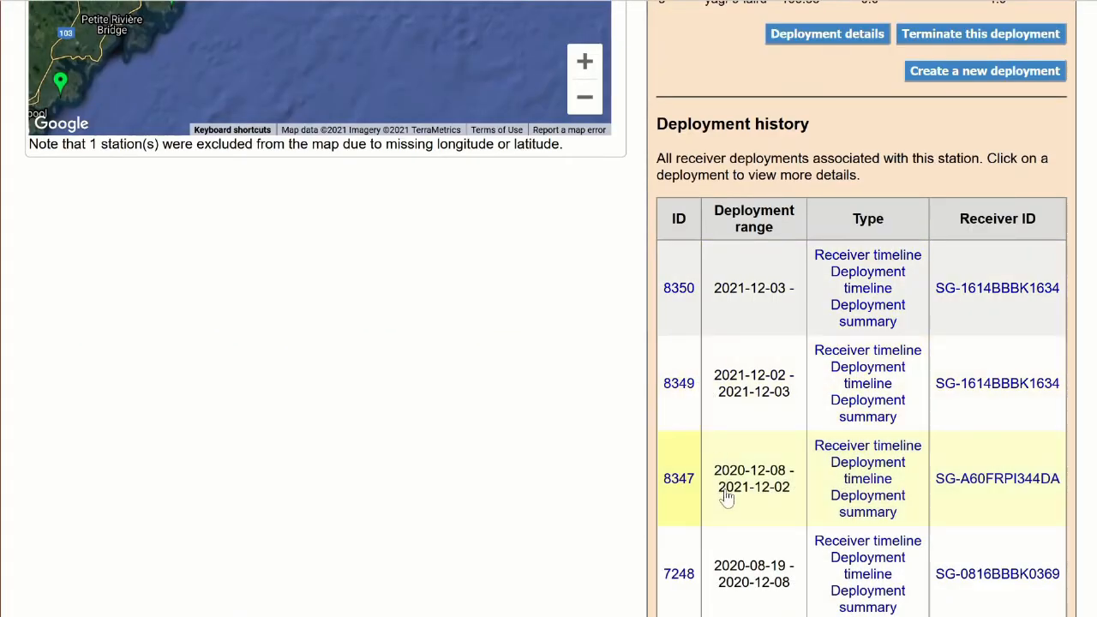
scroll(766, 247, "up", 3)
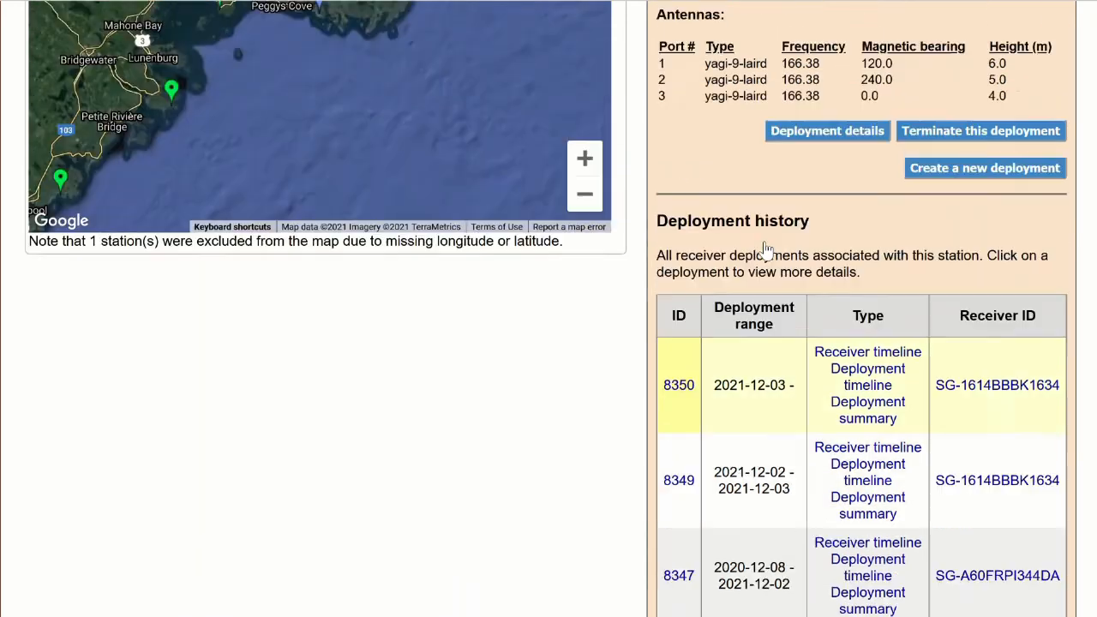
scroll(695, 178, "up", 2)
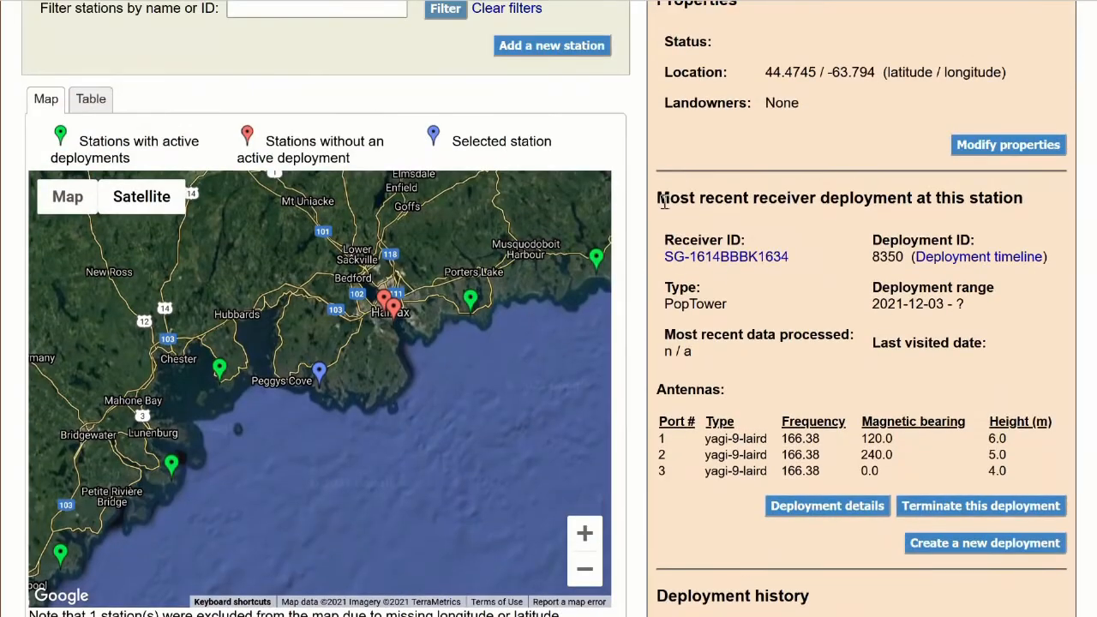
left_click_drag(656, 198, 1024, 199)
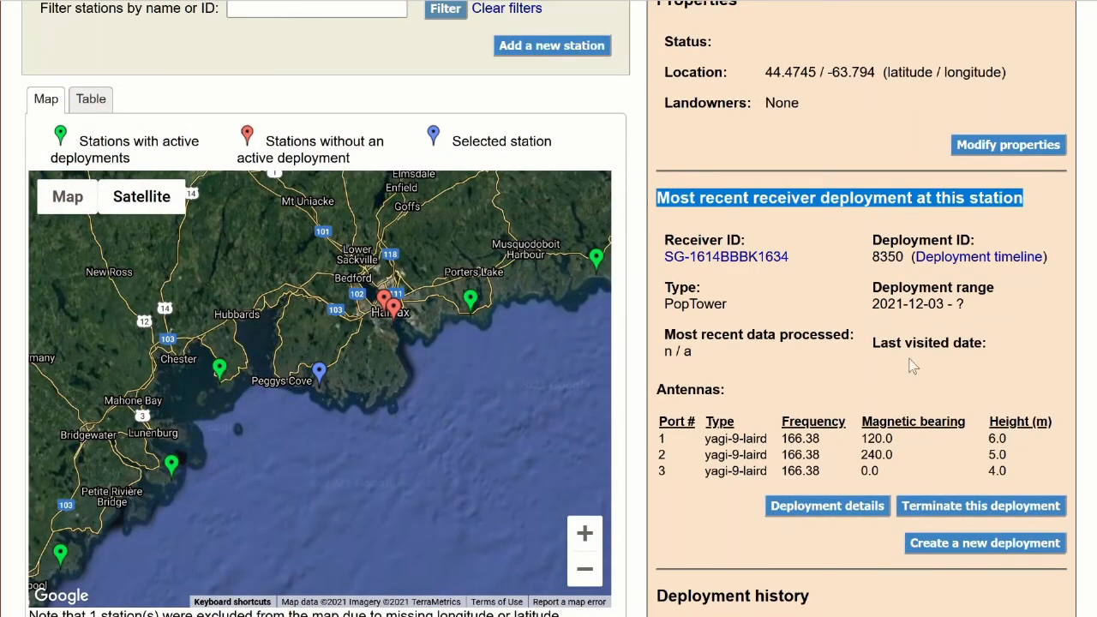
left_click_drag(657, 434, 1020, 478)
scroll(922, 464, "down", 3)
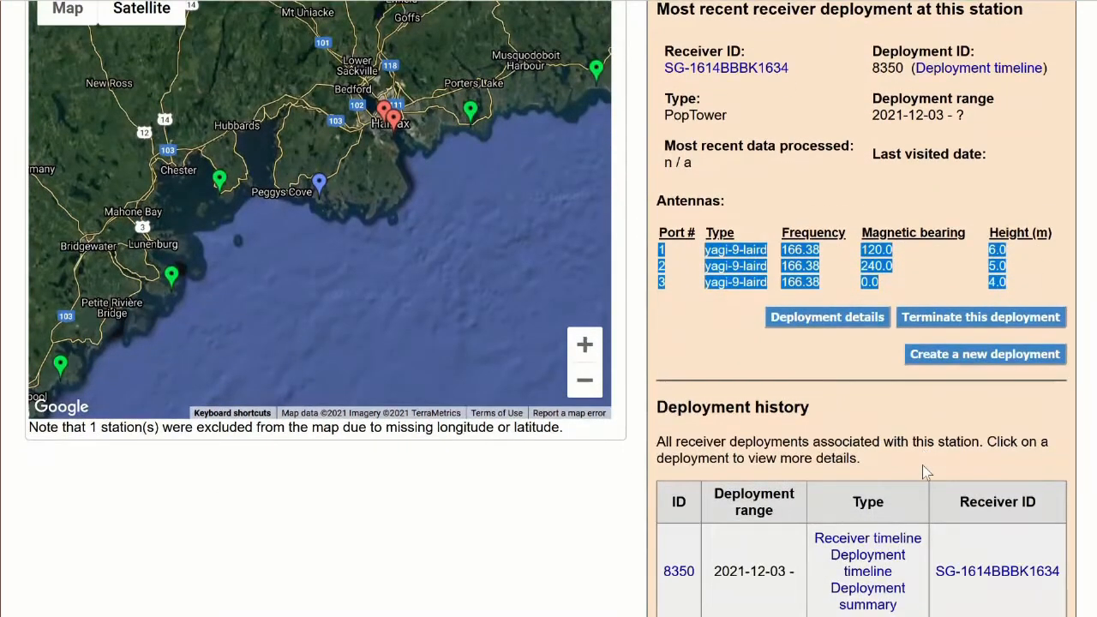
scroll(728, 510, "down", 1)
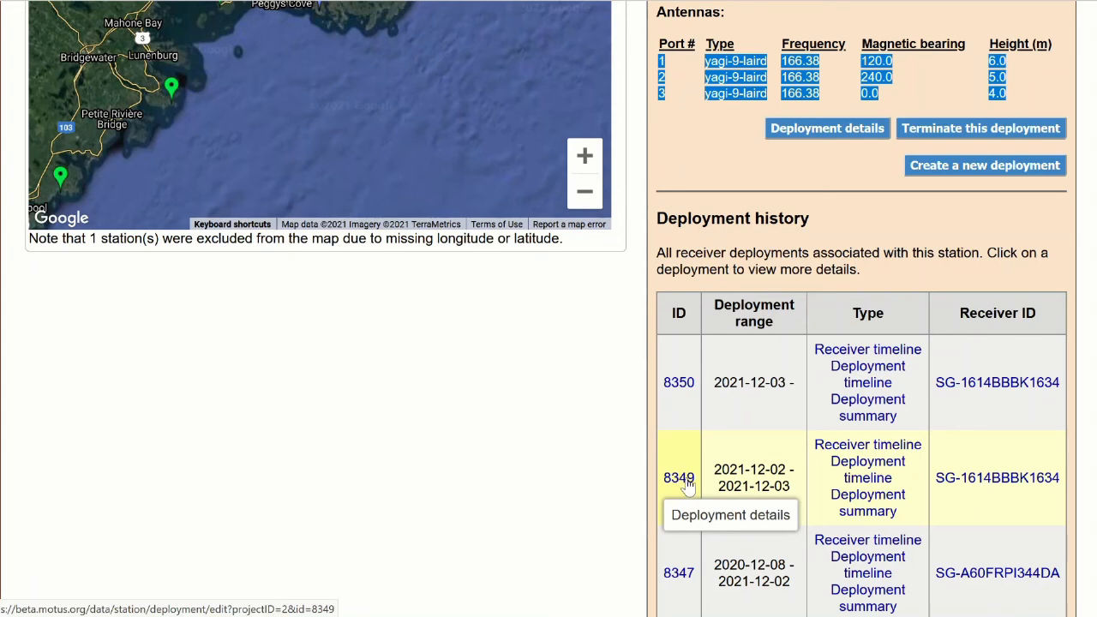
Open the terminated deployment 8349 from Prospect2's history, add the note "test", and save the notes and exit.
left_click(683, 484)
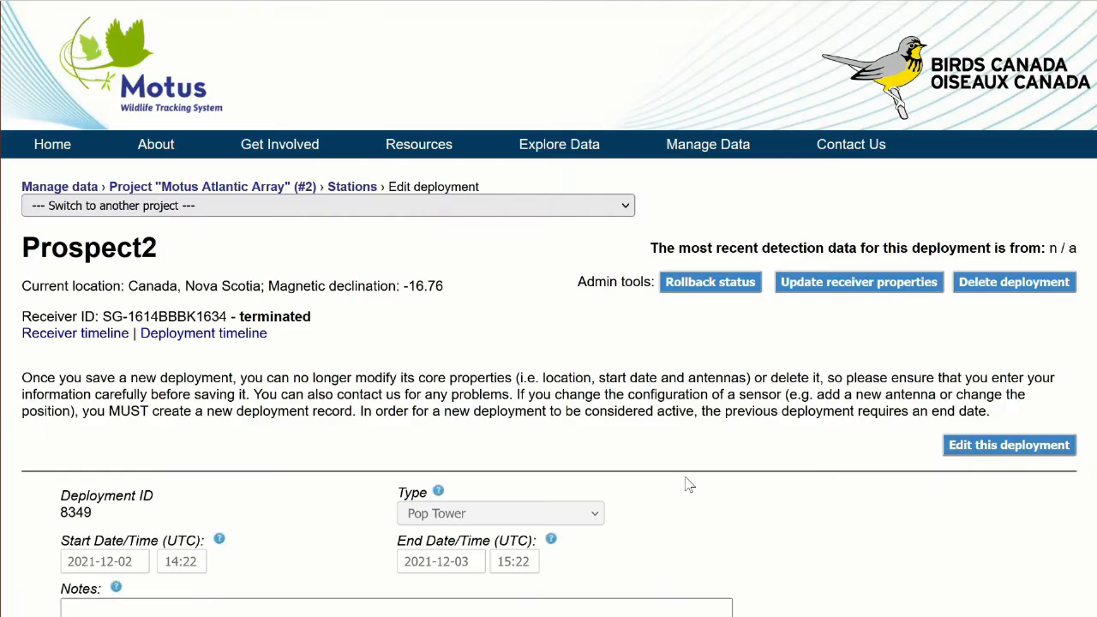
scroll(565, 442, "down", 5)
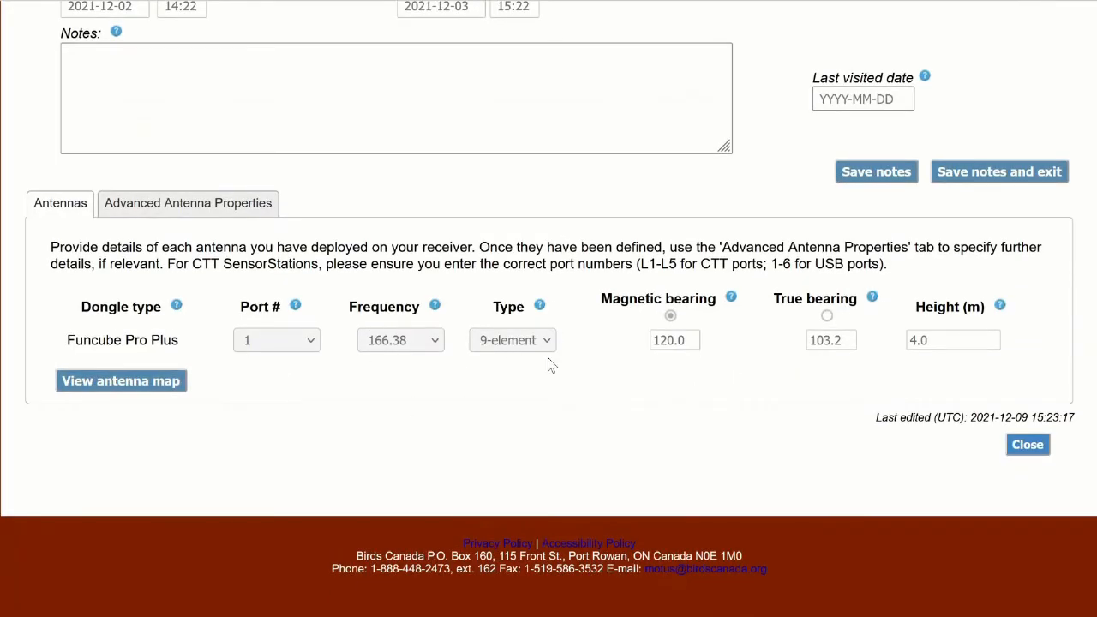
scroll(549, 360, "up", 3)
left_click(626, 293)
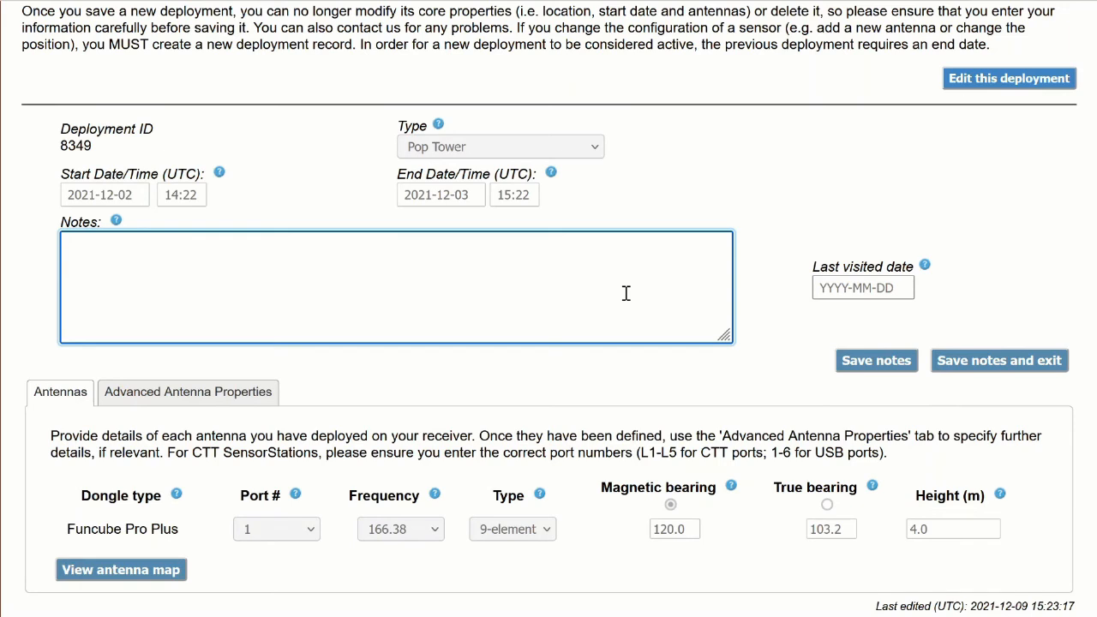
type("test")
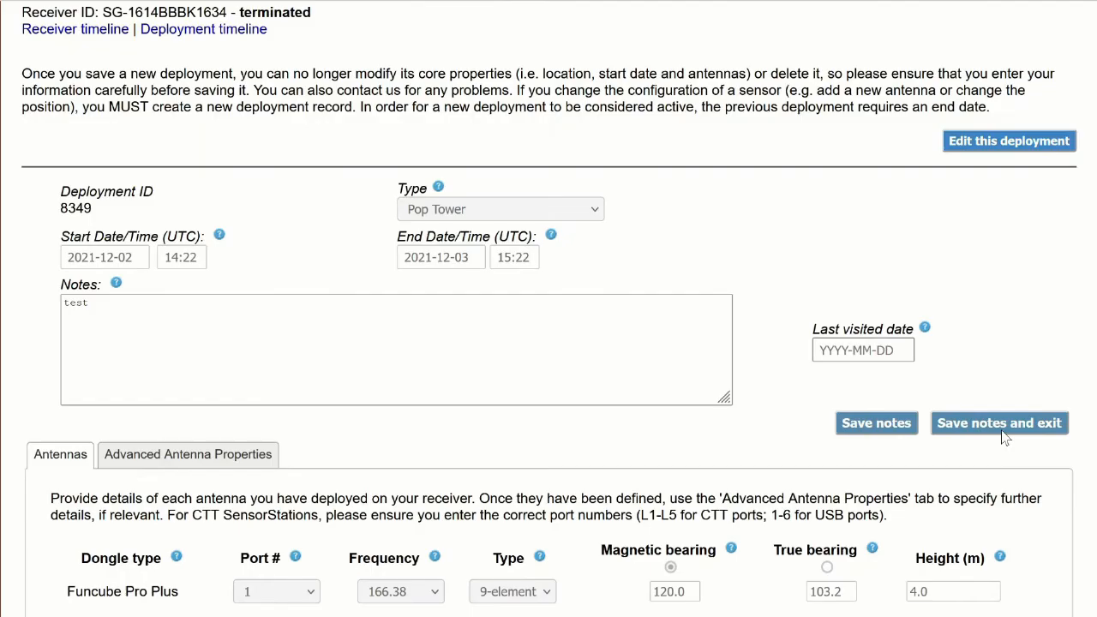
left_click(1003, 433)
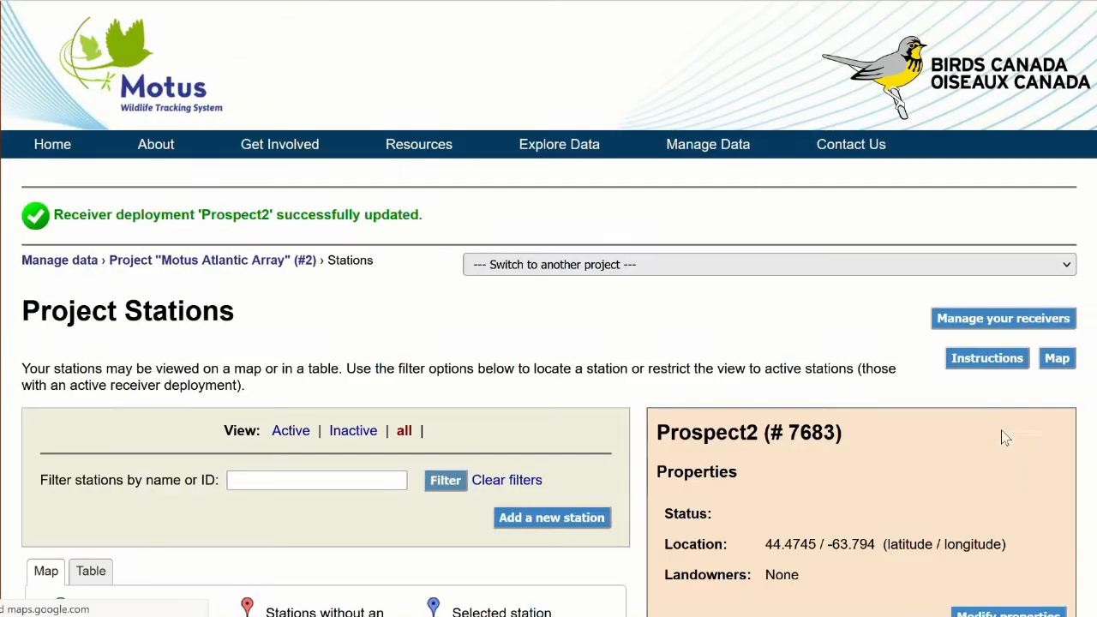
Select the Halifax station on the project map and open its properties for modification.
scroll(582, 316, "down", 3)
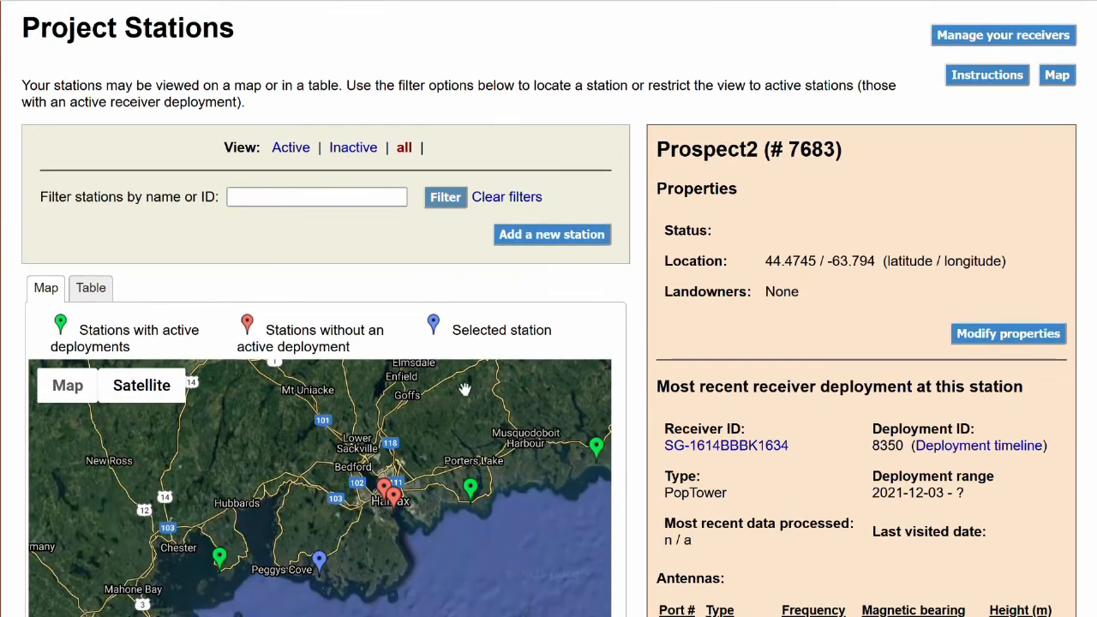
left_click(402, 508)
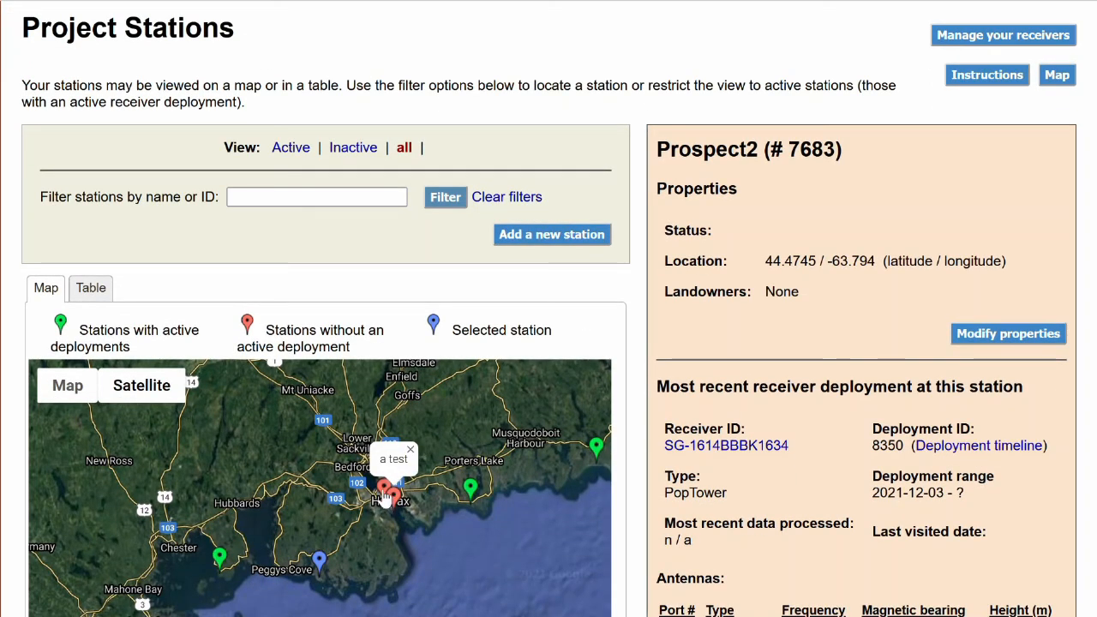
left_click(383, 487)
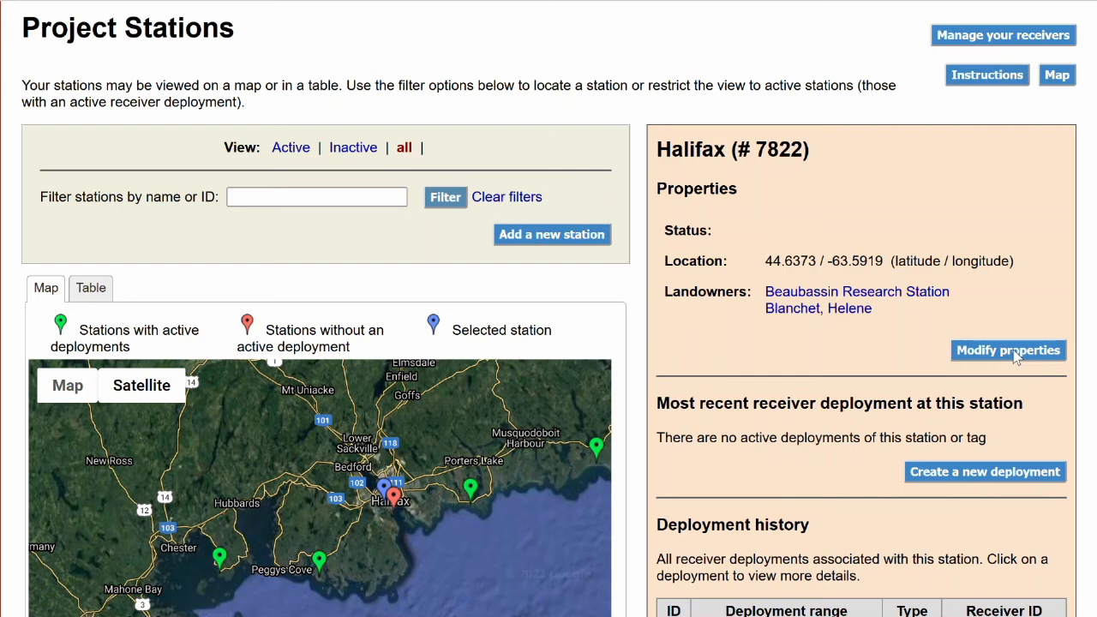
left_click(1012, 351)
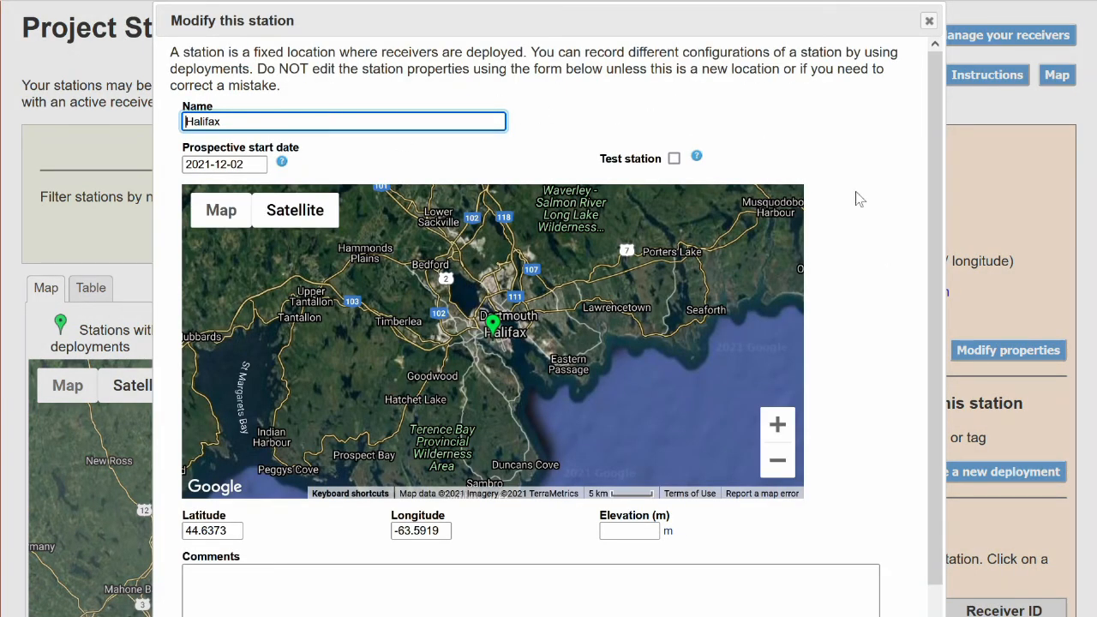
Examine Halifax's station properties, including the map marker and coordinates, comments field and landowners list, zooming in on the marker.
scroll(852, 184, "down", 3)
left_click(497, 89)
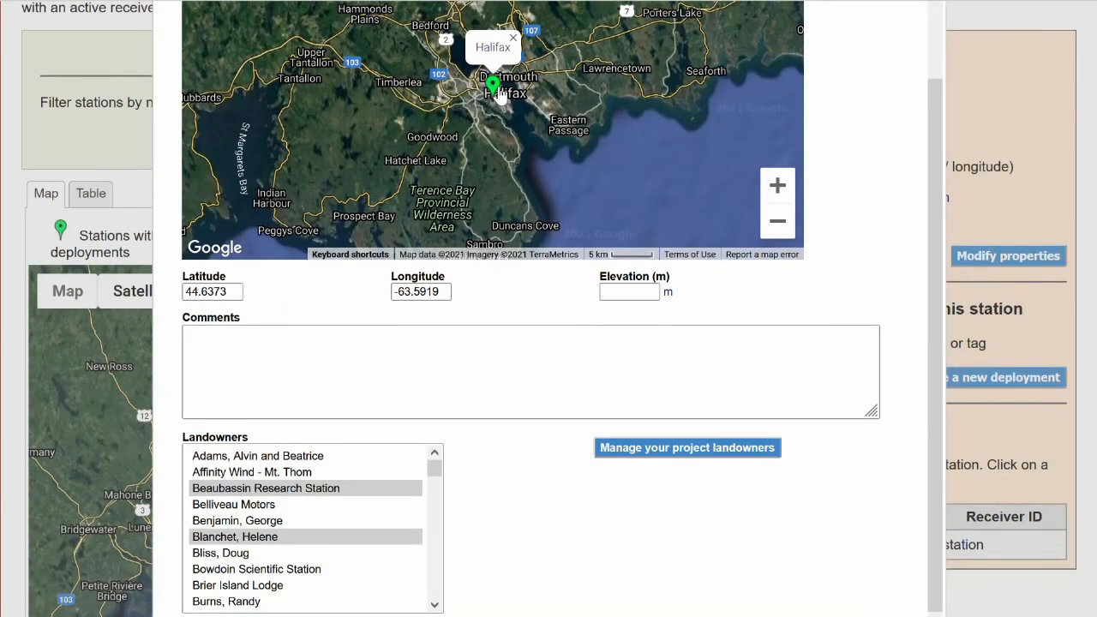
left_click(501, 89)
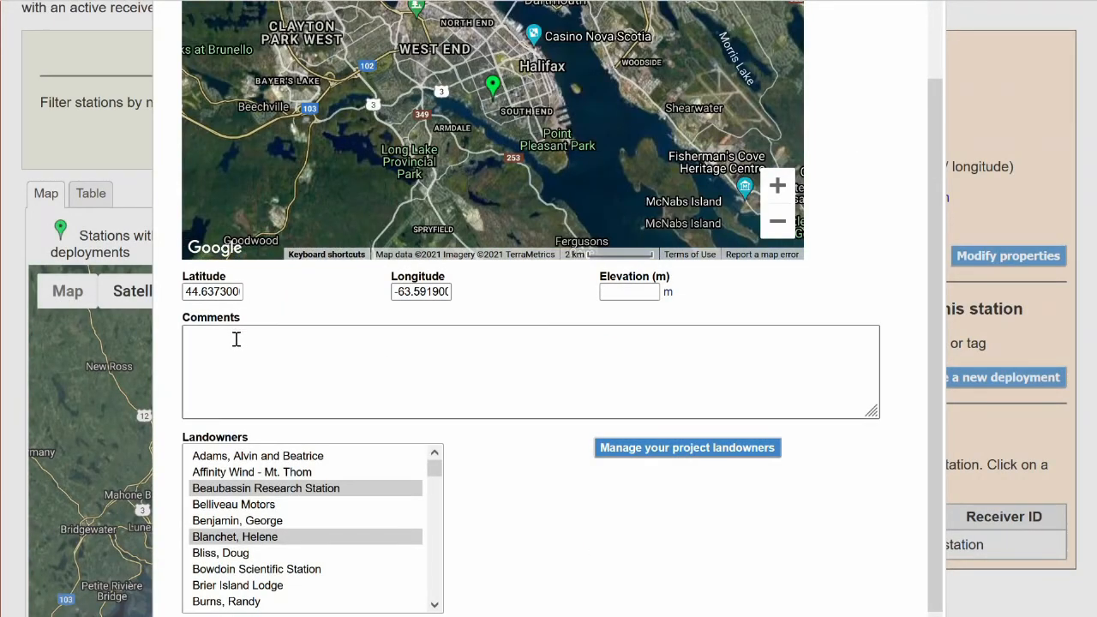
left_click(236, 340)
scroll(422, 358, "down", 1)
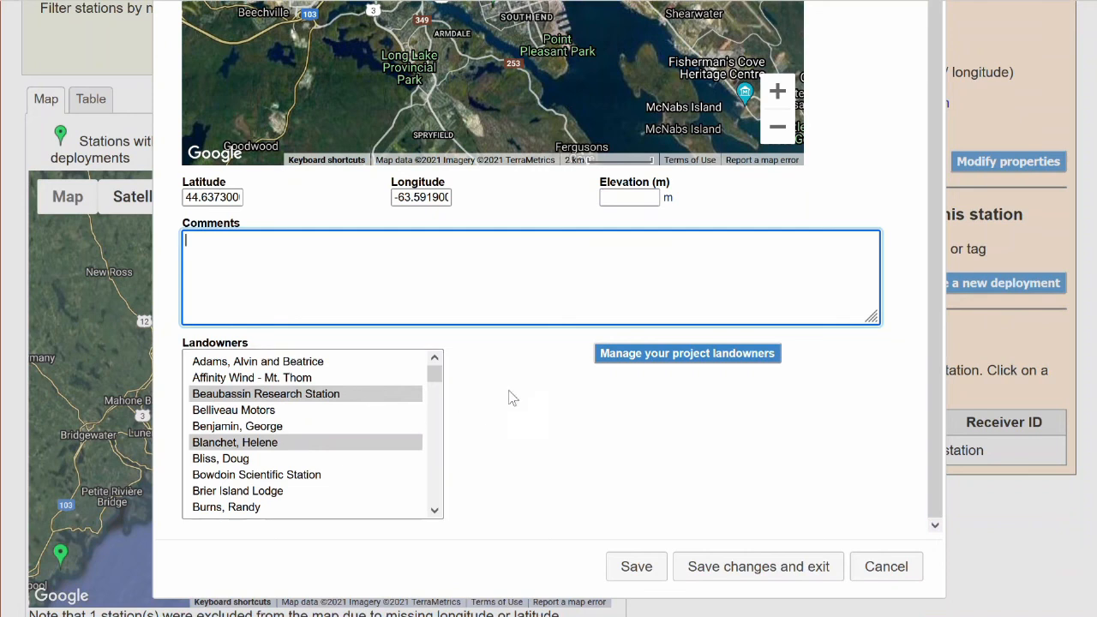
scroll(932, 411, "up", 2)
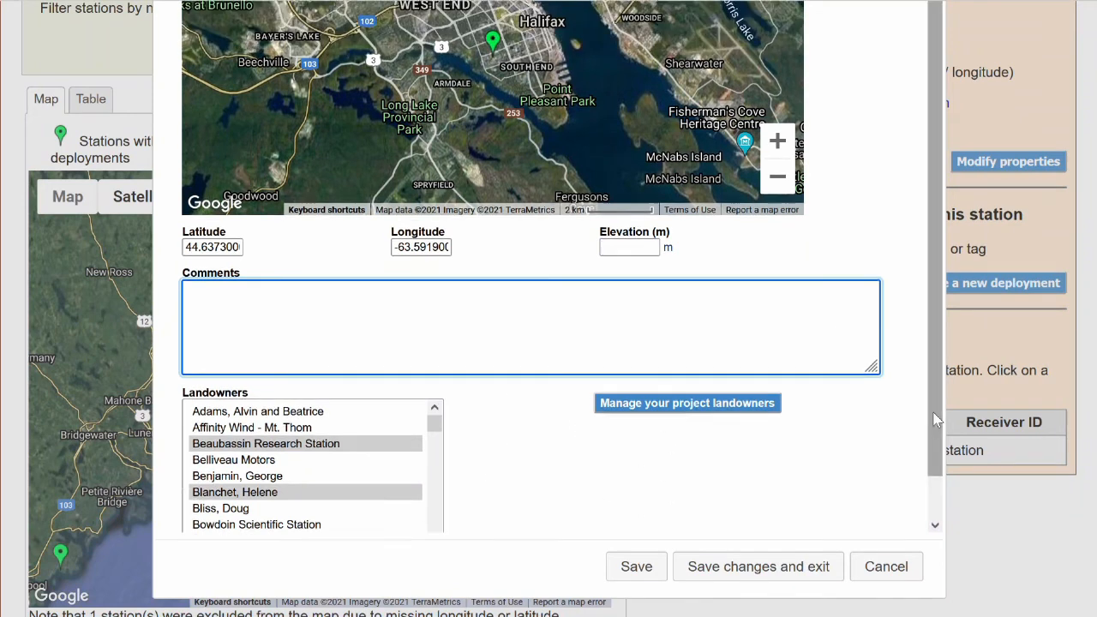
scroll(921, 323, "up", 1)
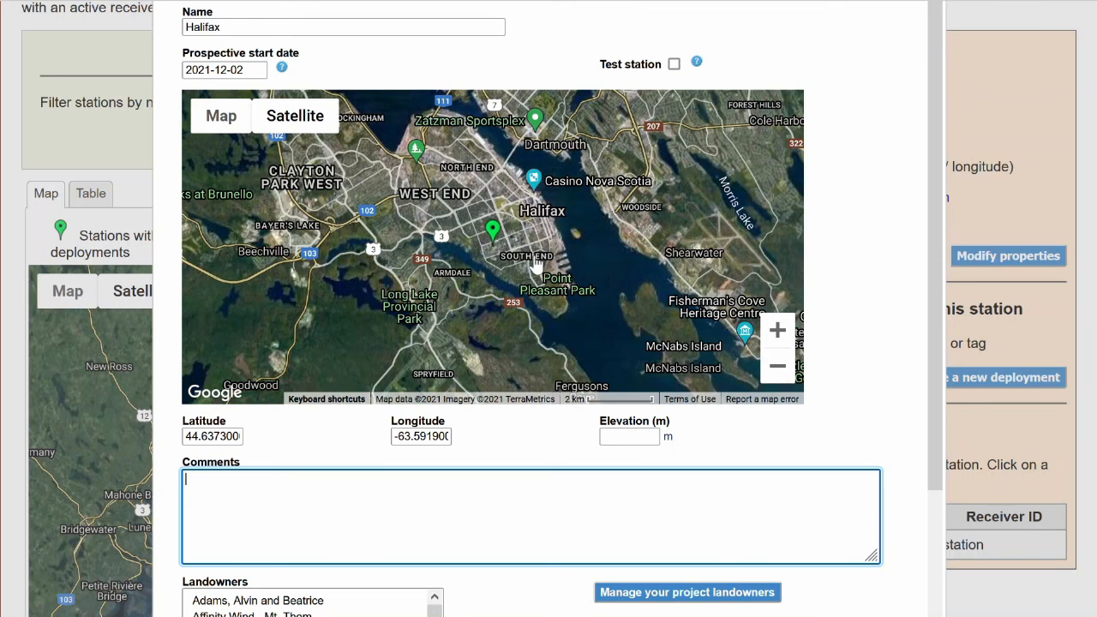
left_click(503, 246)
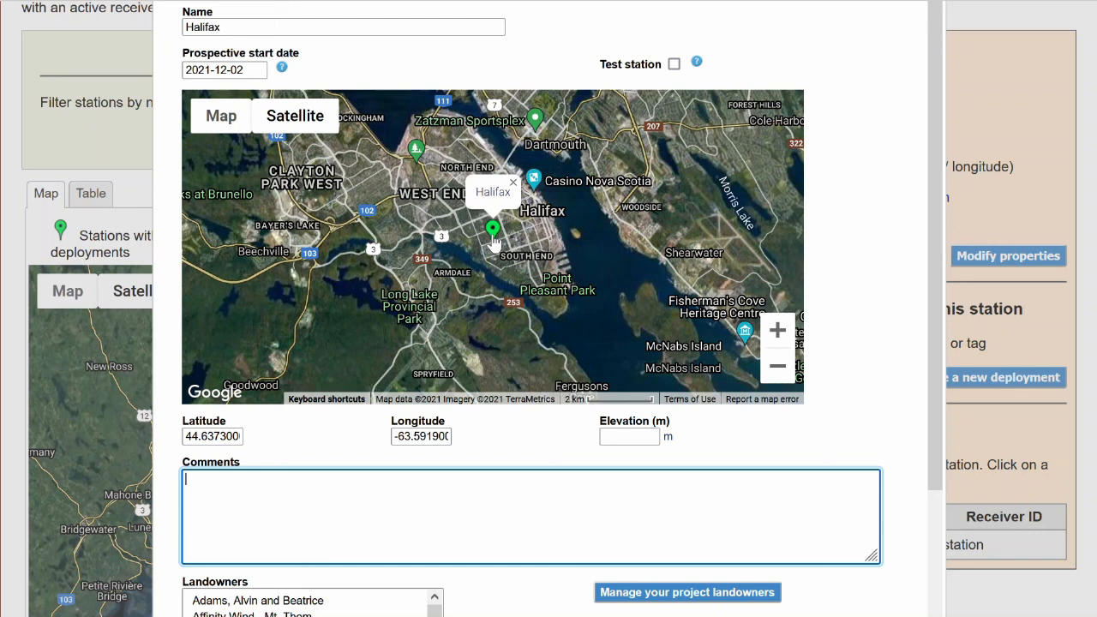
Save the Halifax station properties and exit, and open the management page for the project's receivers.
scroll(911, 345, "down", 2)
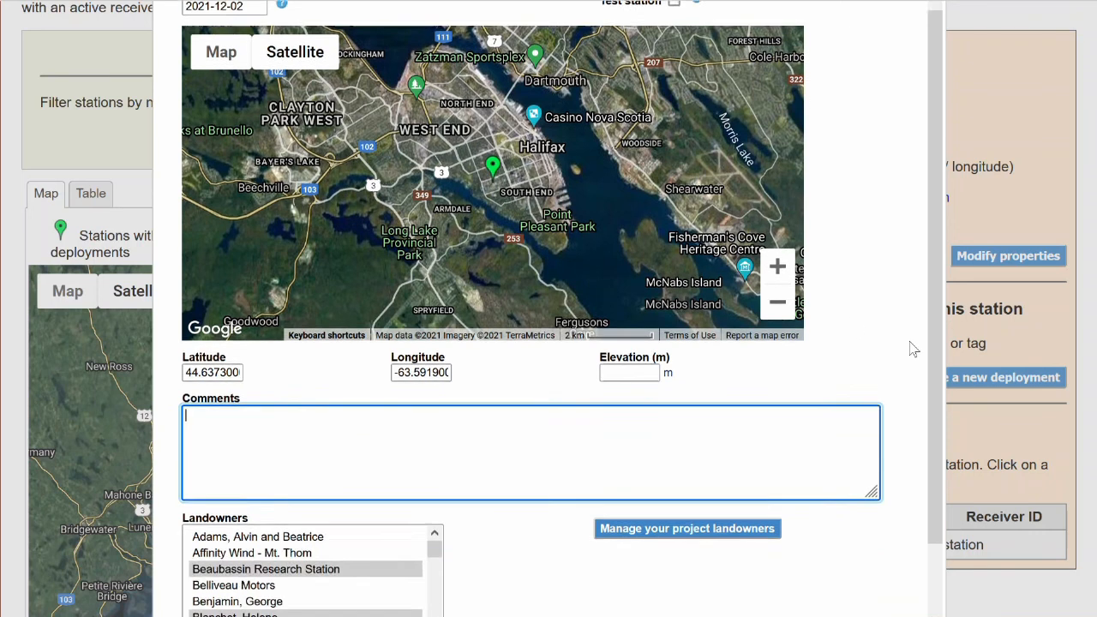
scroll(978, 351, "down", 2)
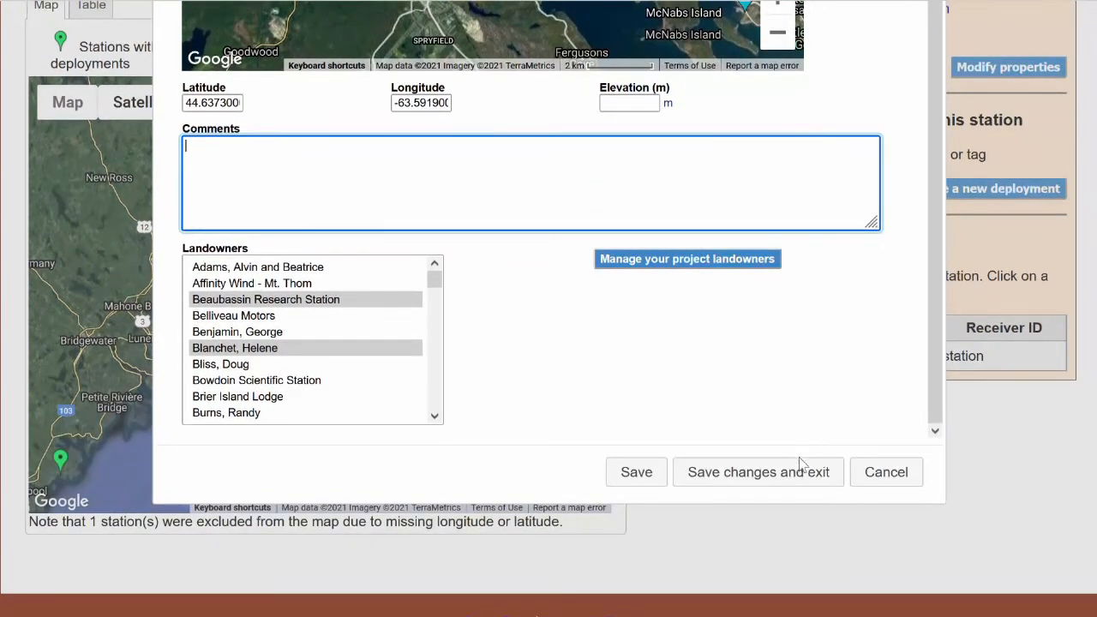
left_click(800, 473)
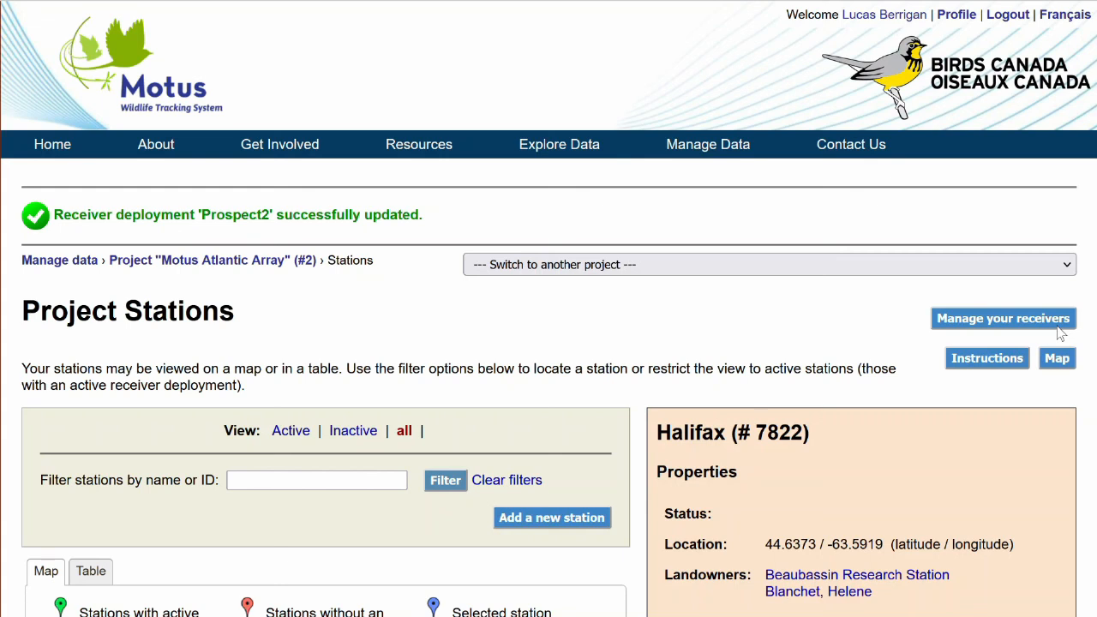
left_click(1058, 326)
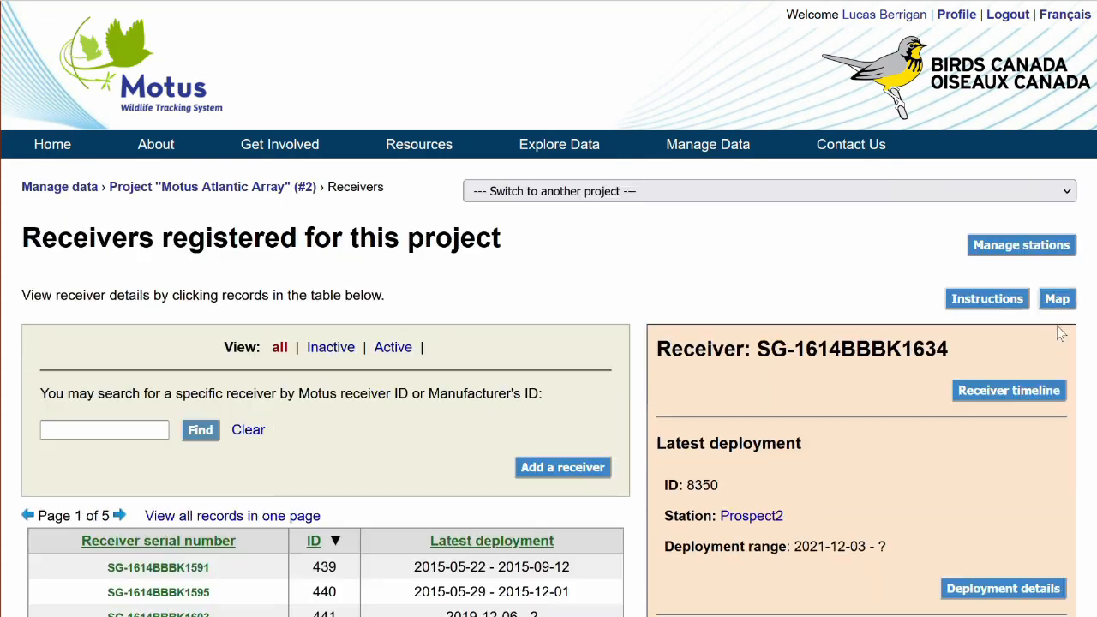
Look over the receiver search options and display the details of receiver SG-1614BBBK1595 from the project's receiver list.
scroll(574, 238, "down", 5)
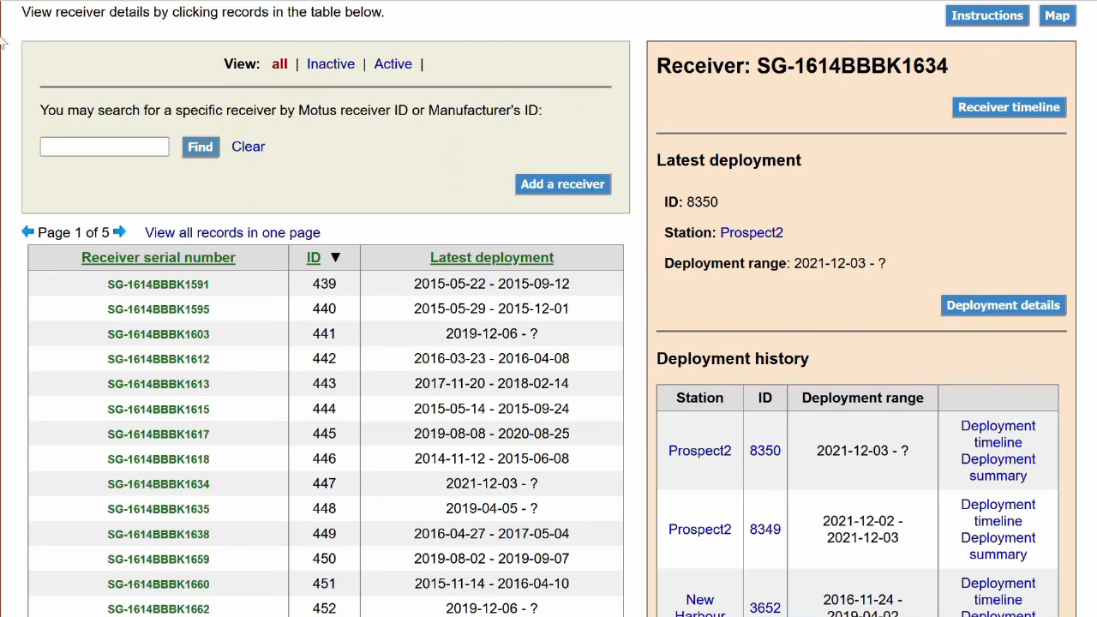
left_click_drag(41, 52, 563, 163)
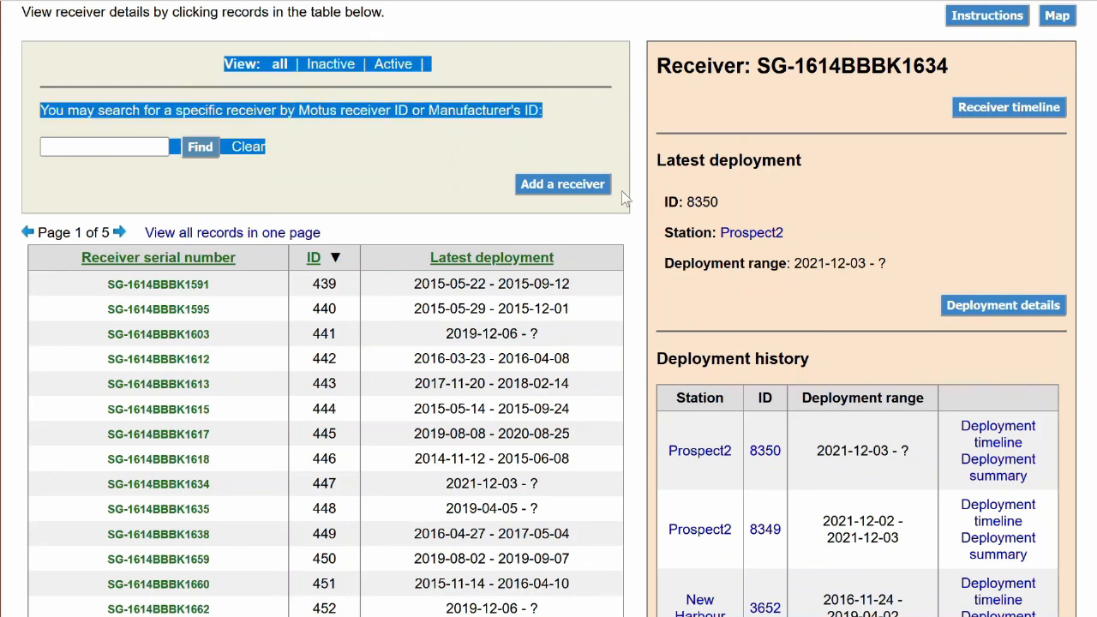
left_click(147, 149)
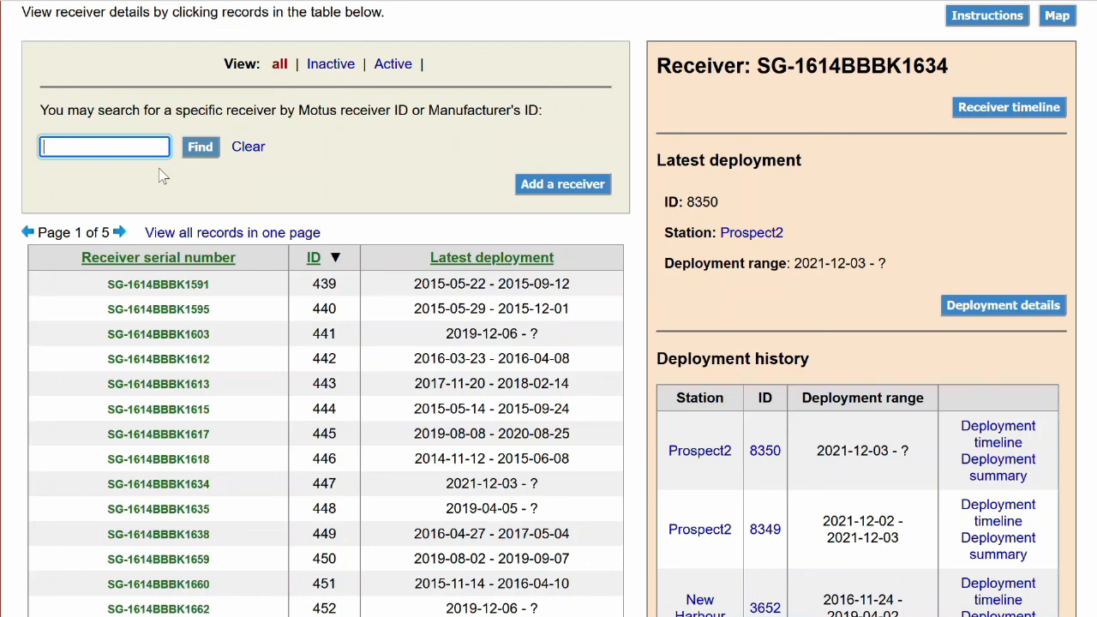
left_click(341, 317)
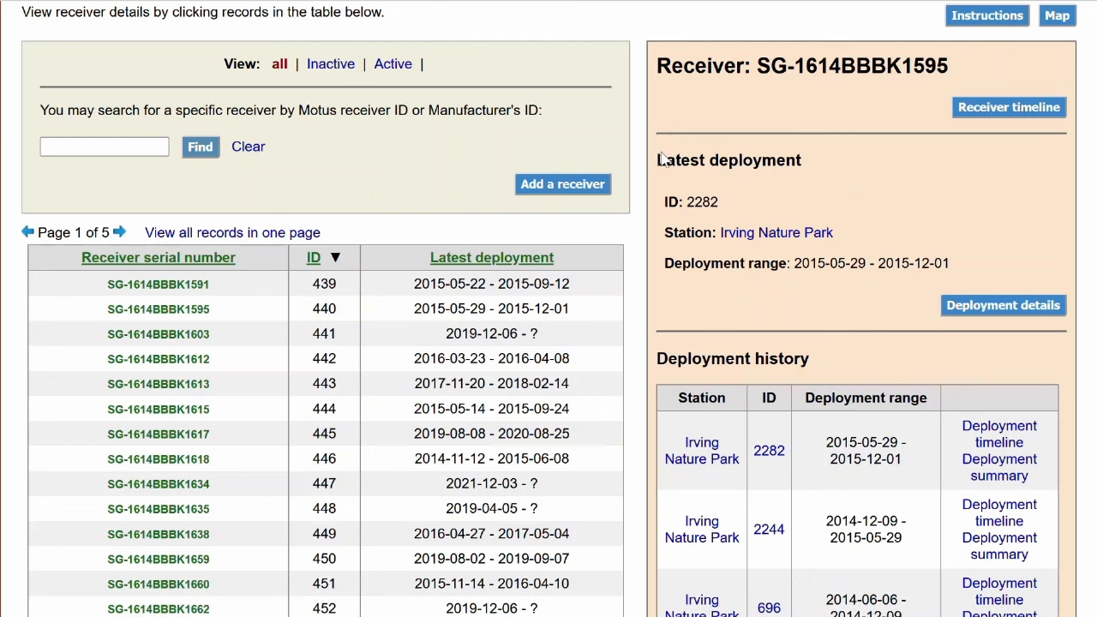
Review the deployment history of receiver SG-1614BBBK1595 and open its receiver timeline.
scroll(714, 179, "down", 3)
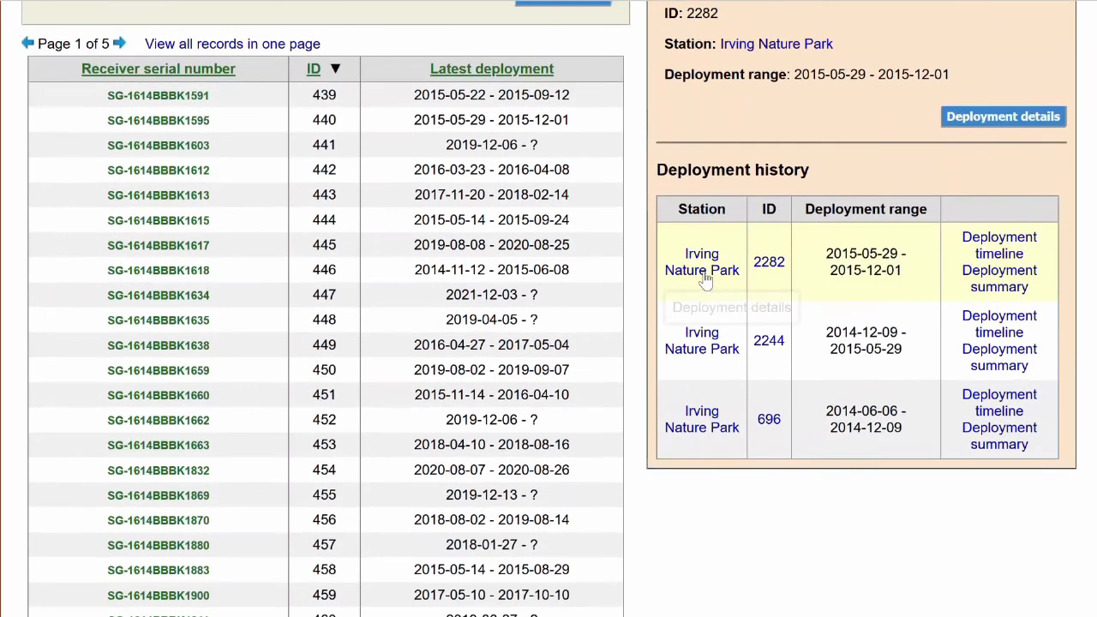
scroll(915, 243, "up", 2)
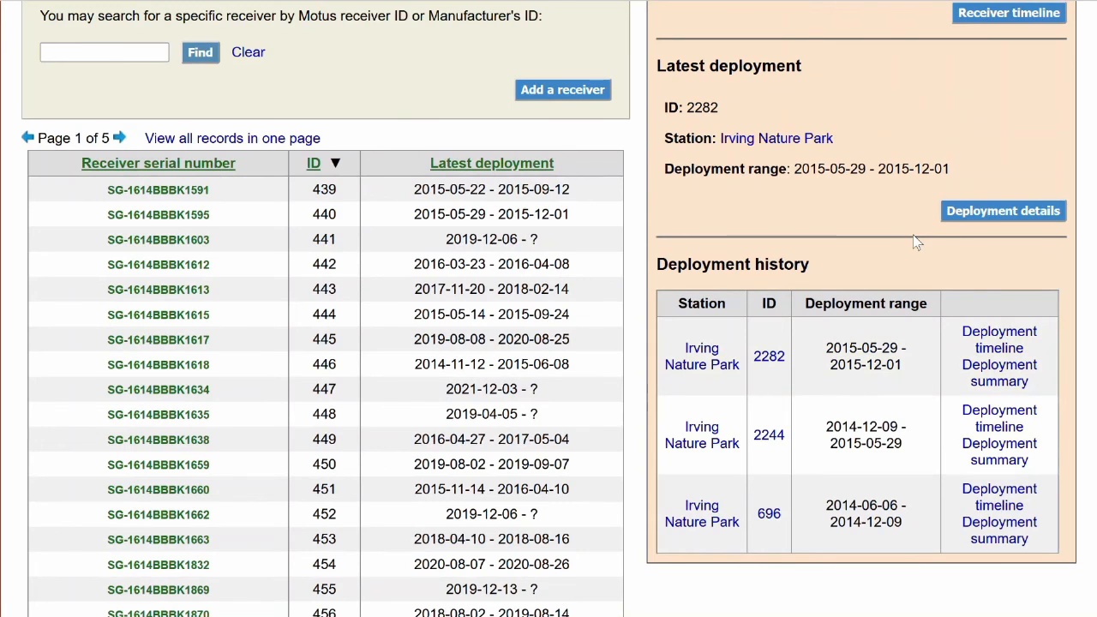
scroll(915, 243, "up", 2)
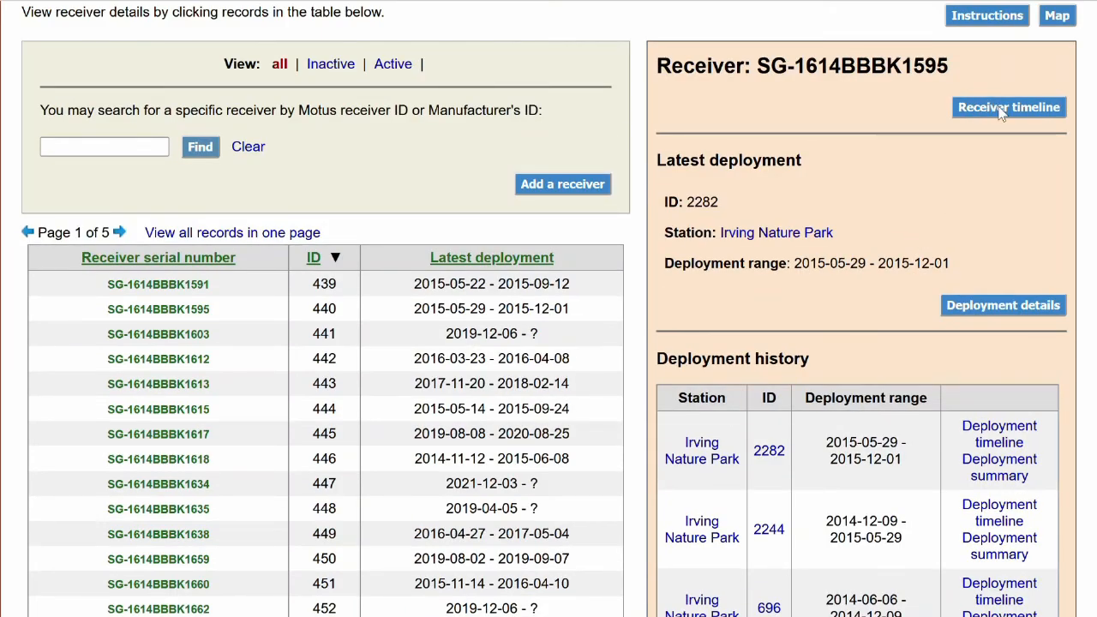
left_click(1001, 114)
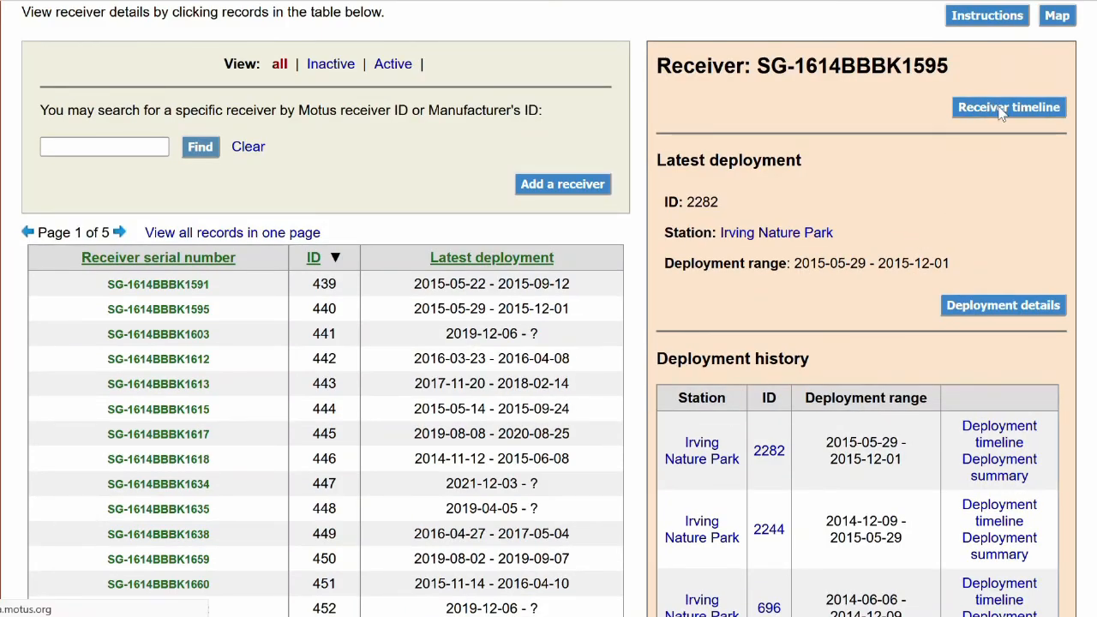